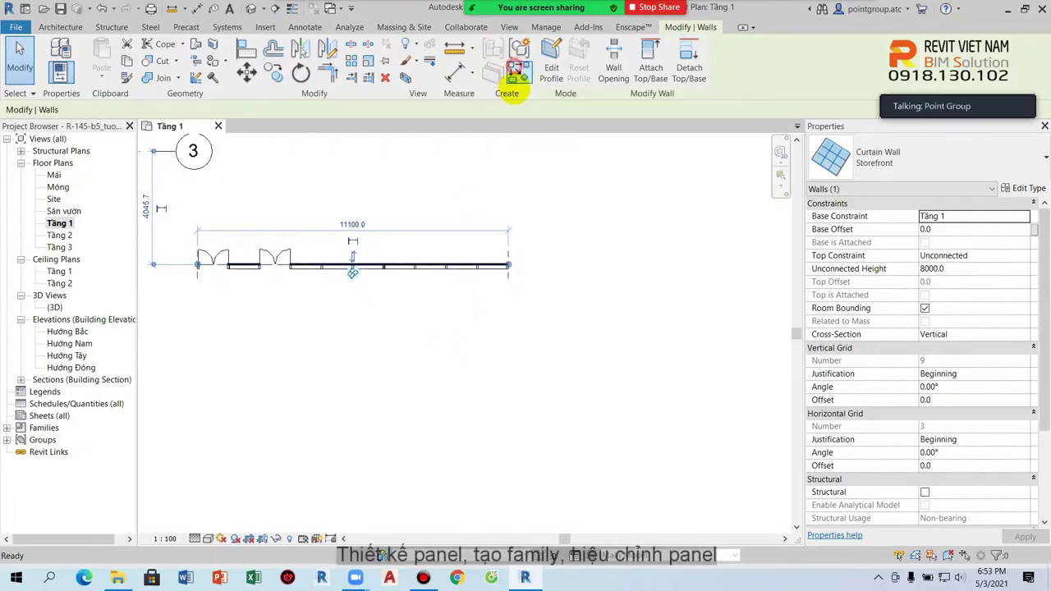
# - Move from the two-topic outline slide to Revit's Tầng 1 floor plan
pyautogui.click(516, 76)
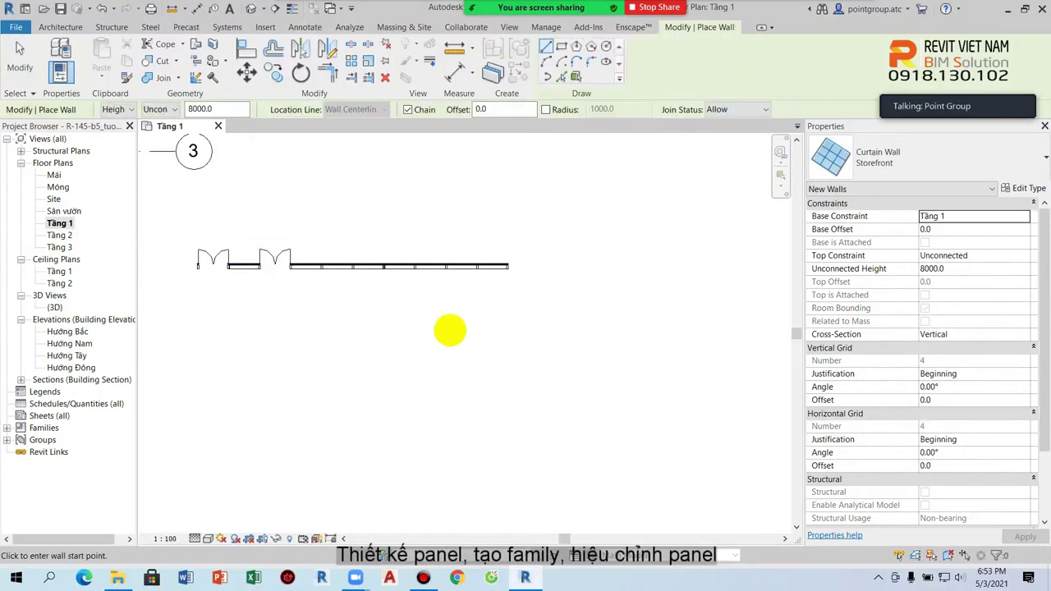
# - Start a new wall using the Curtain Wall: Exterior Glazing type
pyautogui.press('Escape')
pyautogui.click(477, 264)
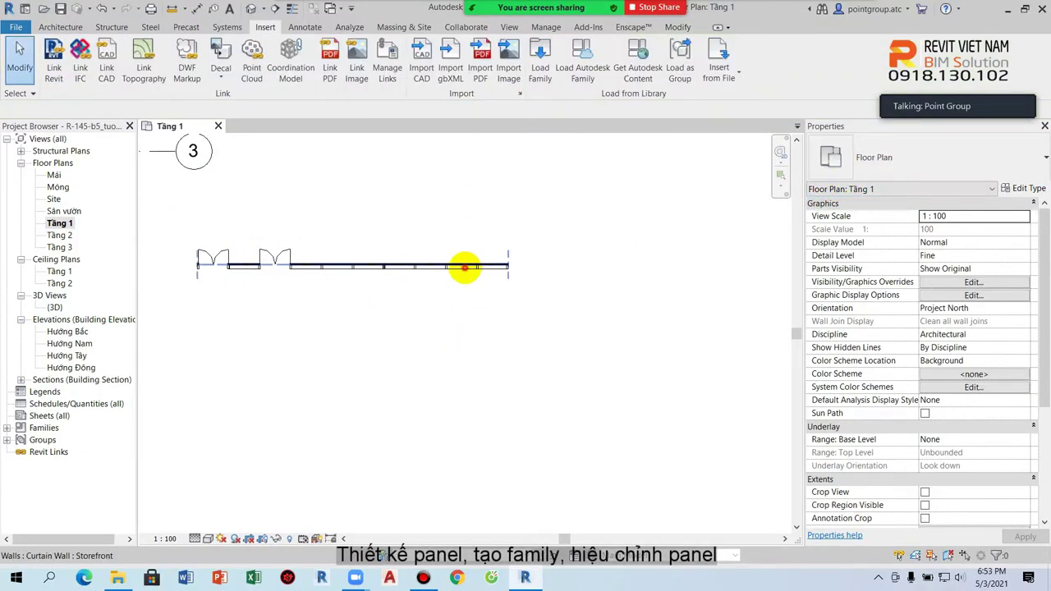
pyautogui.click(586, 83)
pyautogui.click(891, 164)
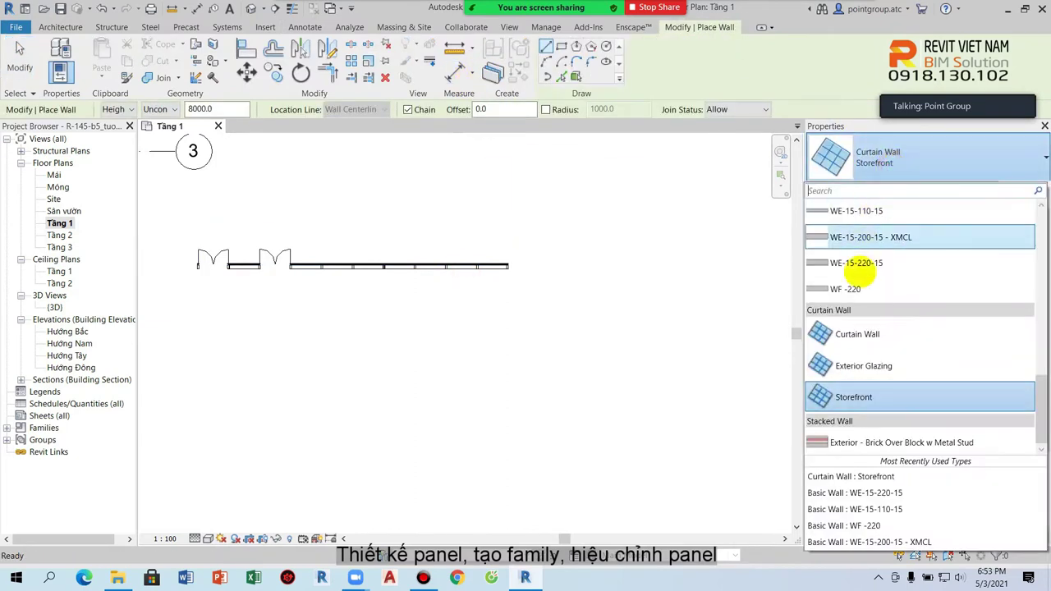
pyautogui.click(880, 364)
# - Draw an 8600-long horizontal curtain wall on Tầng 1 and view it in 3D
pyautogui.scroll(-1, 435, 384)
pyautogui.click(380, 387)
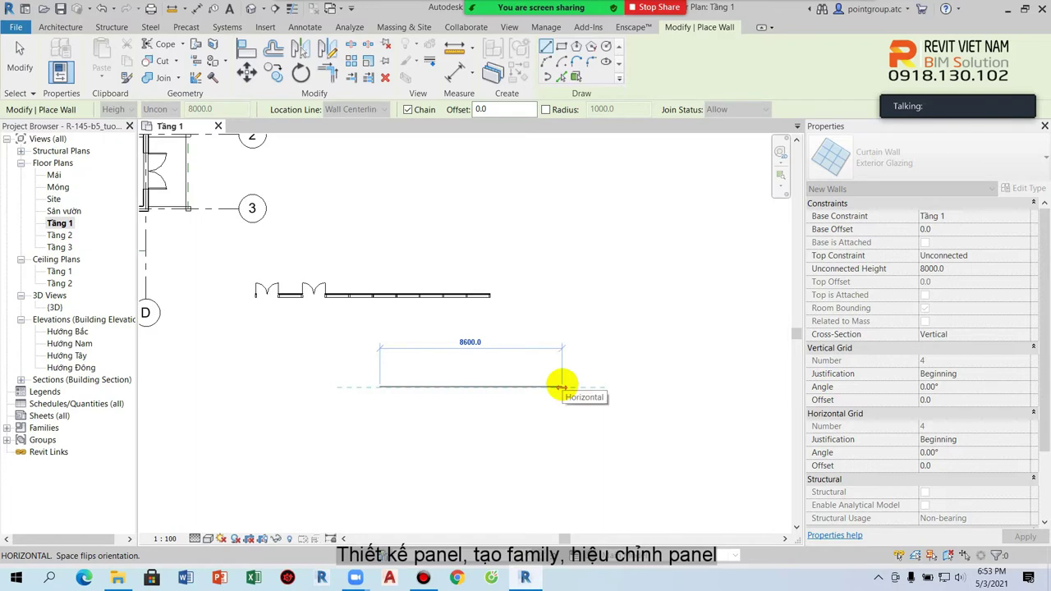
pyautogui.click(561, 386)
pyautogui.press('Escape')
pyautogui.press('Escape')
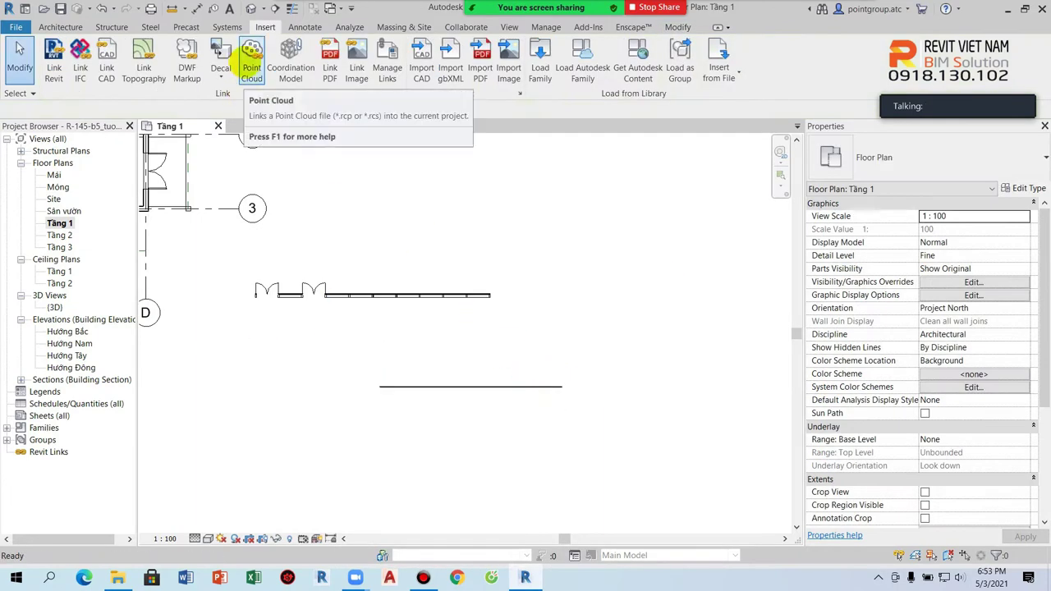
pyautogui.click(250, 10)
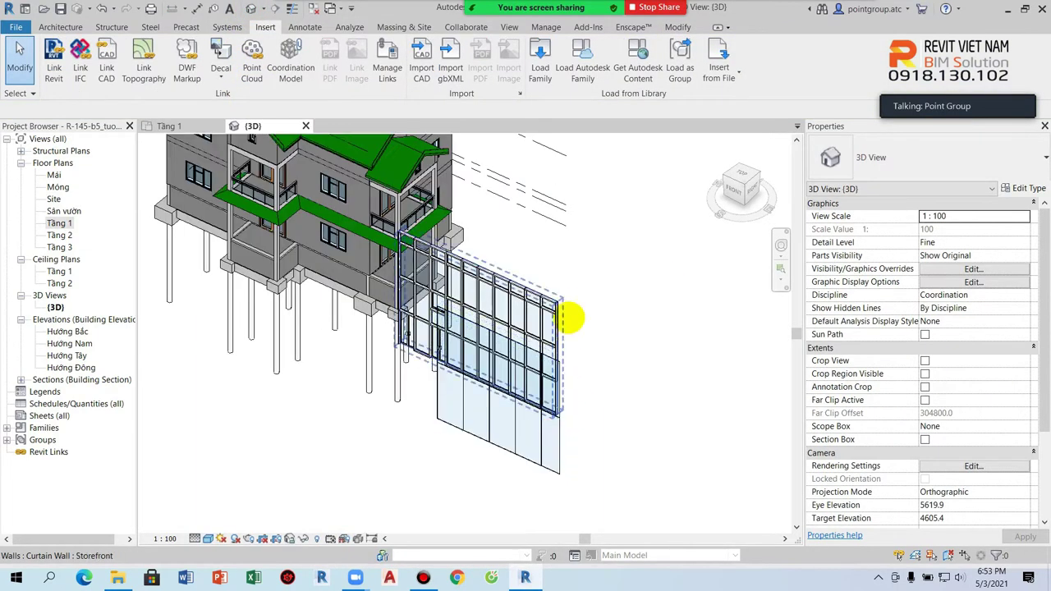
# - Select the new curtain wall, try isolating the Walls category, then reset it with HR
pyautogui.click(545, 479)
pyautogui.moveTo(545, 479)
pyautogui.keyDown('shift'); pyautogui.mouseDown(button='middle')
pyautogui.moveTo(662, 479)
pyautogui.moveTo(645, 452)
pyautogui.moveTo(595, 450)
pyautogui.mouseUp(button='middle'); pyautogui.keyUp('shift')
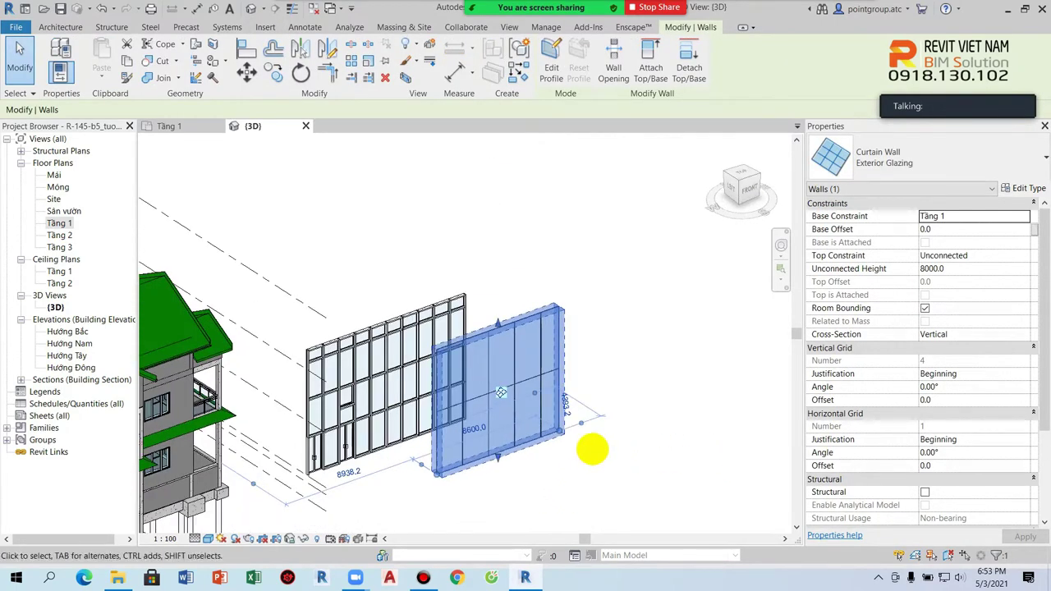
pyautogui.click(593, 449)
pyautogui.click(542, 432)
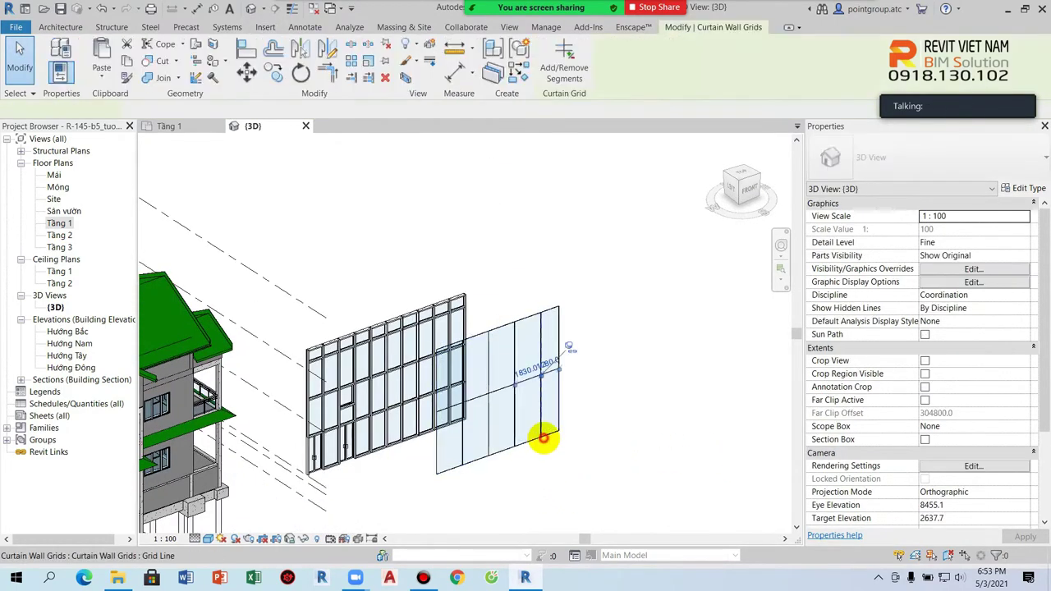
pyautogui.click(558, 449)
pyautogui.click(559, 436)
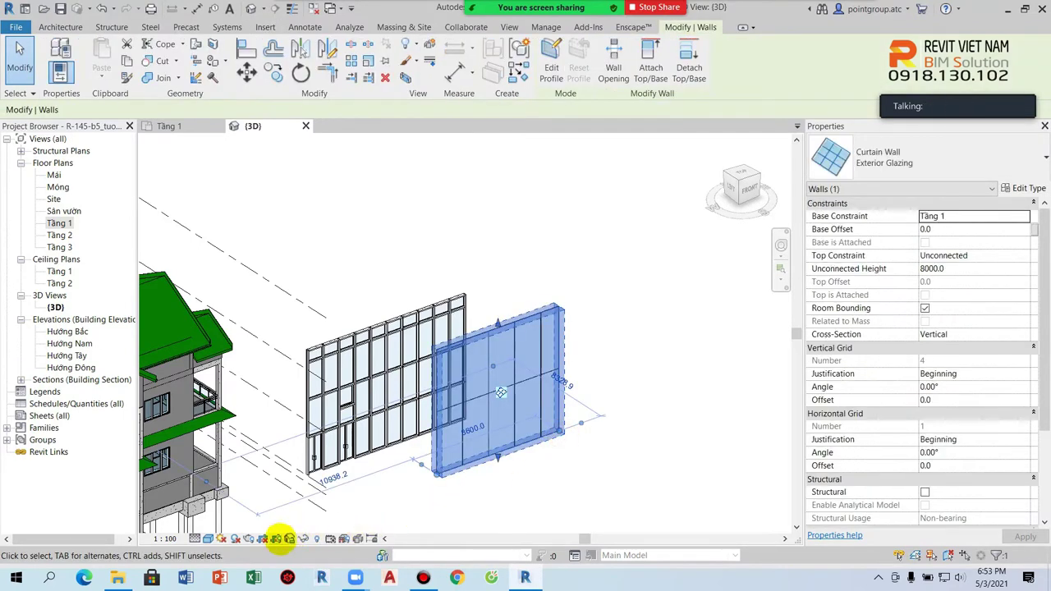
pyautogui.click(303, 539)
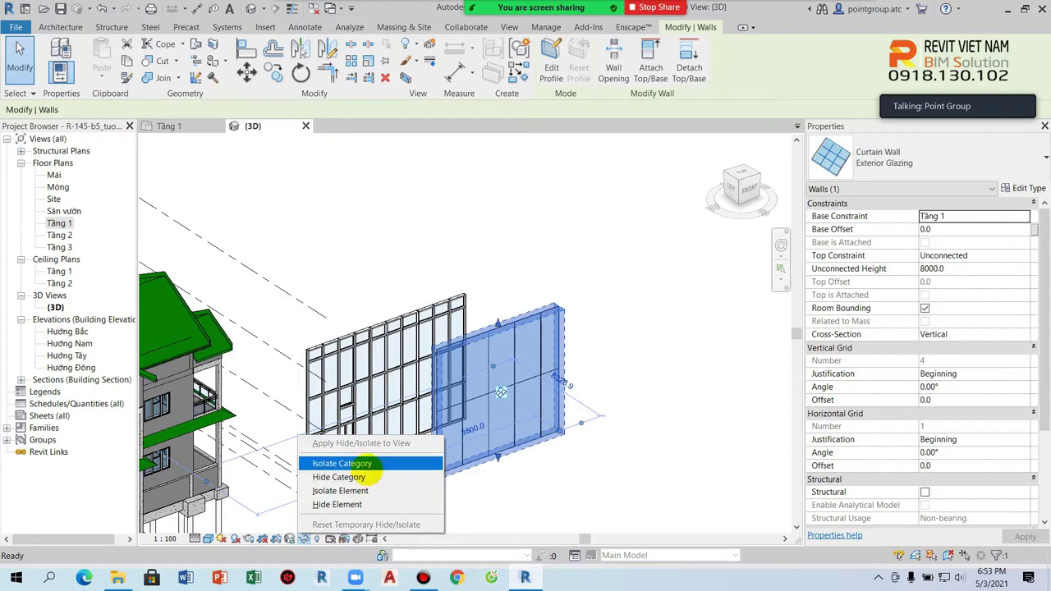
pyautogui.click(364, 465)
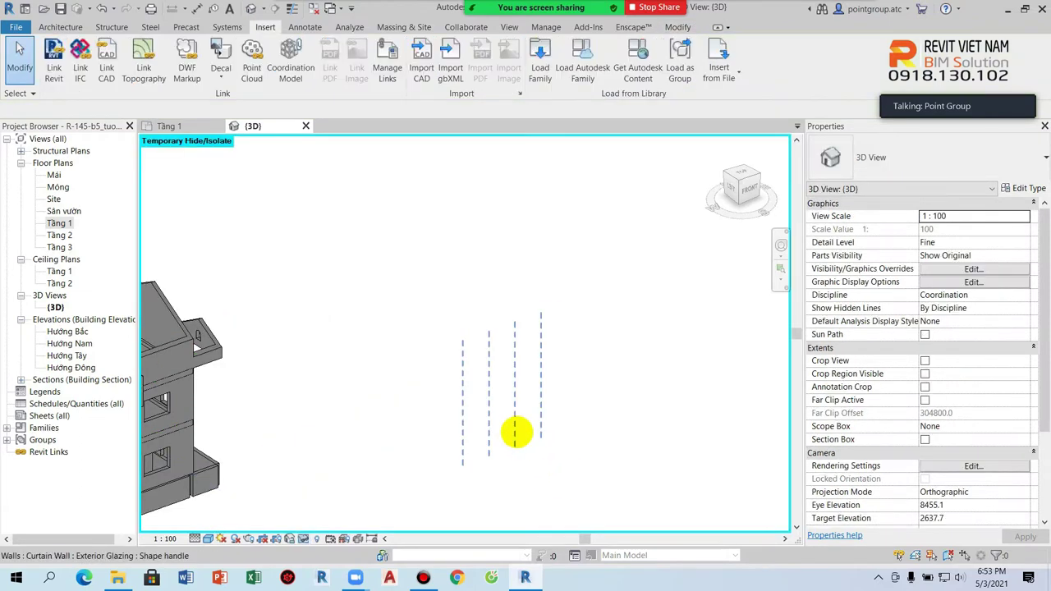
pyautogui.press('h')
pyautogui.press('r')
# - Isolate only the new Exterior Glazing curtain wall in the 3D view
pyautogui.click(531, 450)
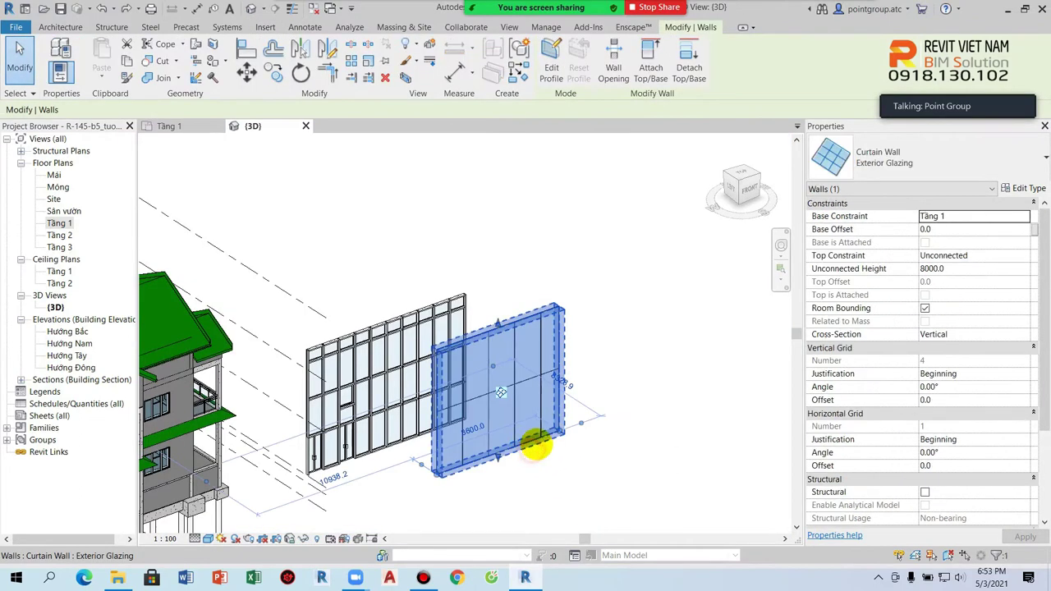
pyautogui.scroll(5, 509, 458)
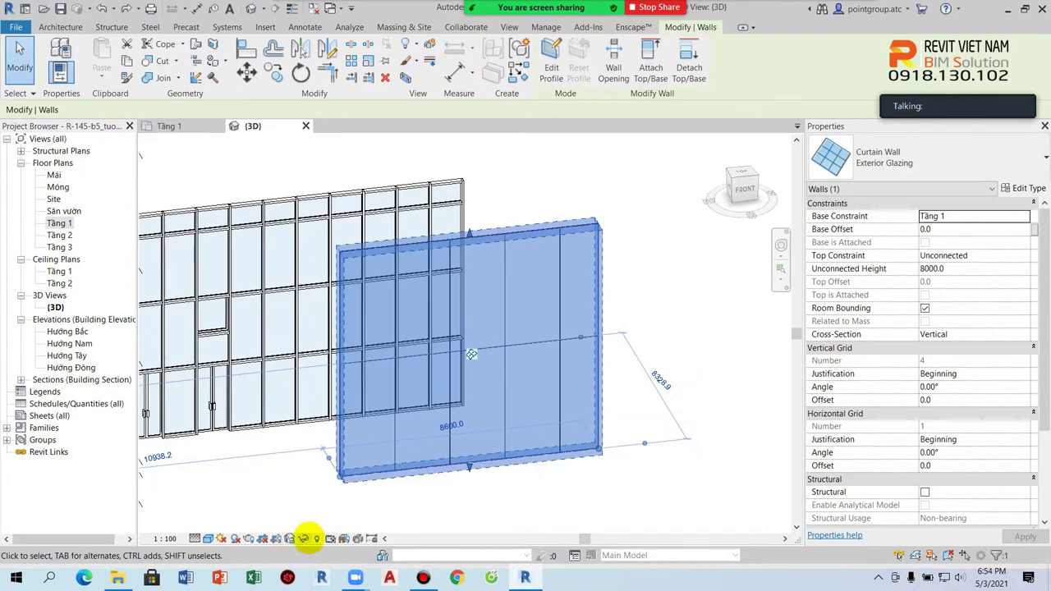
pyautogui.click(304, 538)
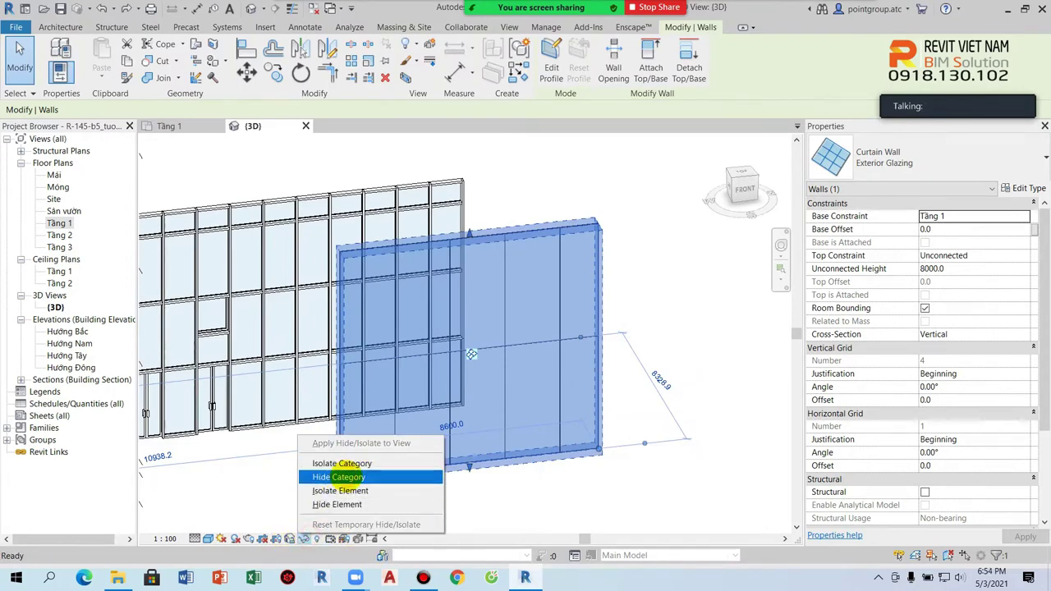
pyautogui.click(345, 493)
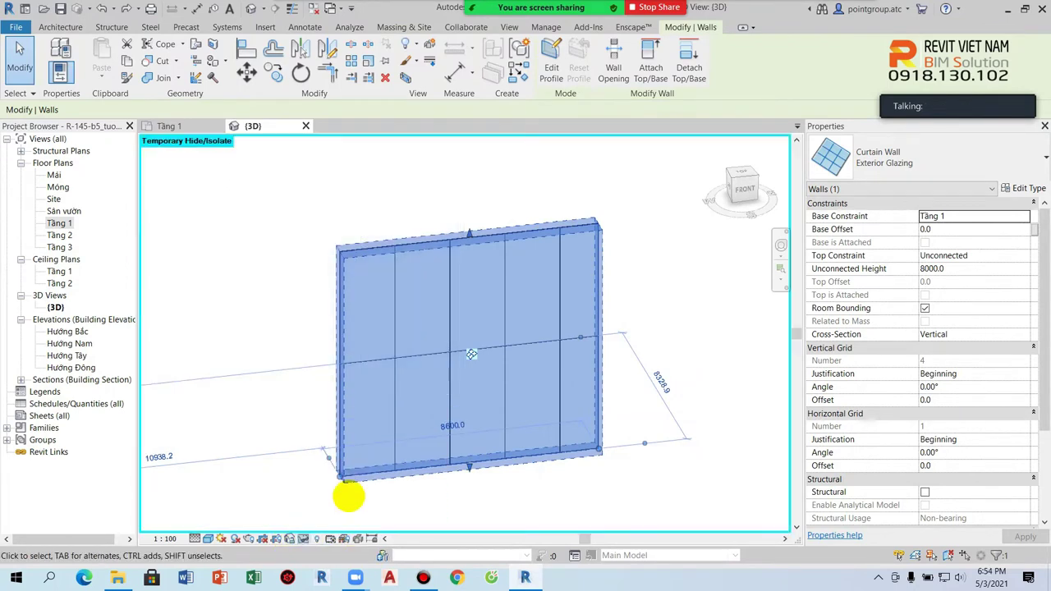
# - Frame the isolated curtain wall in the view and select it
pyautogui.click(591, 465)
pyautogui.scroll(-2, 595, 465)
pyautogui.moveTo(598, 465); pyautogui.dragTo(547, 373, button='middle')
pyautogui.scroll(2, 481, 359)
pyautogui.moveTo(481, 359)
pyautogui.mouseDown(button='middle')
pyautogui.moveTo(530, 392)
pyautogui.moveTo(502, 458)
pyautogui.mouseUp(button='middle')
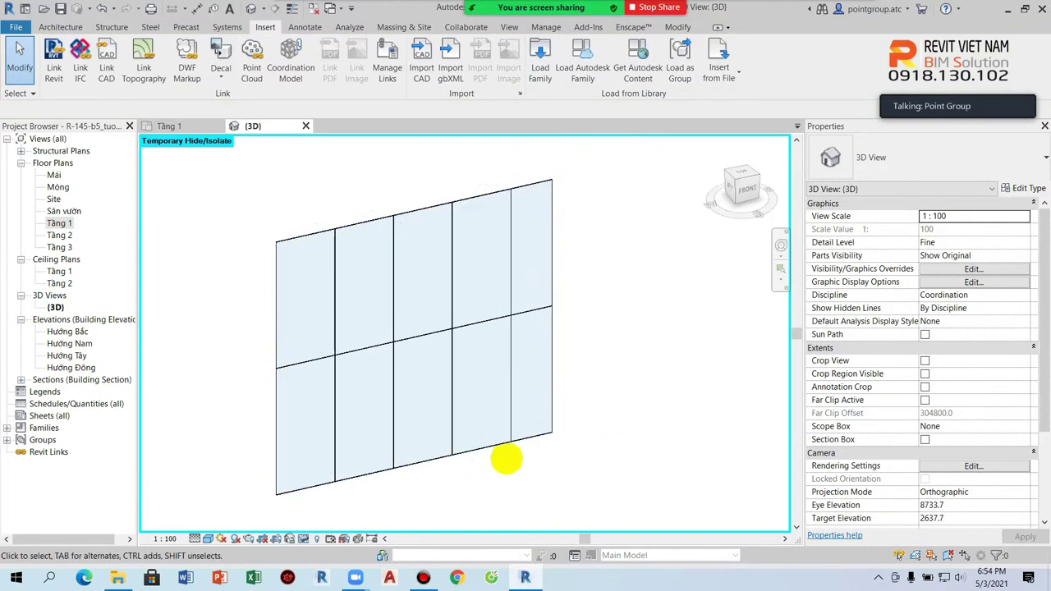
pyautogui.click(493, 450)
pyautogui.click(1024, 189)
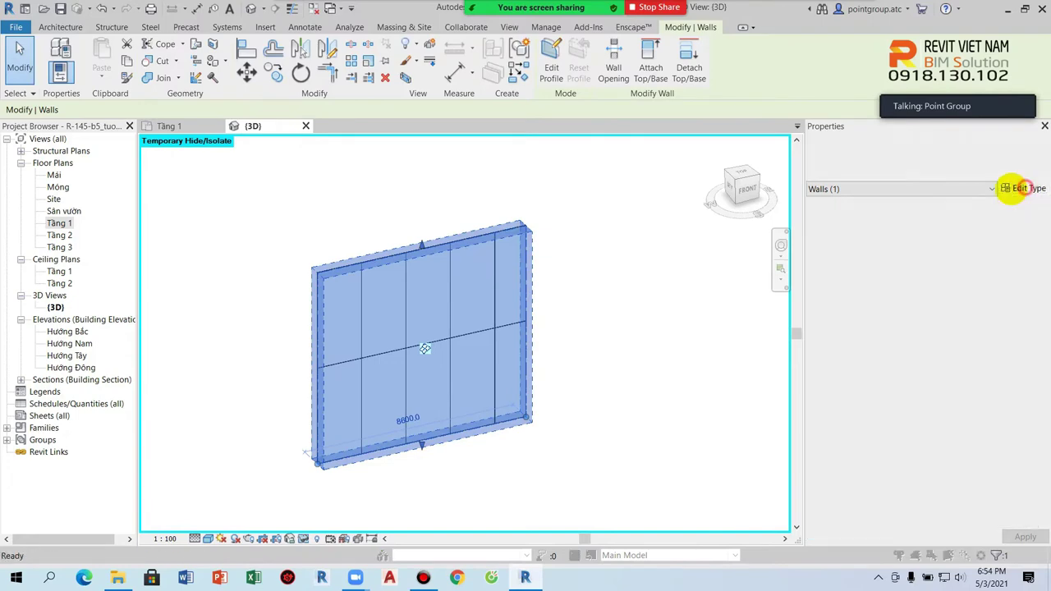
# - Duplicate the wall type as PANEL-01 with 1000 vertical and 2000 horizontal grid spacing
pyautogui.click(658, 129)
pyautogui.write('PANEL-01')
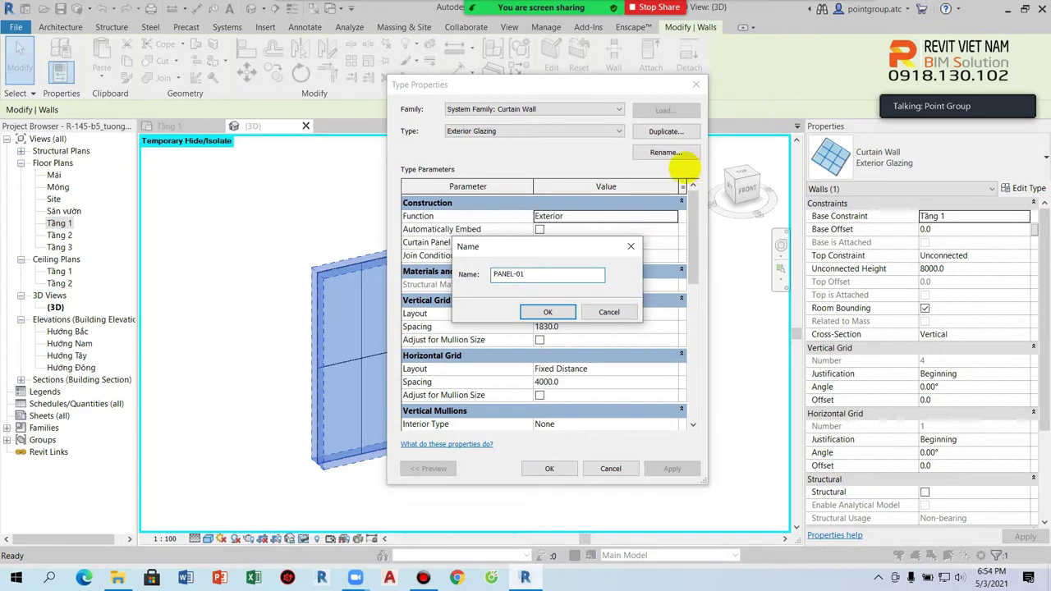
pyautogui.click(547, 312)
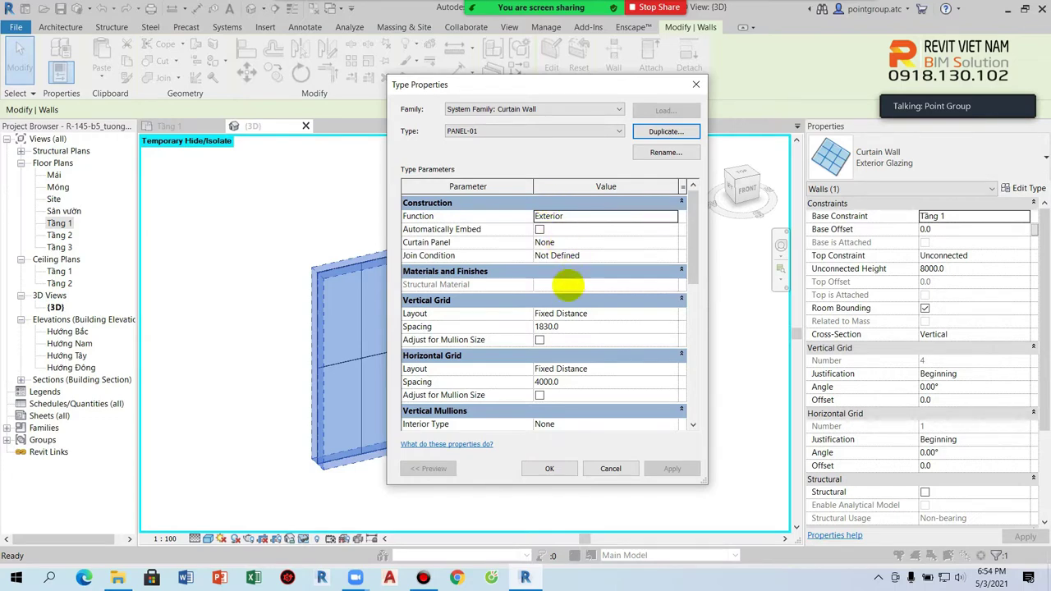
pyautogui.click(567, 326)
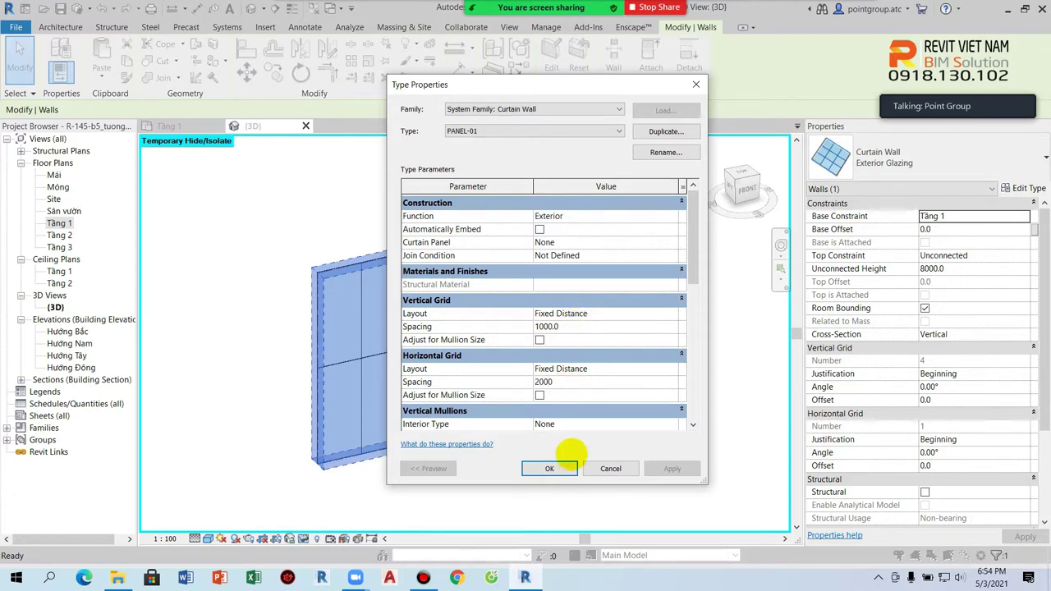
pyautogui.click(550, 468)
# - Close the Tầng 1 floor plan view
pyautogui.click(533, 287)
pyautogui.scroll(2, 533, 328)
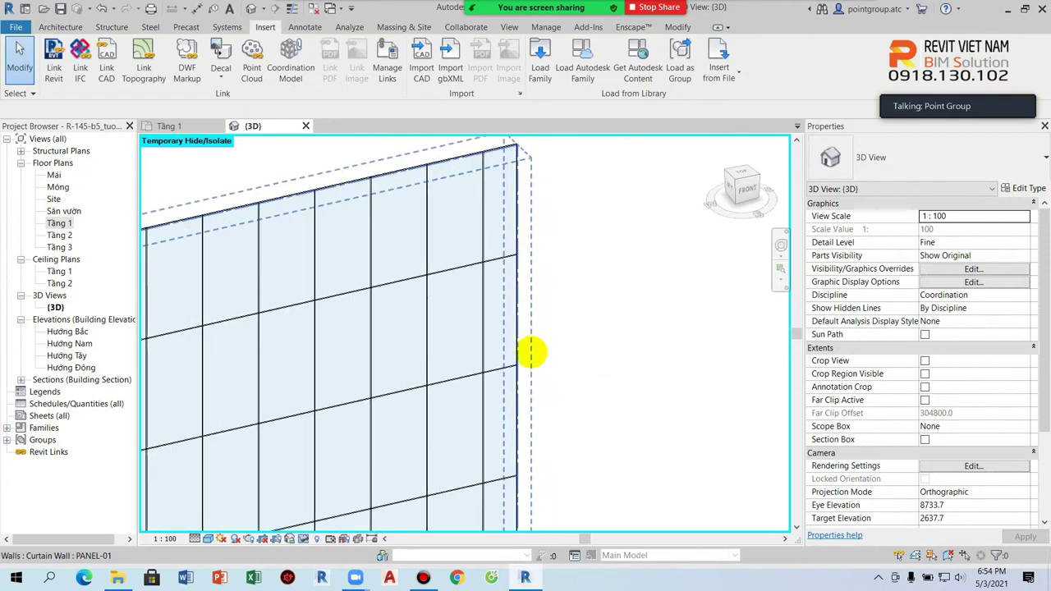
pyautogui.scroll(-1, 638, 300)
pyautogui.scroll(3, 457, 359)
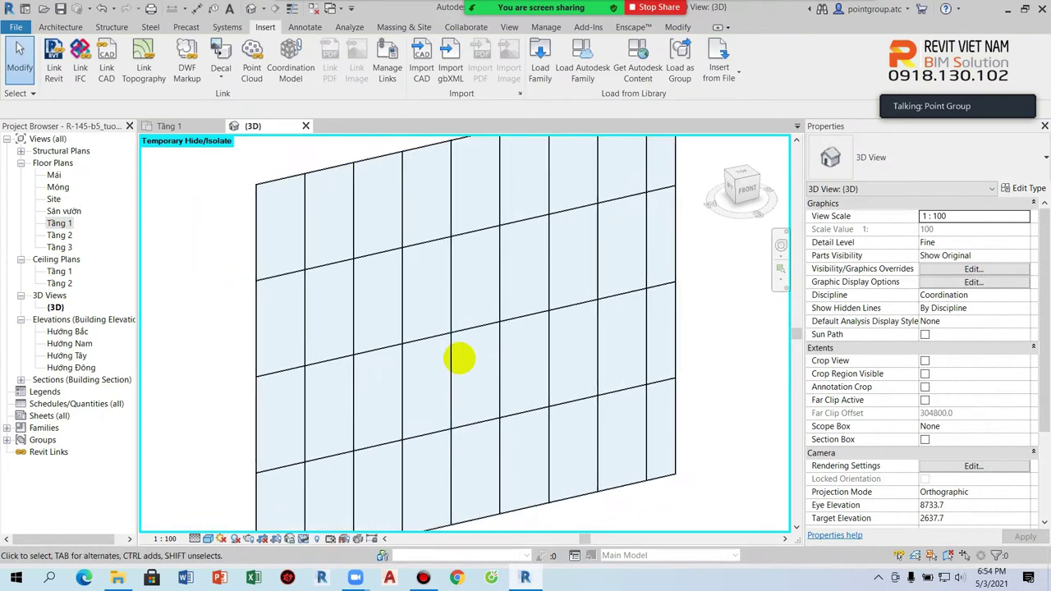
pyautogui.scroll(-1, 459, 359)
pyautogui.scroll(-1, 443, 349)
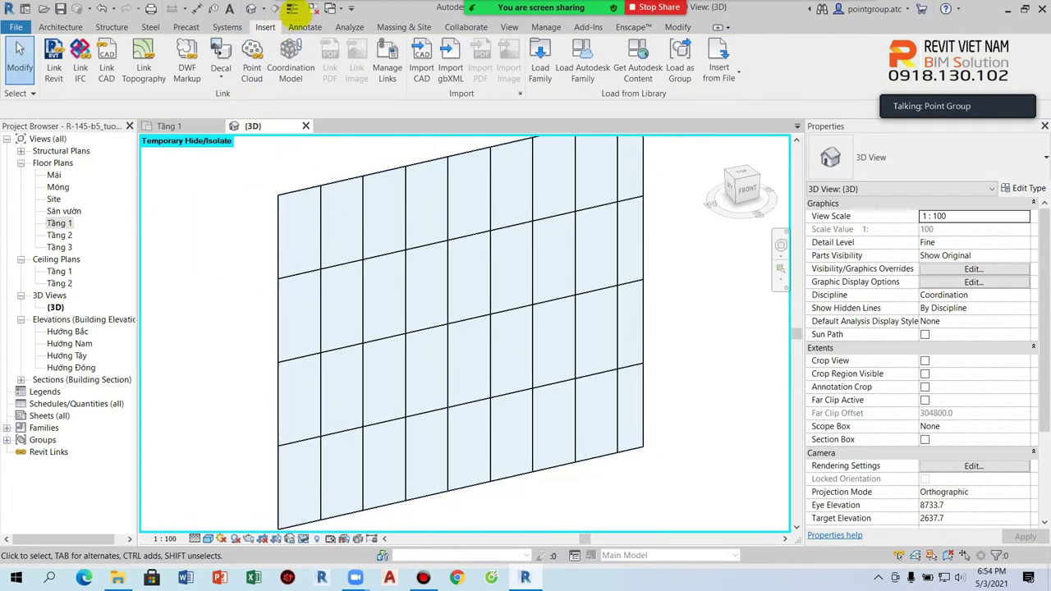
pyautogui.click(291, 9)
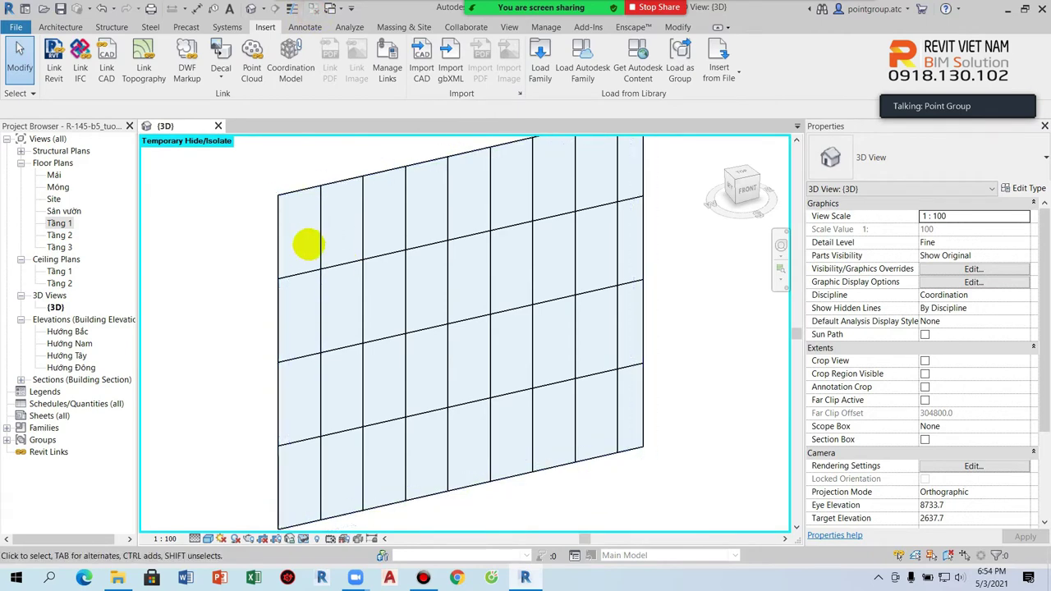
# - Create a new family from the Metric Curtain Wall Panel.rft template
pyautogui.click(16, 27)
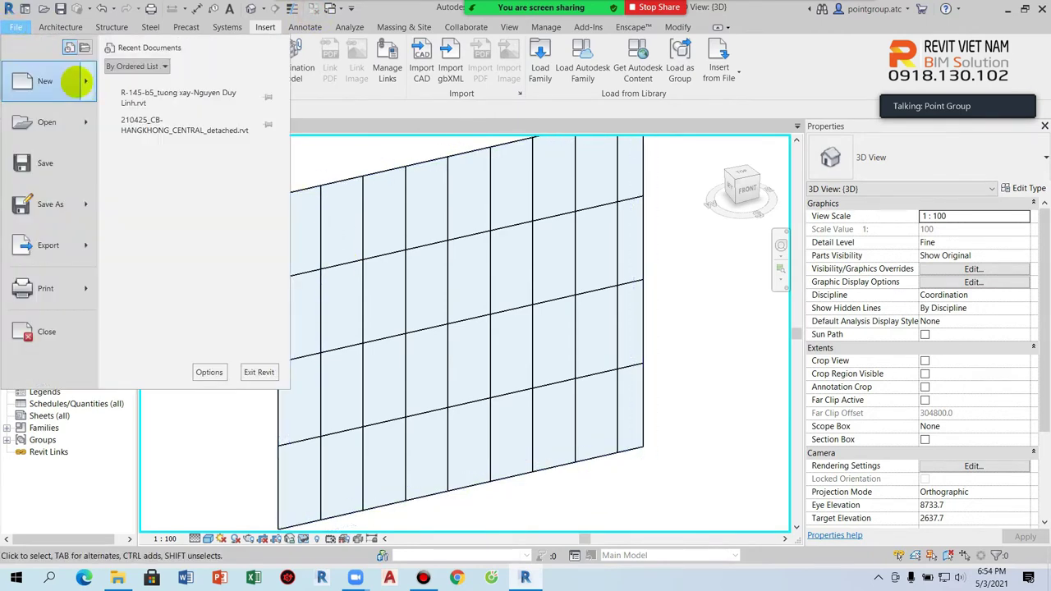
pyautogui.moveTo(45, 81)
pyautogui.click(129, 136)
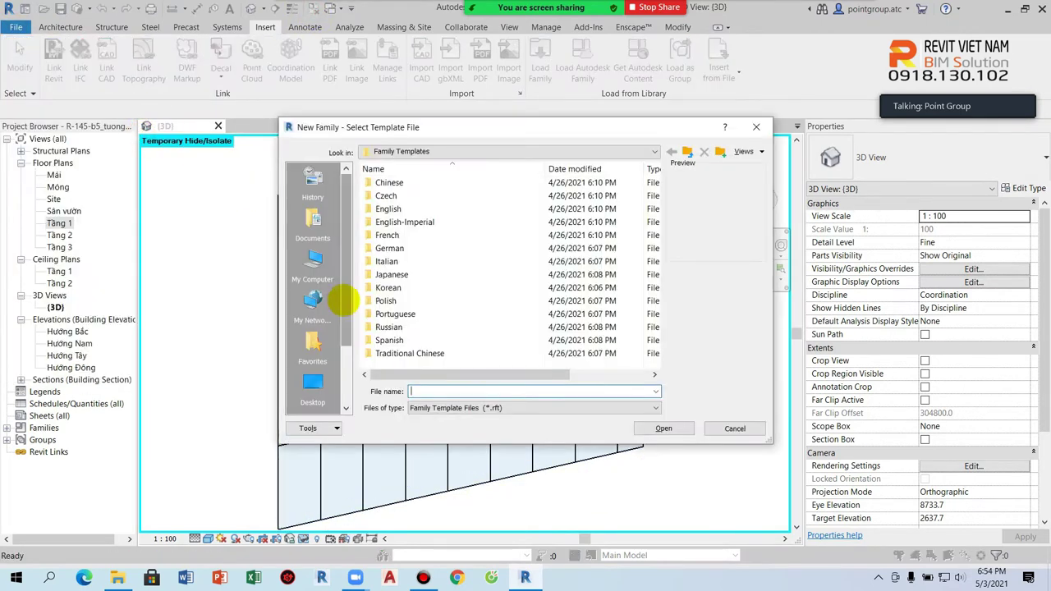
pyautogui.doubleClick(399, 208)
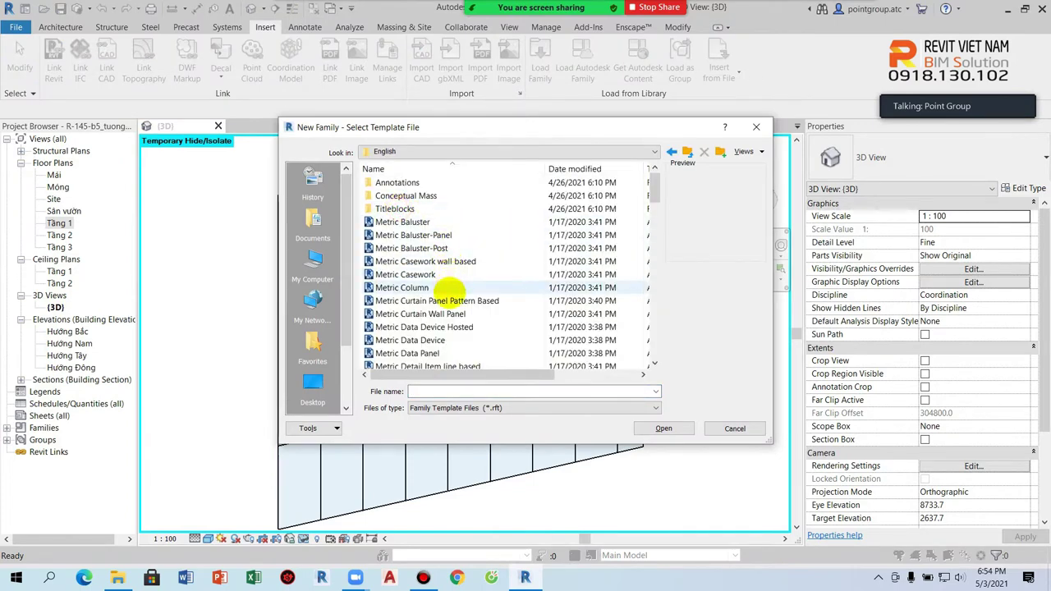
pyautogui.click(436, 314)
pyautogui.scroll(-1, 450, 333)
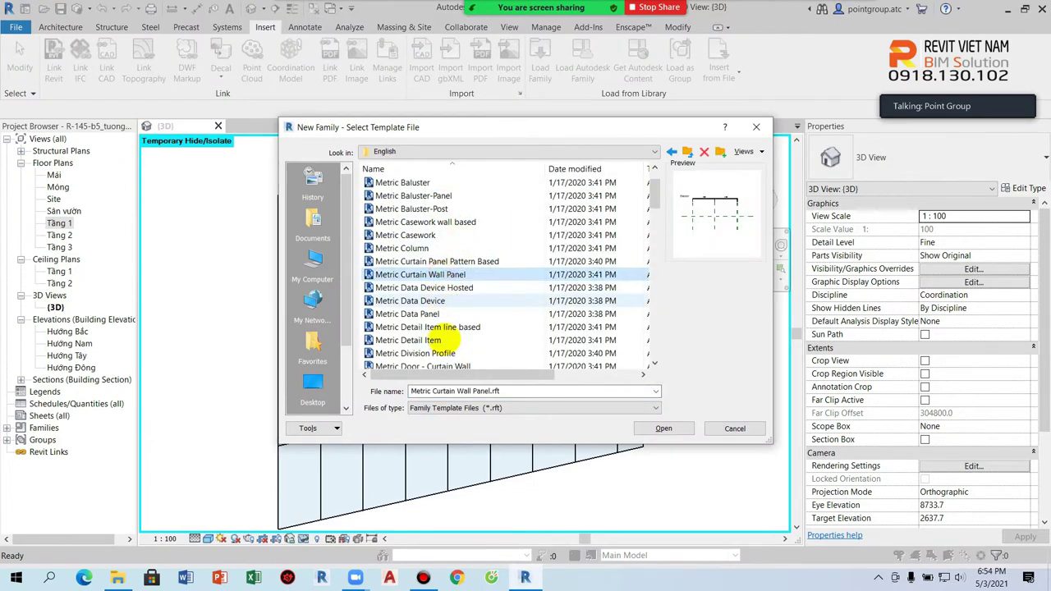
pyautogui.scroll(-2, 450, 337)
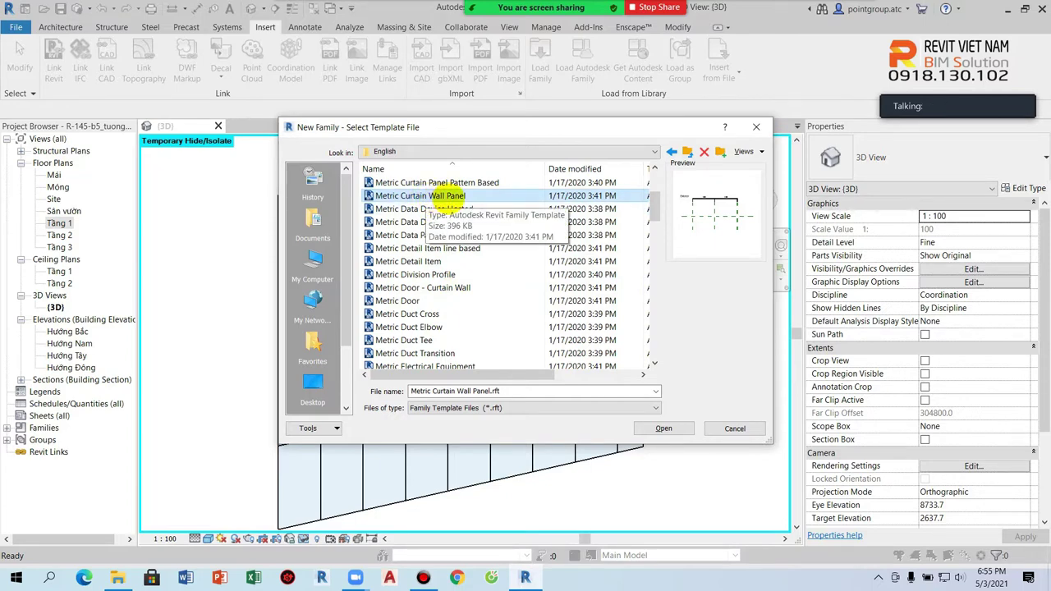
pyautogui.click(454, 184)
pyautogui.click(450, 196)
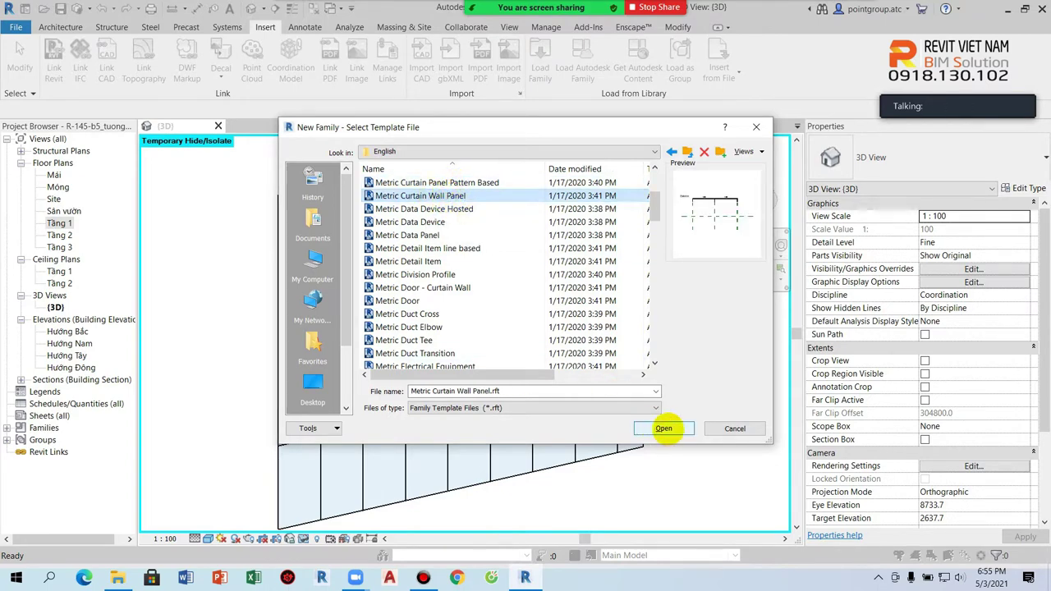
pyautogui.click(665, 431)
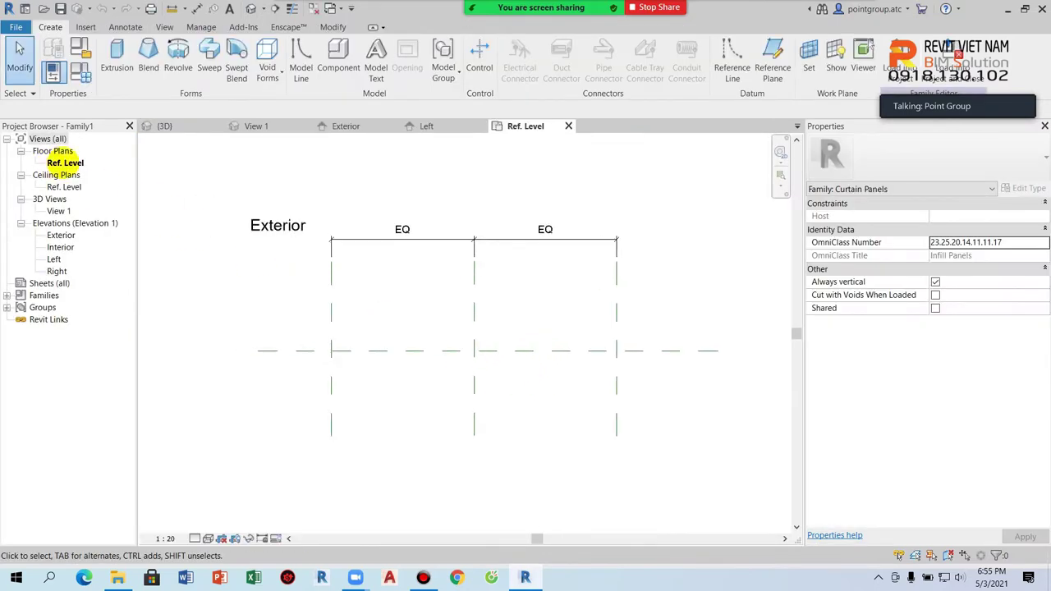
# - In Exterior elevation, set the Top plane 2000 above Ref. Level and Left plane 500 from centre
pyautogui.doubleClick(61, 235)
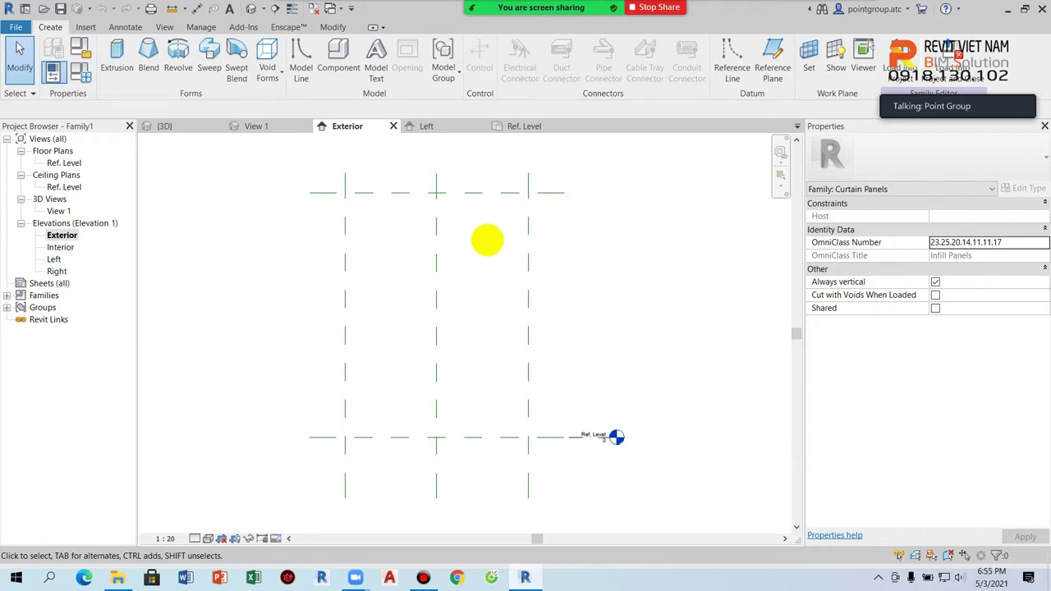
pyautogui.click(477, 193)
pyautogui.click(503, 316)
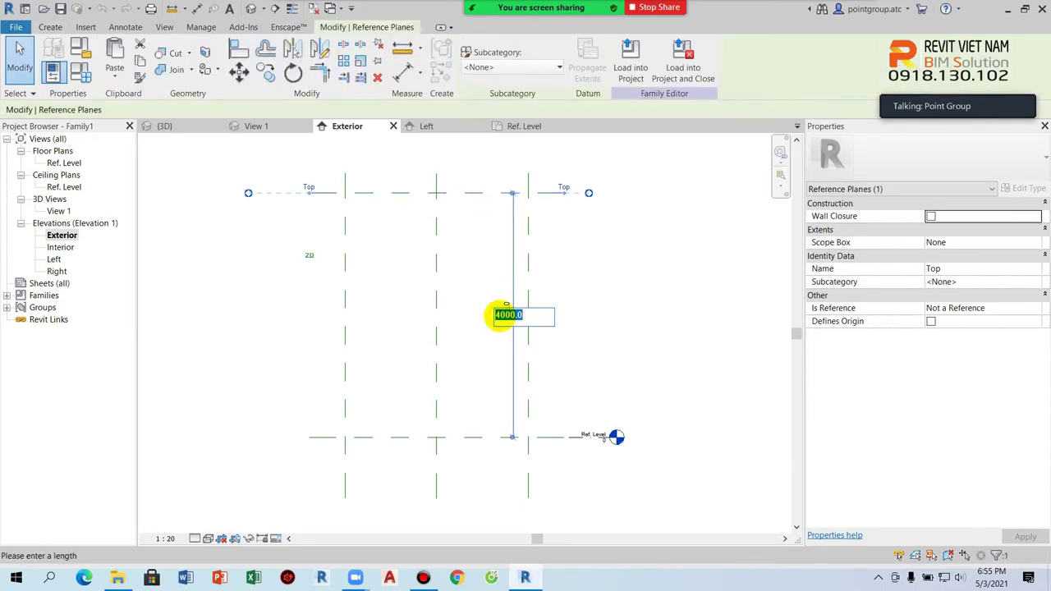
pyautogui.write('00')
pyautogui.press('Return')
pyautogui.click(528, 281)
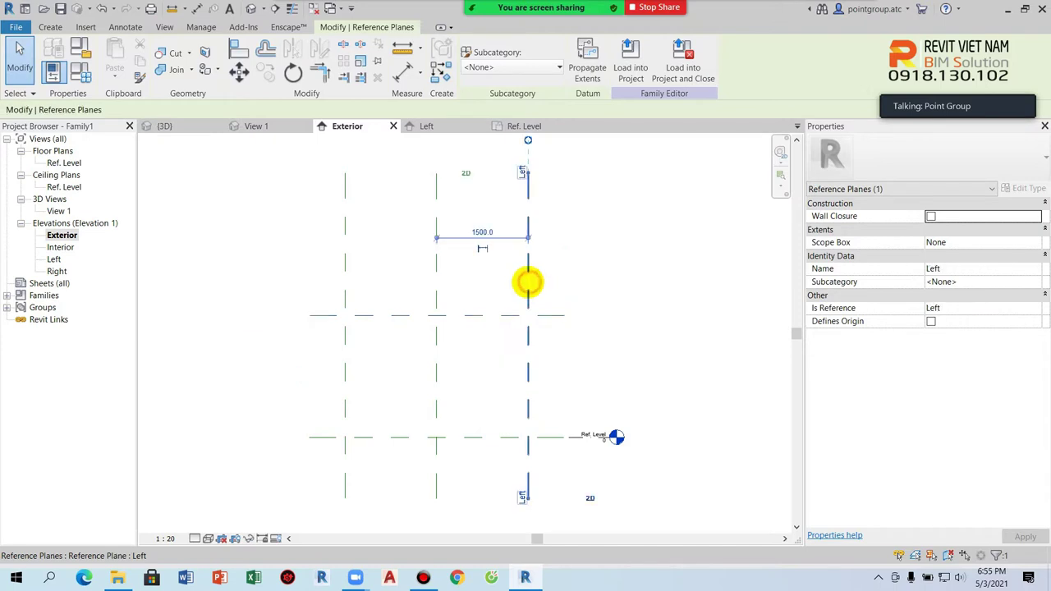
pyautogui.click(483, 230)
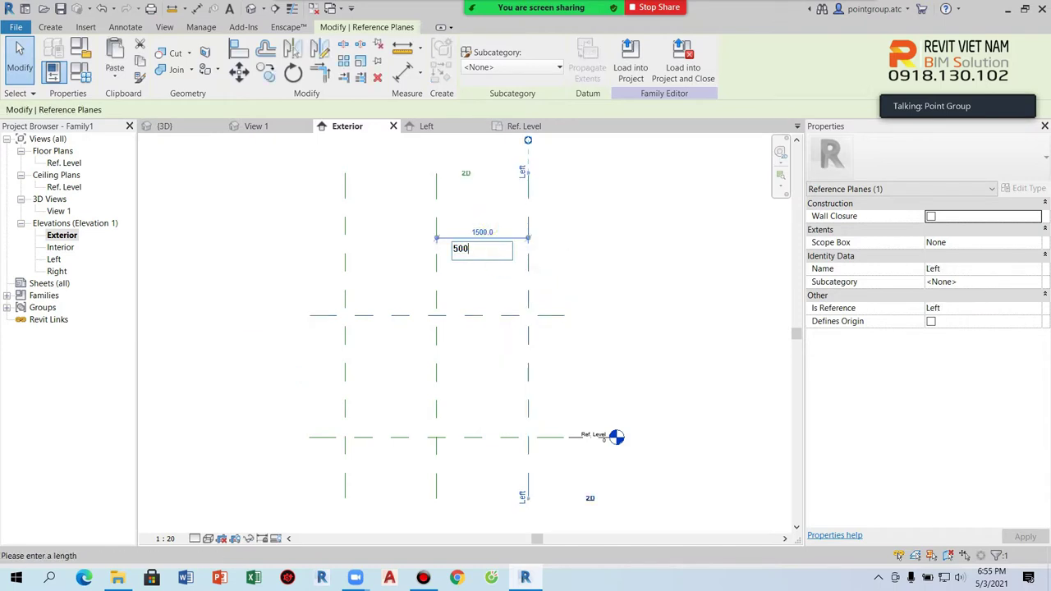
pyautogui.press('Return')
pyautogui.click(509, 304)
# - In the Ref. Level plan, set the Right reference plane 500 from centre
pyautogui.scroll(2, 392, 347)
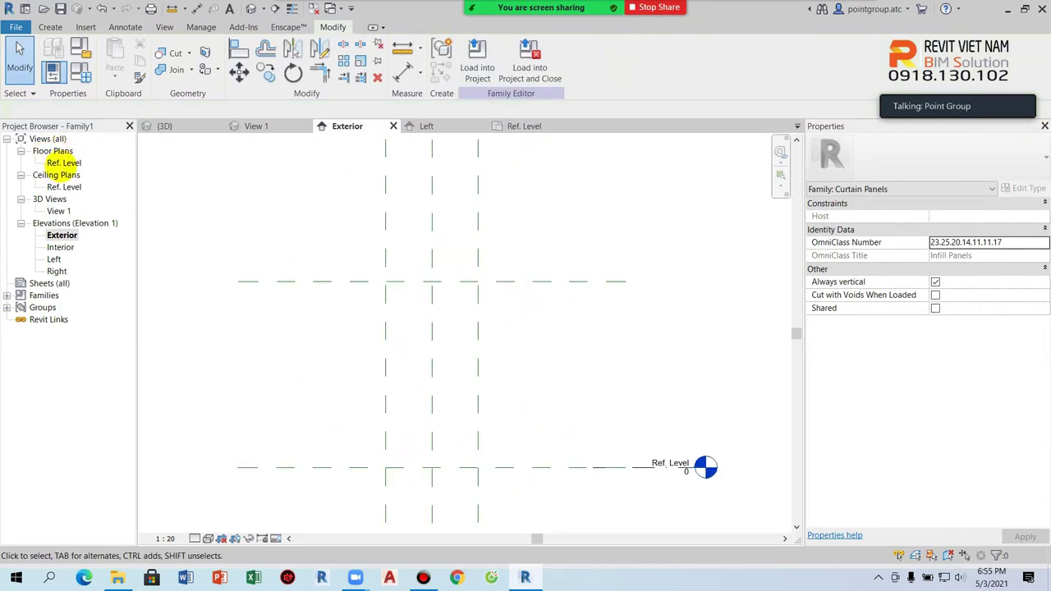
pyautogui.doubleClick(65, 162)
pyautogui.scroll(3, 485, 271)
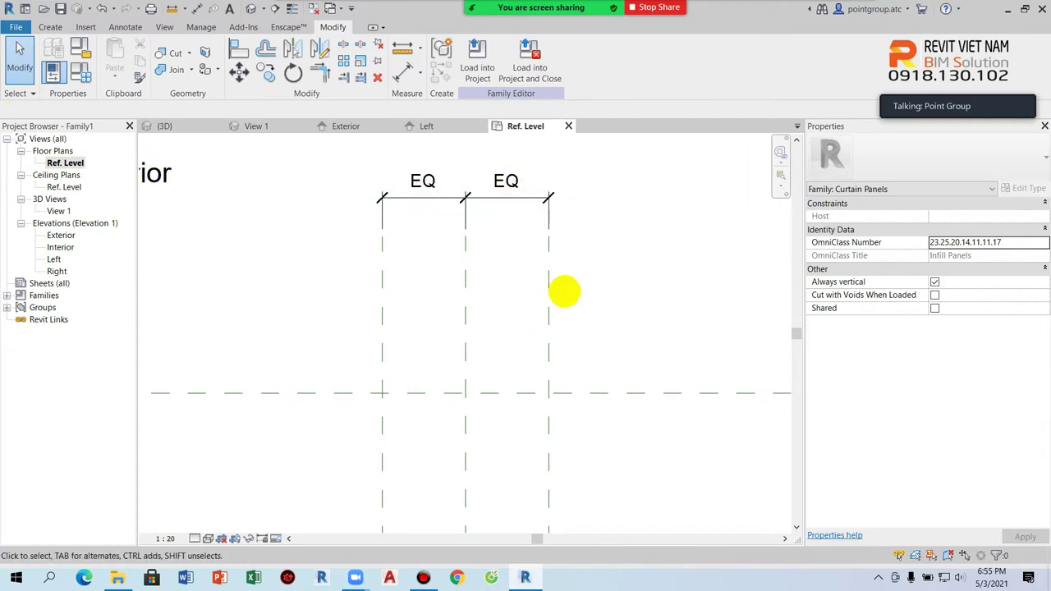
pyautogui.click(549, 314)
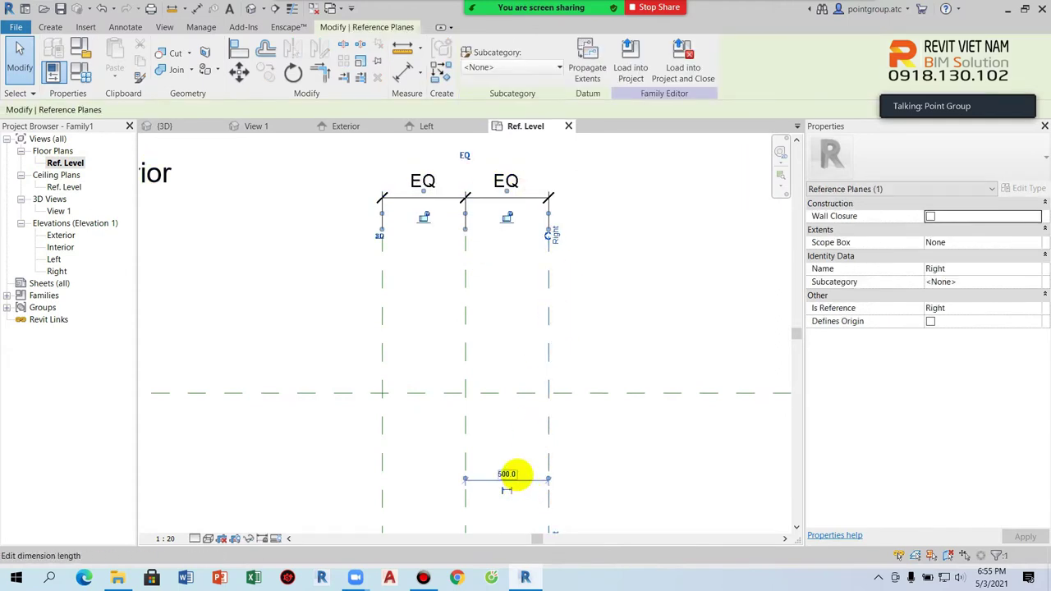
pyautogui.write('1000')
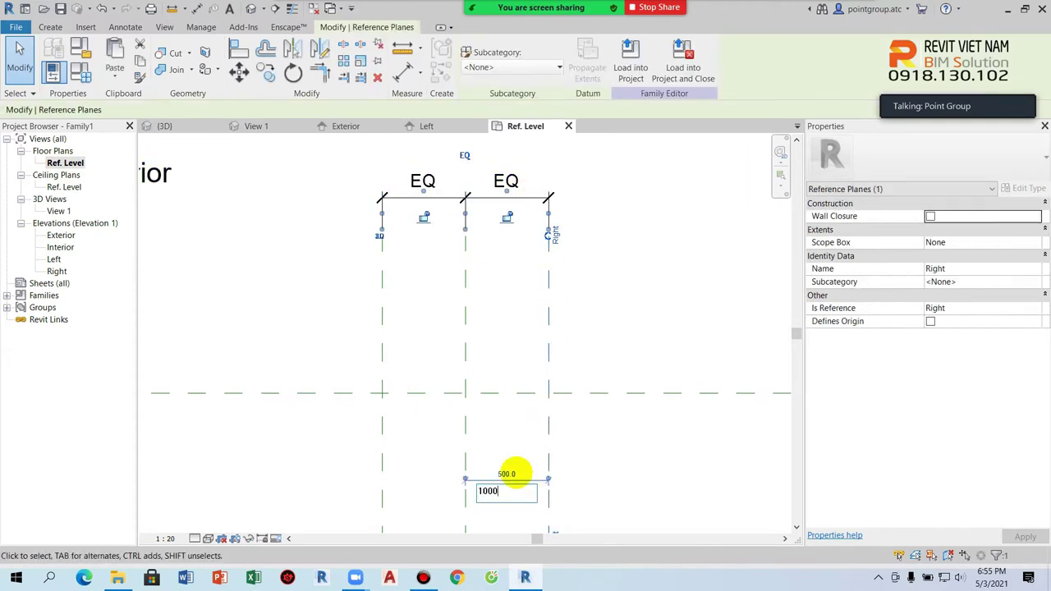
pyautogui.press('Return')
pyautogui.press('Escape')
pyautogui.click(634, 448)
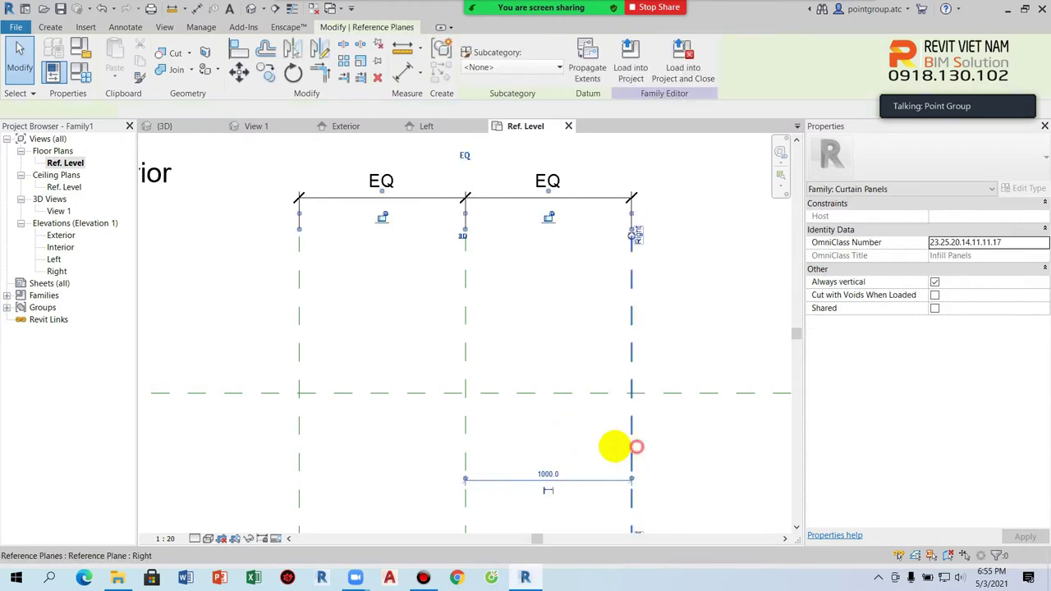
pyautogui.click(567, 457)
pyautogui.click(634, 448)
pyautogui.click(549, 473)
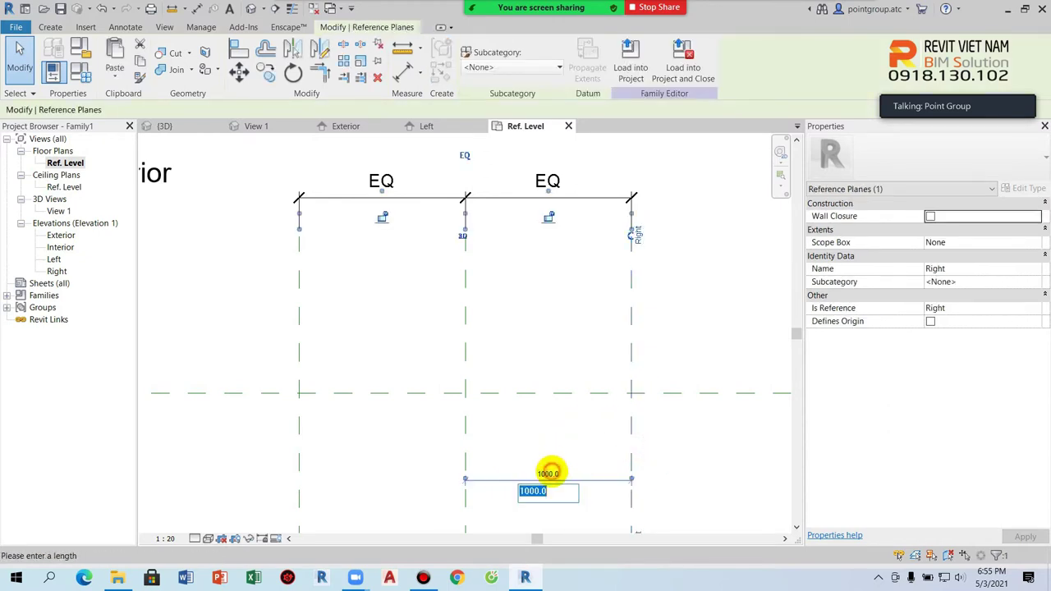
pyautogui.press('Return')
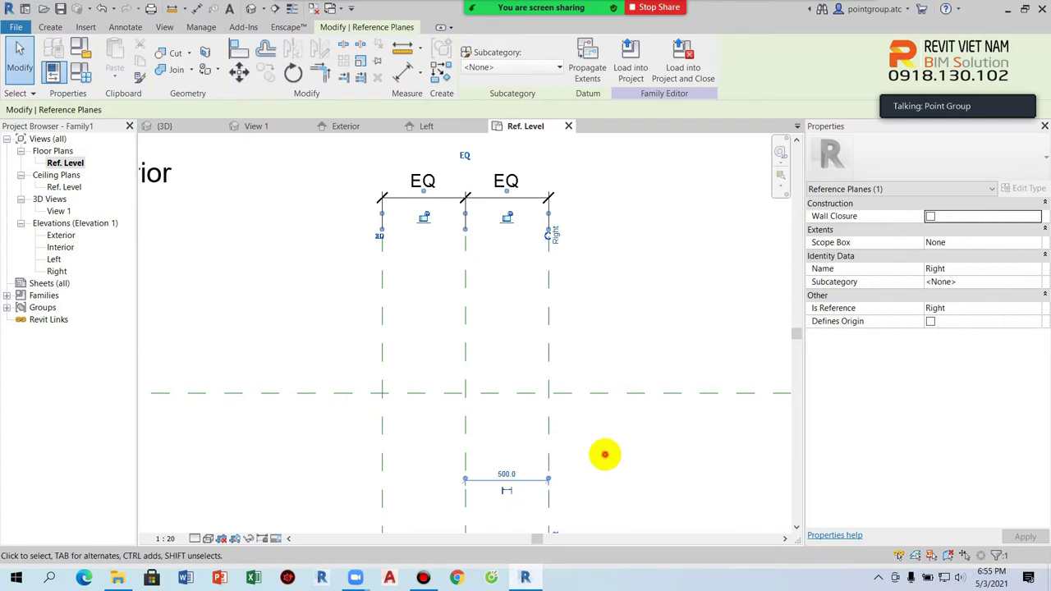
pyautogui.press('Escape')
# - Return to the Exterior elevation view
pyautogui.doubleClick(61, 235)
pyautogui.scroll(1, 411, 327)
pyautogui.click(50, 26)
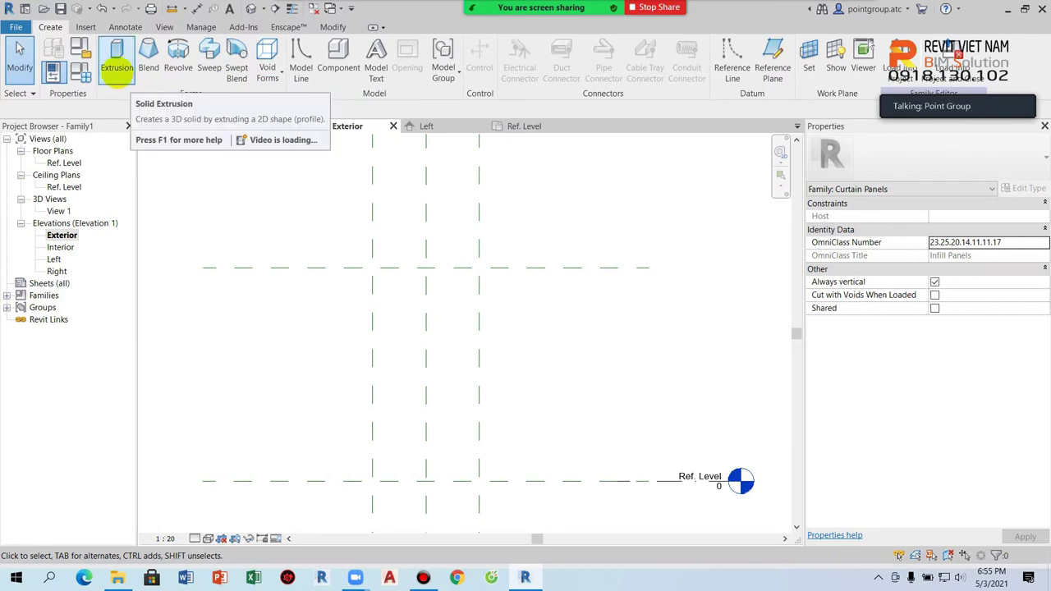
# - Extrude a 1000 × 2000 rectangle, 250 deep, between the reference planes with edges locked
pyautogui.click(116, 66)
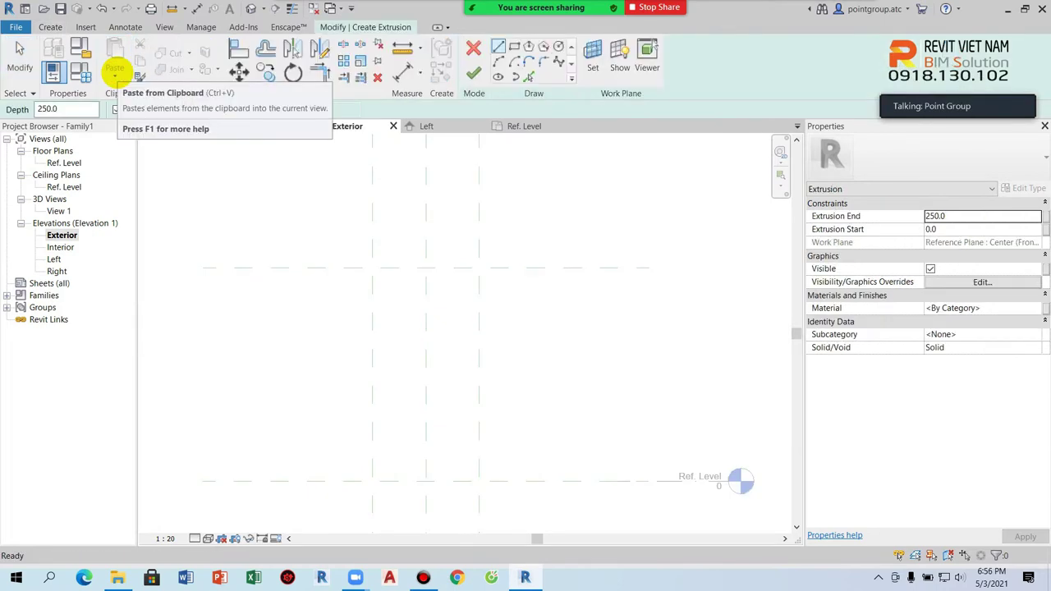
pyautogui.click(513, 45)
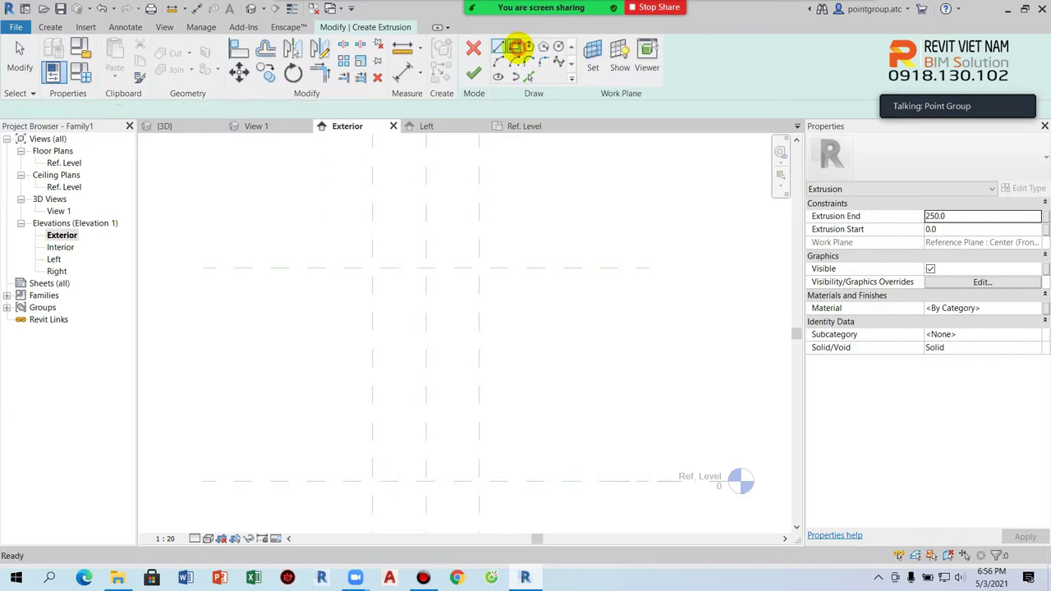
pyautogui.click(373, 268)
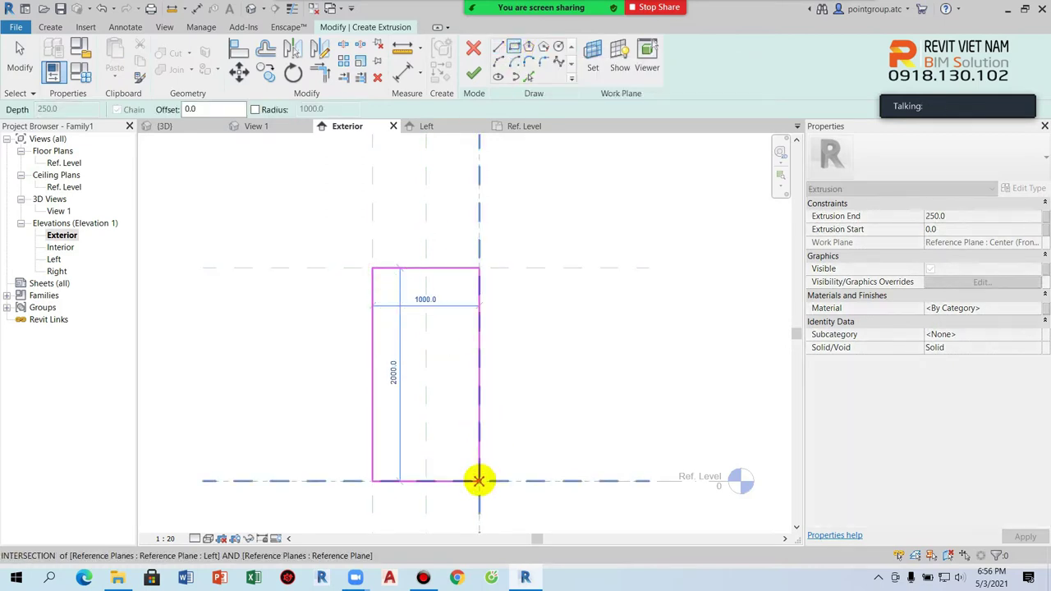
pyautogui.click(480, 480)
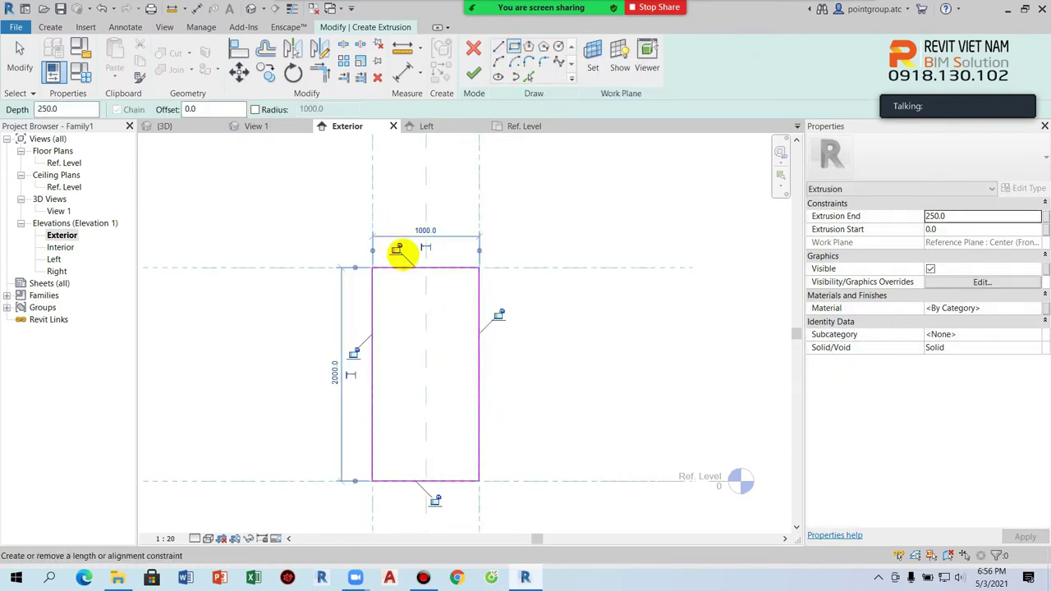
pyautogui.click(498, 314)
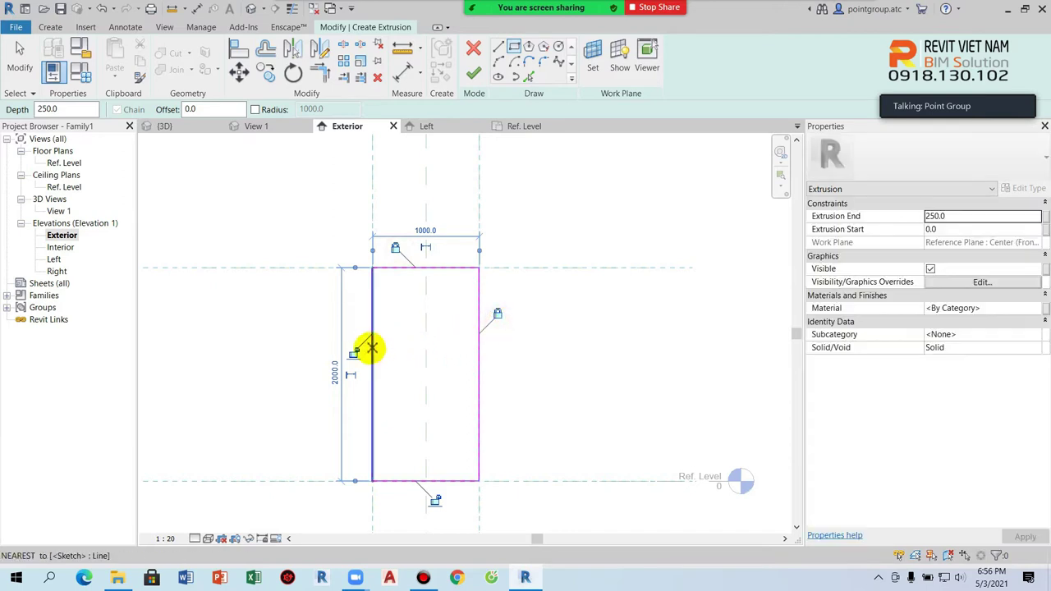
pyautogui.click(433, 500)
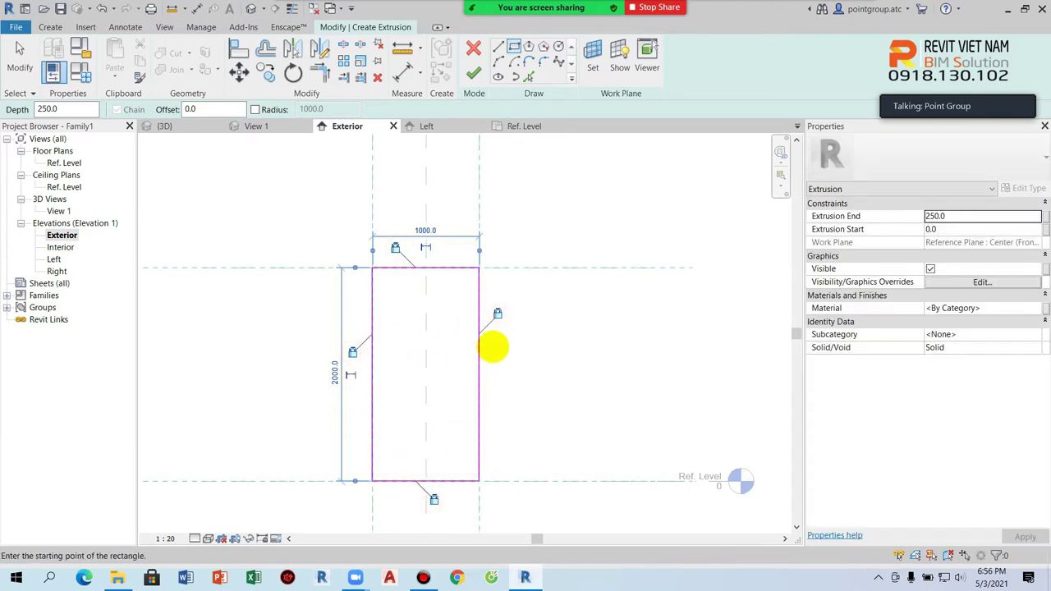
pyautogui.click(473, 73)
pyautogui.click(534, 339)
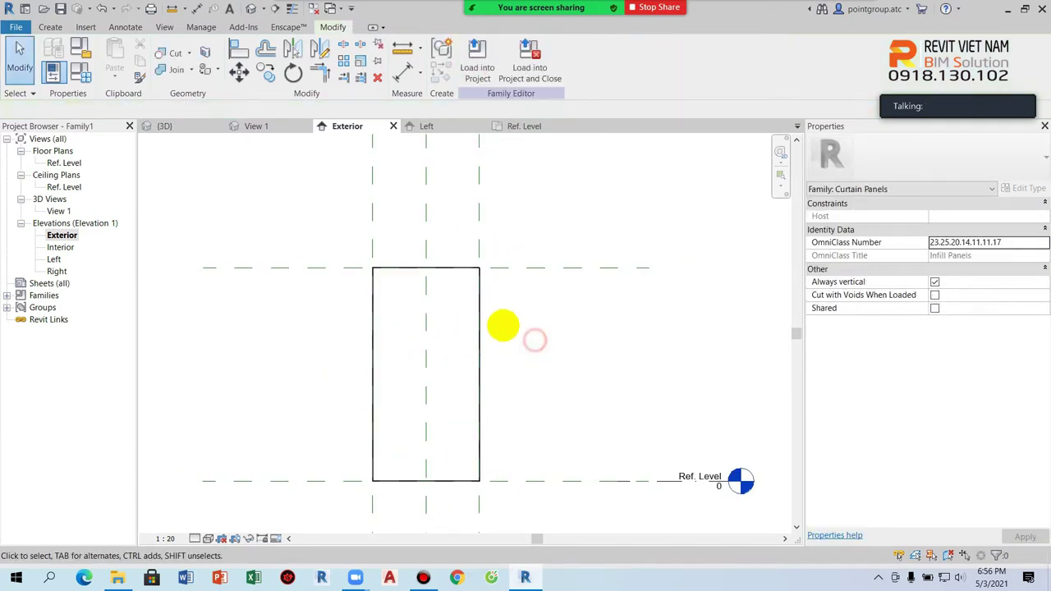
pyautogui.click(481, 314)
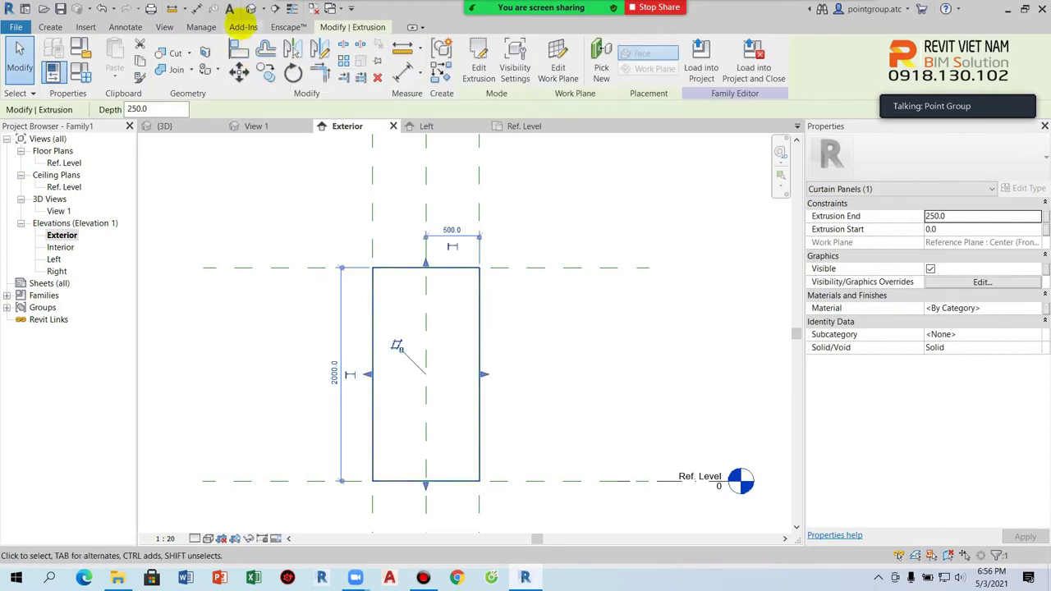
pyautogui.click(247, 8)
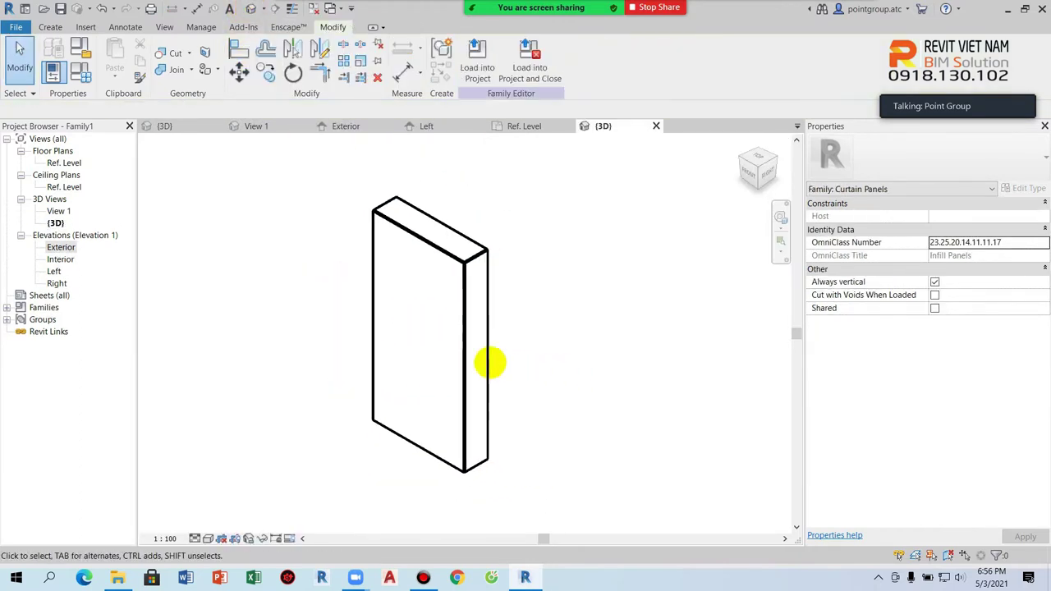
# - Set the extrusion end to 500 and start linking Extrusion End to a family parameter
pyautogui.click(475, 351)
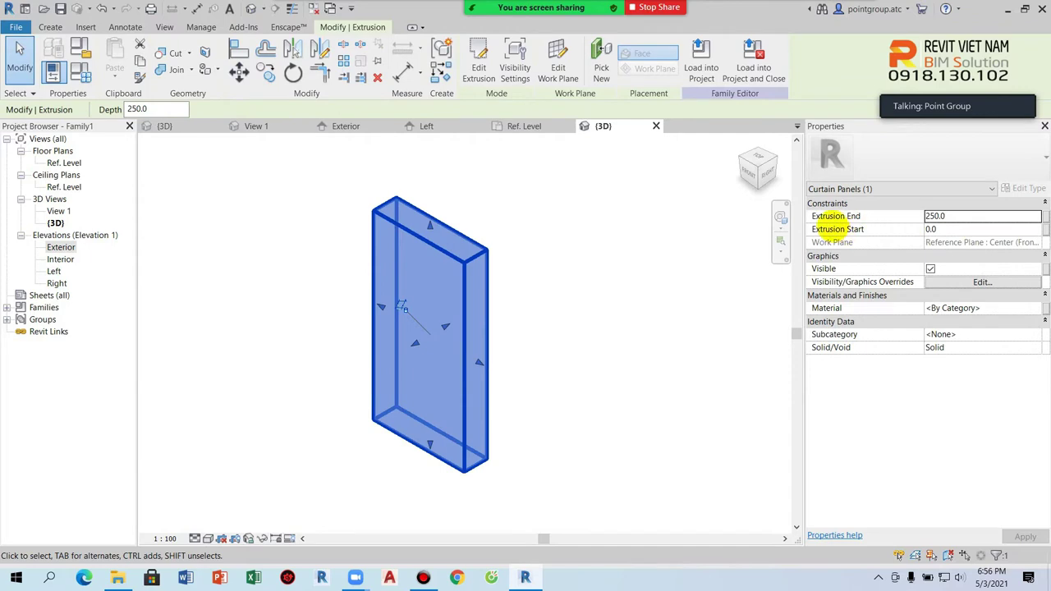
pyautogui.click(959, 217)
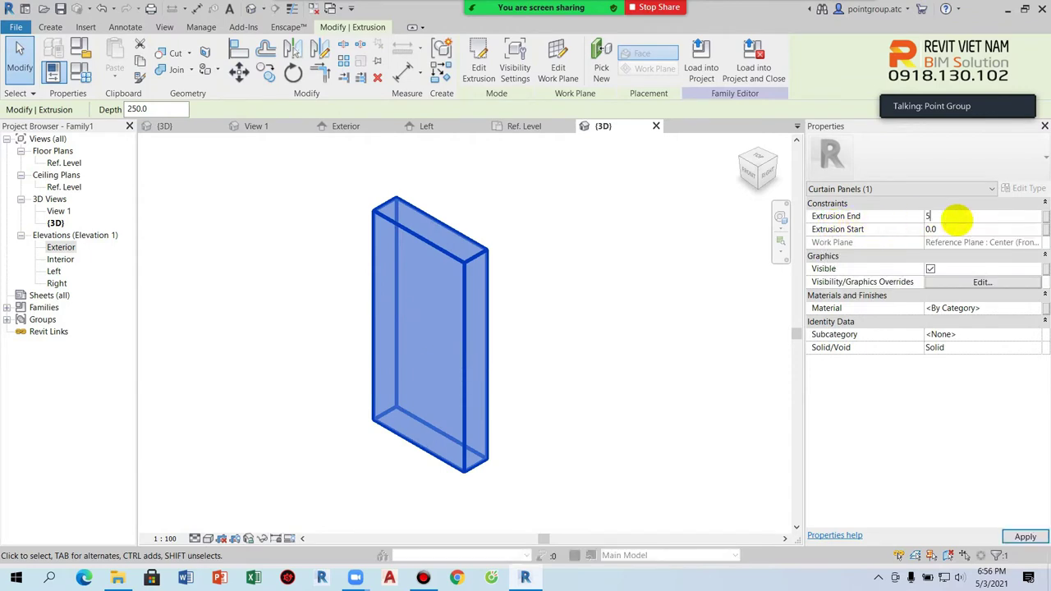
pyautogui.write('00.0')
pyautogui.click(563, 317)
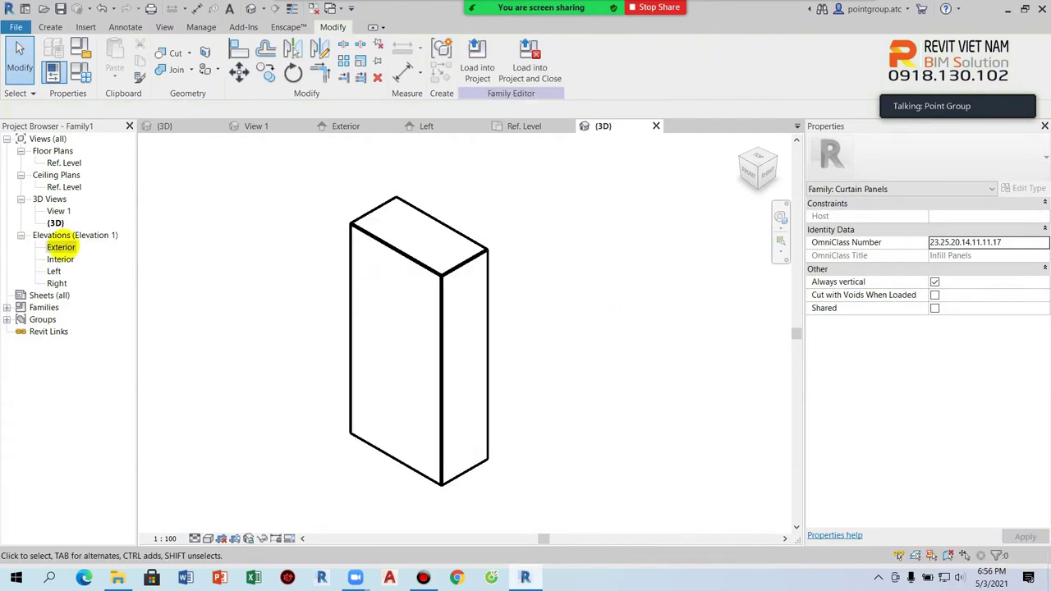
pyautogui.doubleClick(62, 247)
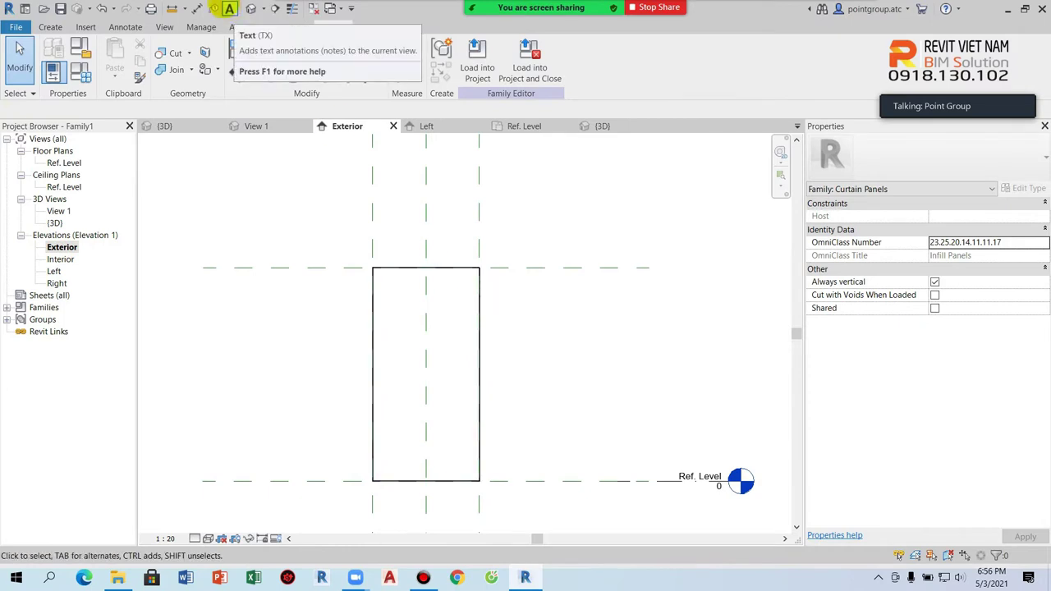
pyautogui.click(250, 8)
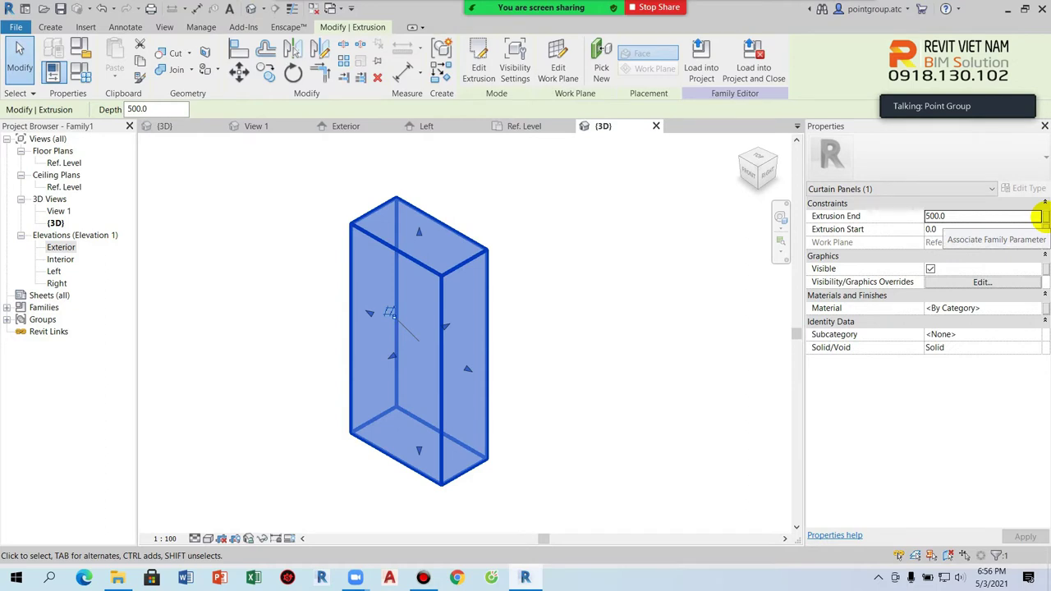
pyautogui.click(1036, 216)
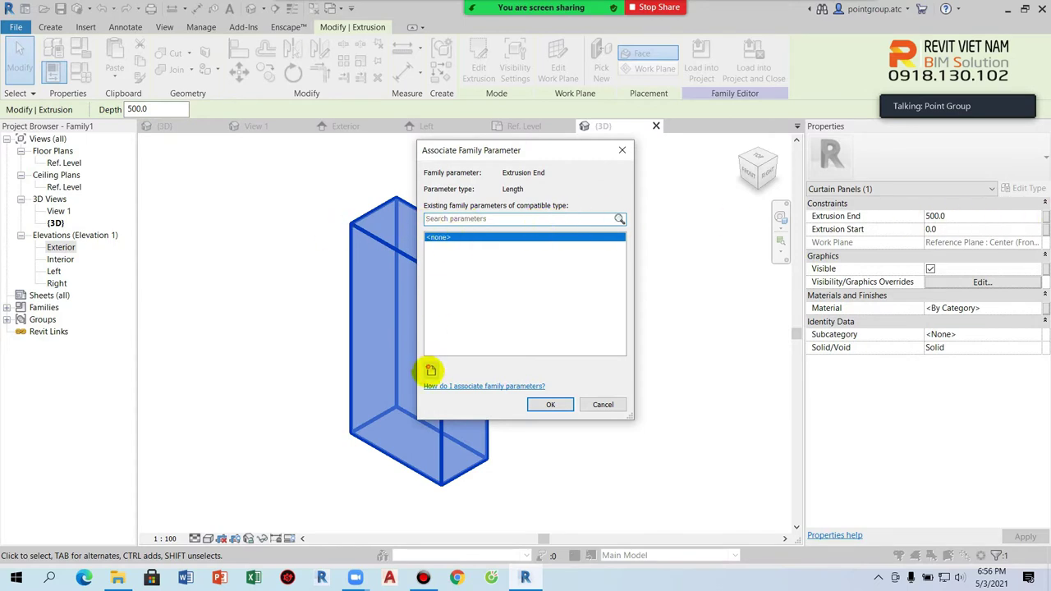
# - Create the Type length parameter 'Chieu day' under Dimensions and assign it to Extrusion End
pyautogui.click(430, 371)
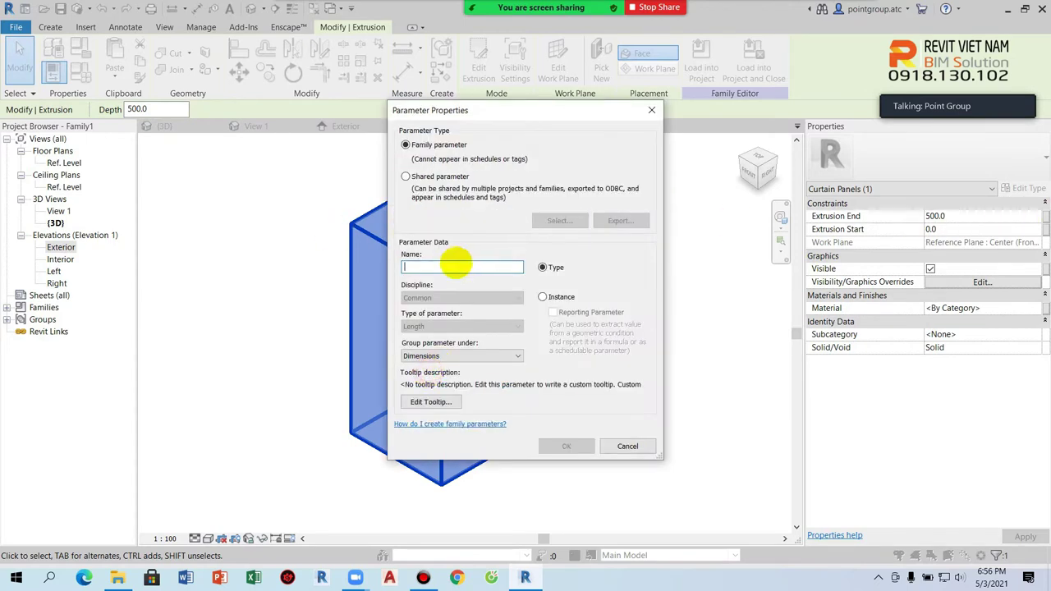
pyautogui.write('cHI')
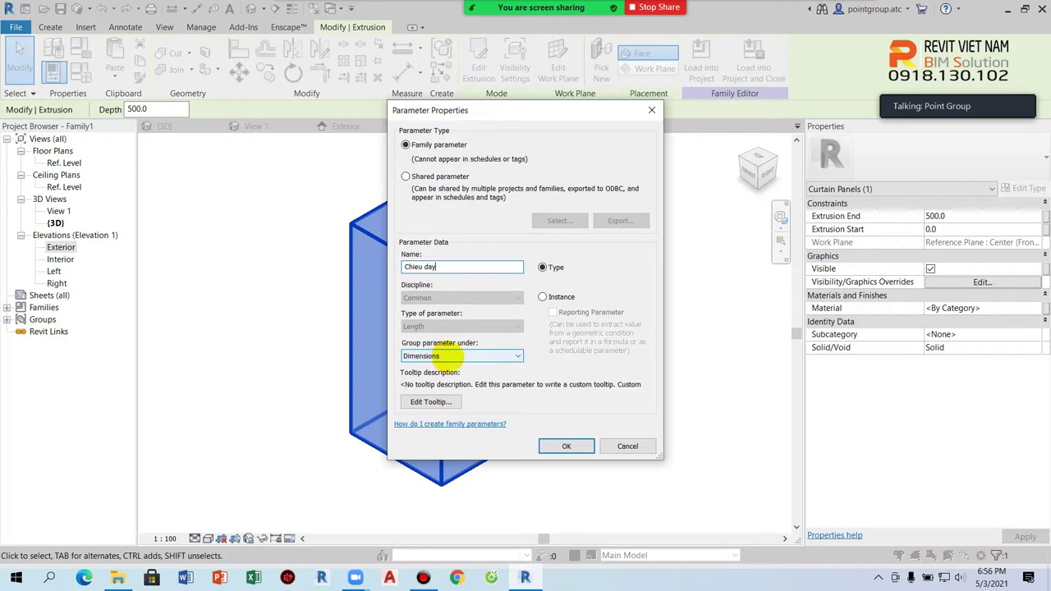
pyautogui.click(565, 446)
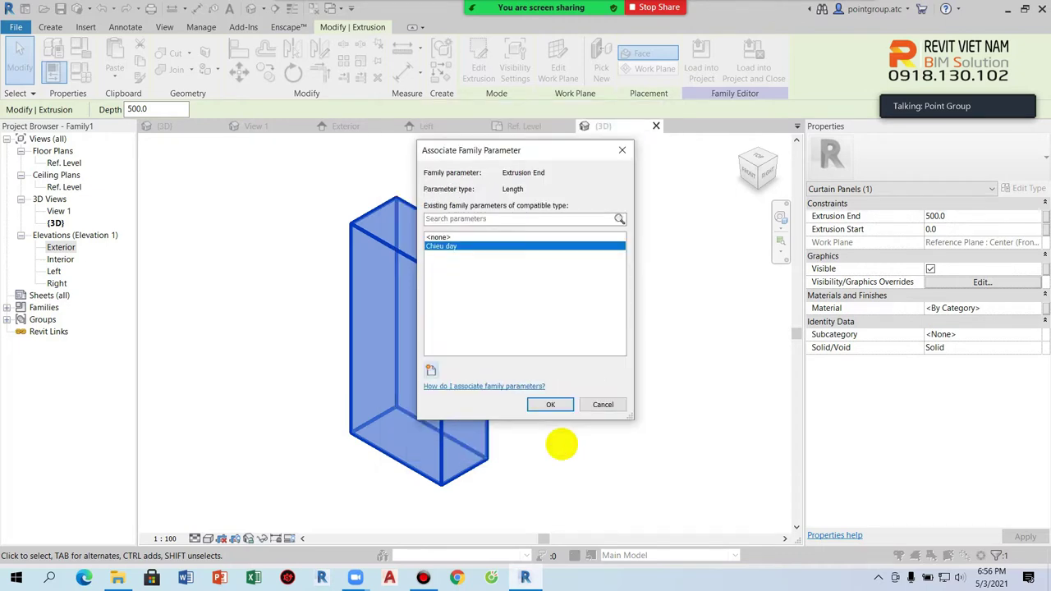
pyautogui.click(550, 404)
pyautogui.click(562, 400)
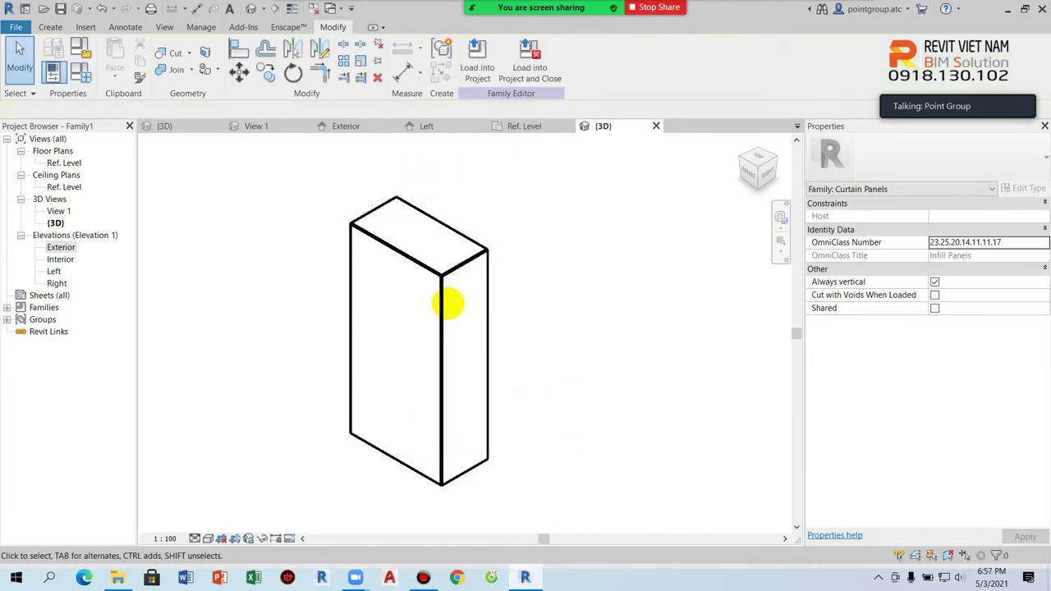
pyautogui.keyDown('shift'); pyautogui.moveTo(455, 312); pyautogui.dragTo(444, 330, button='middle'); pyautogui.keyUp('shift')
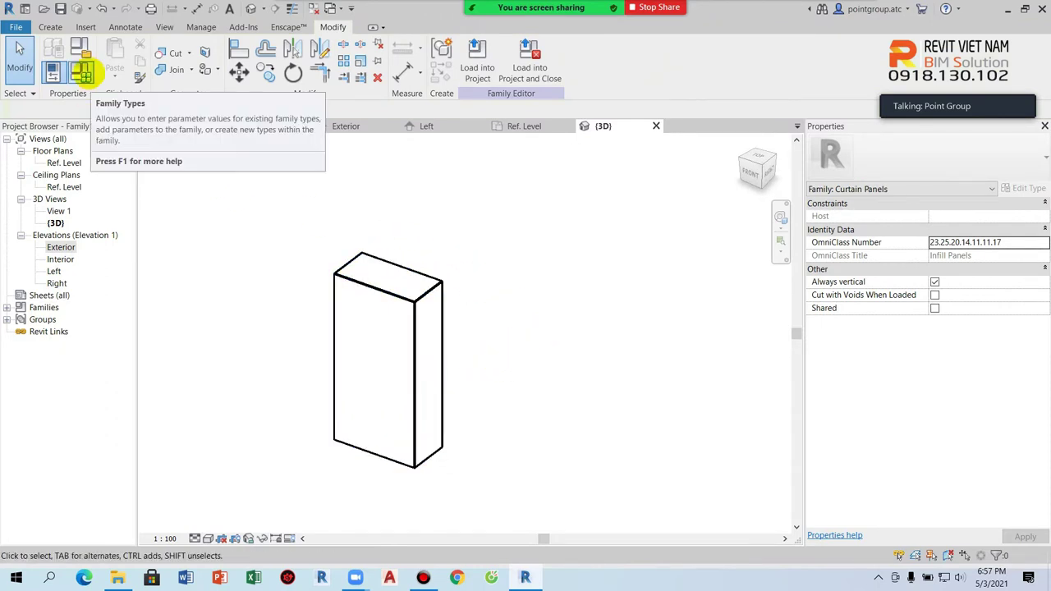
# - Set Chieu day to 50 in Family Types so the panel becomes 50 thick
pyautogui.click(82, 76)
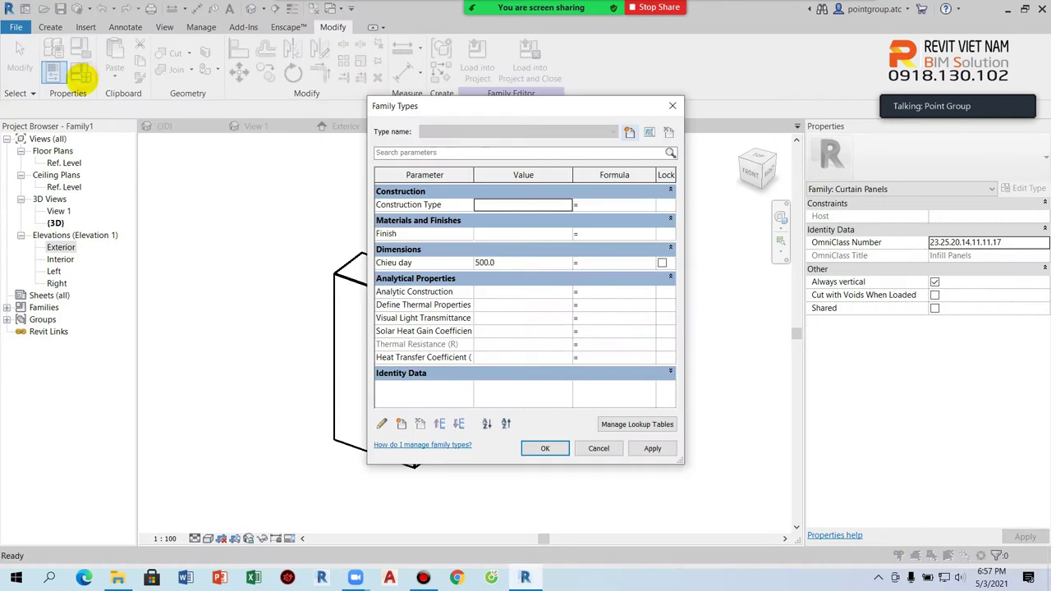
pyautogui.moveTo(513, 111); pyautogui.dragTo(766, 110)
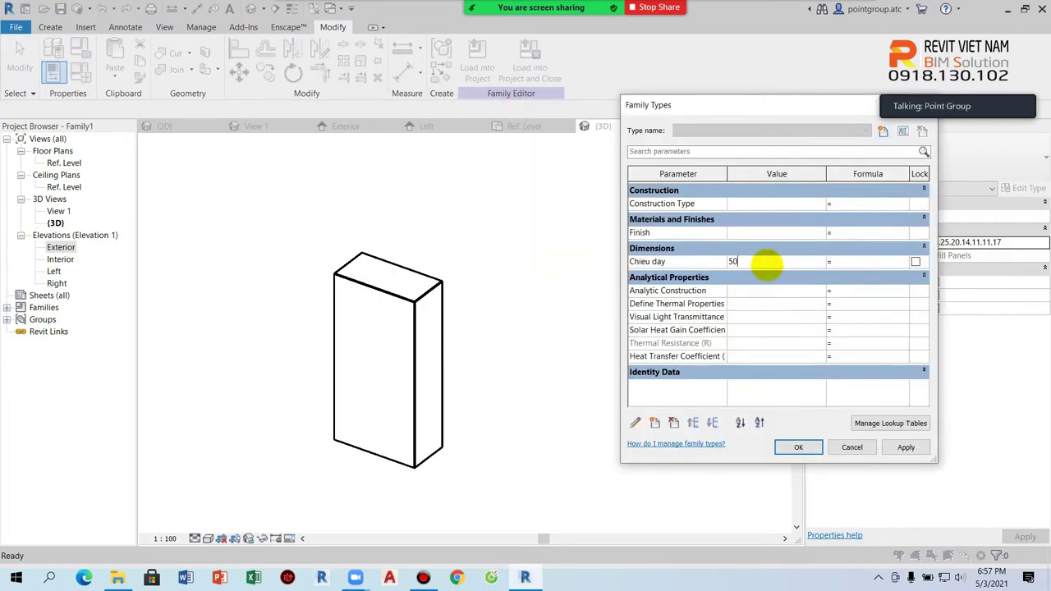
pyautogui.click(905, 447)
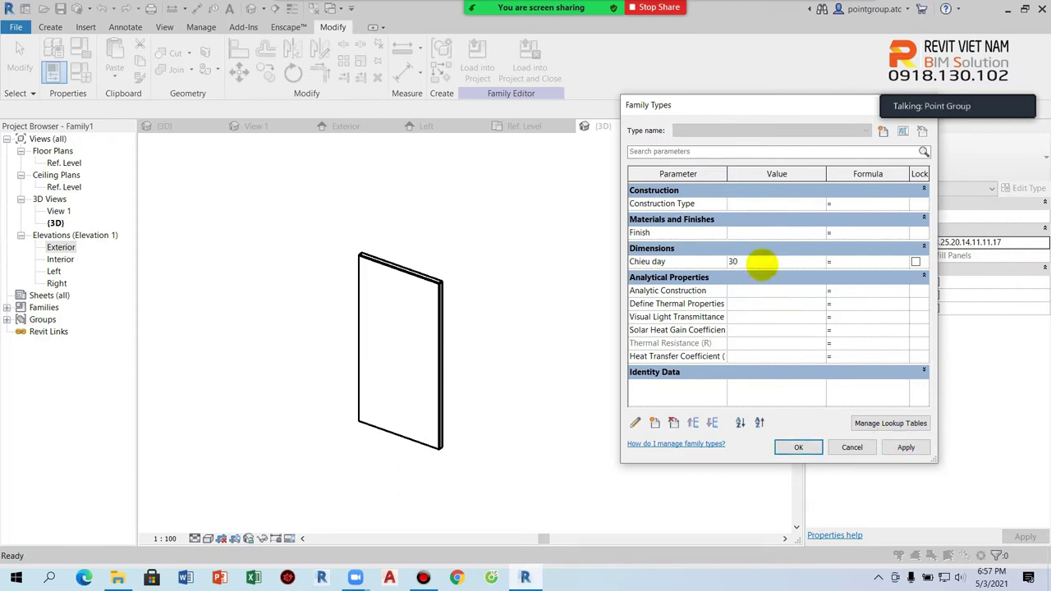
pyautogui.write('50')
pyautogui.click(906, 446)
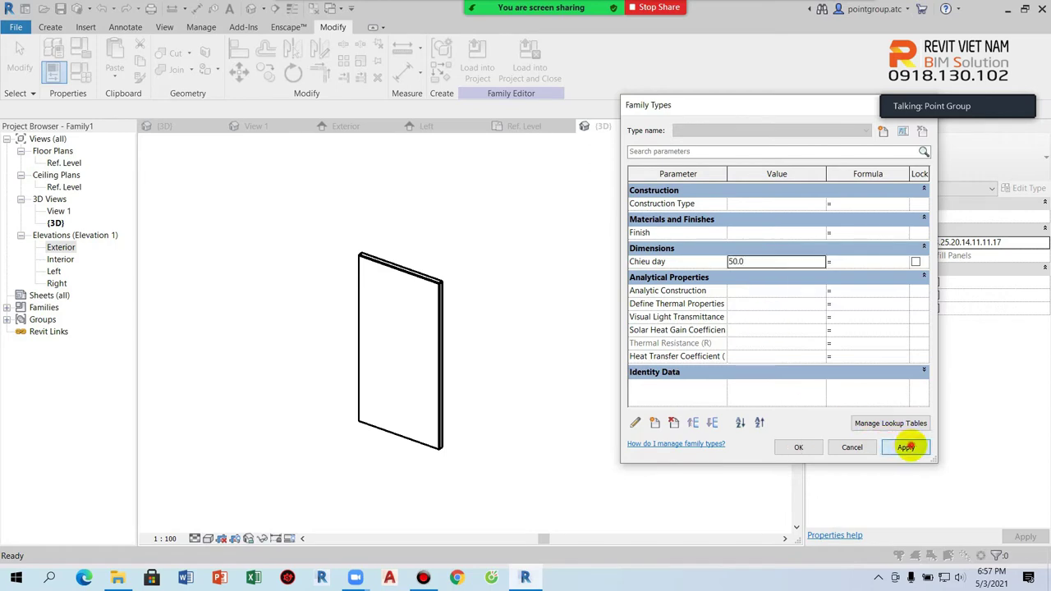
pyautogui.click(799, 447)
pyautogui.scroll(2, 379, 251)
pyautogui.scroll(3, 414, 279)
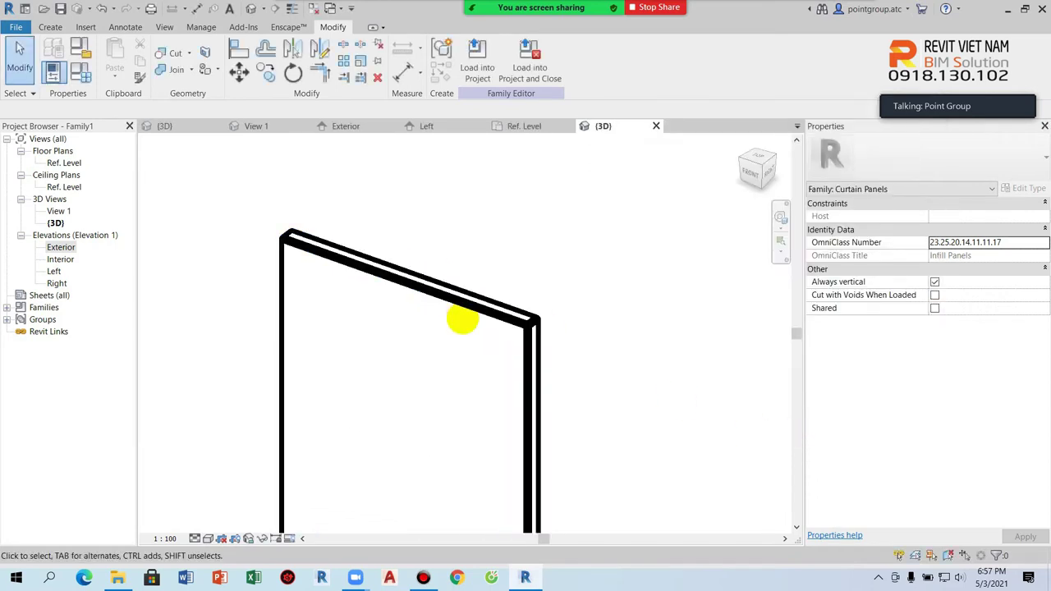
pyautogui.click(500, 321)
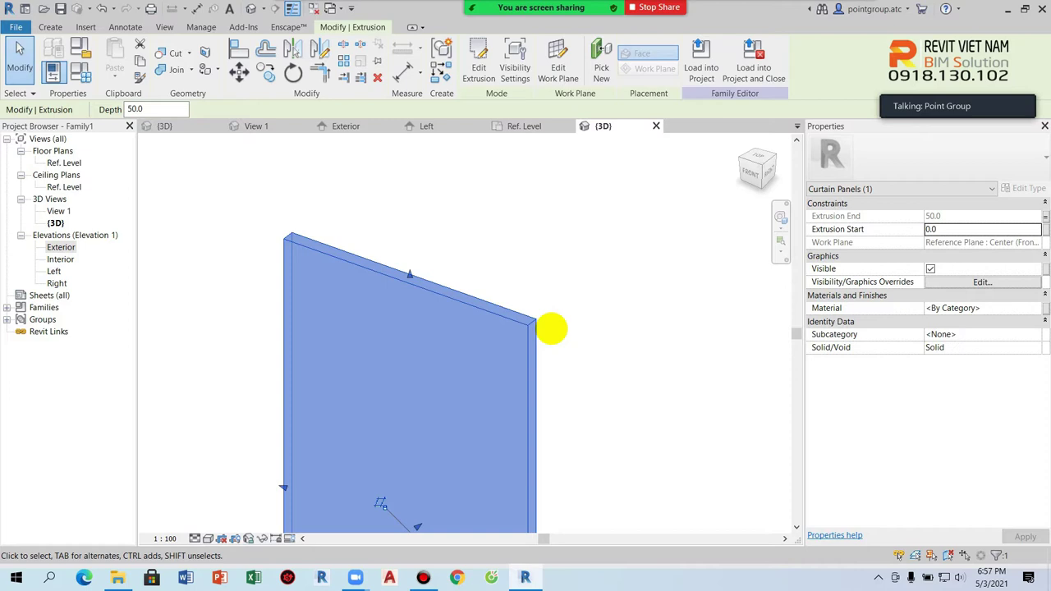
pyautogui.click(603, 336)
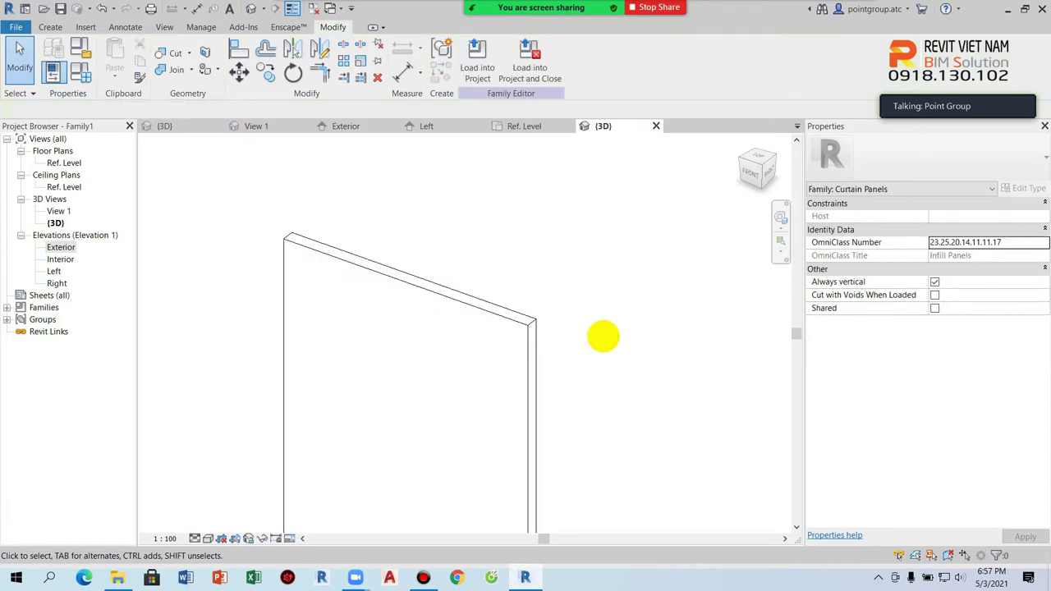
# - Start Save As and browse from DATA (D:) into the R-145 project folder
pyautogui.hotkey('ctrl', 's')
pyautogui.click(313, 263)
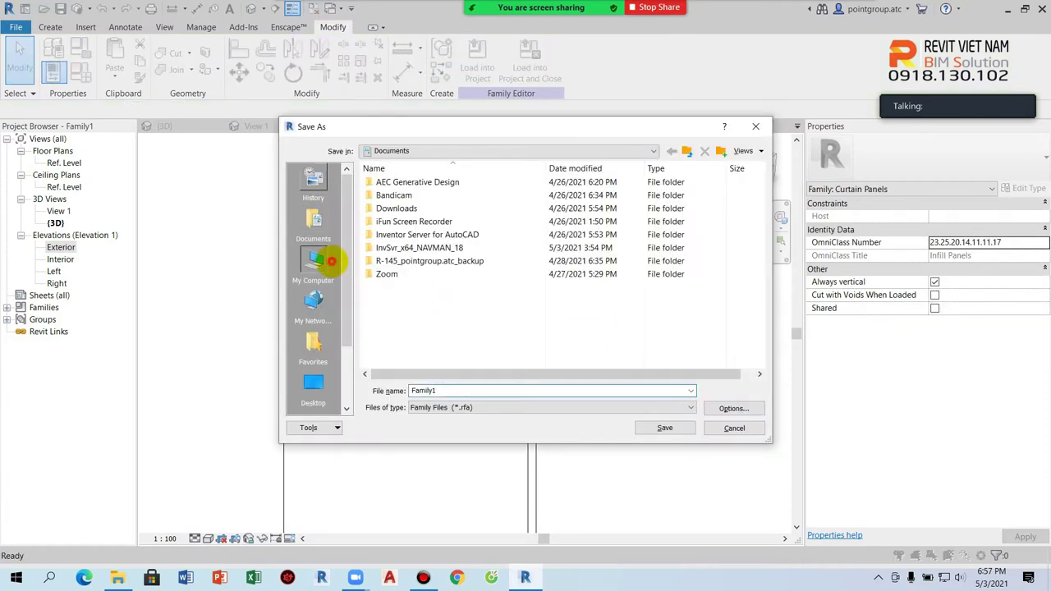
pyautogui.scroll(-2, 450, 318)
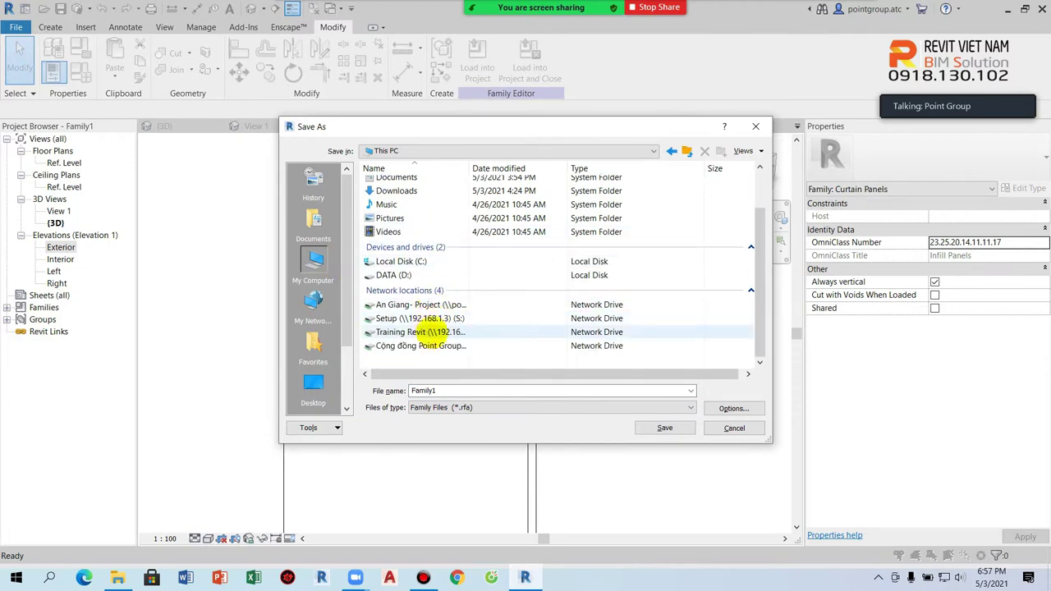
pyautogui.doubleClick(396, 275)
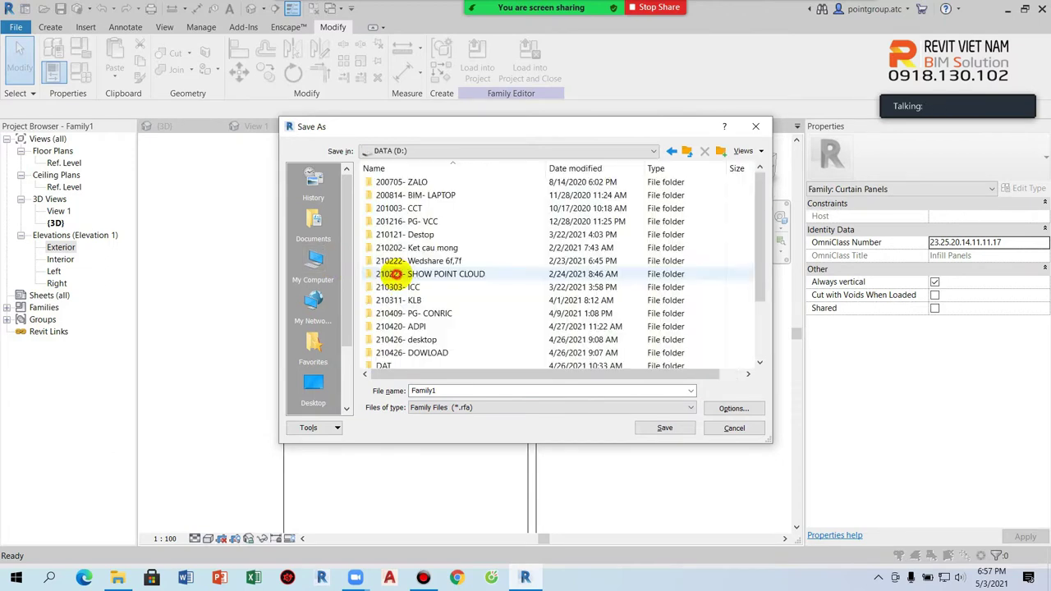
pyautogui.doubleClick(427, 195)
pyautogui.doubleClick(433, 188)
pyautogui.click(405, 195)
pyautogui.doubleClick(405, 195)
pyautogui.scroll(-5, 430, 247)
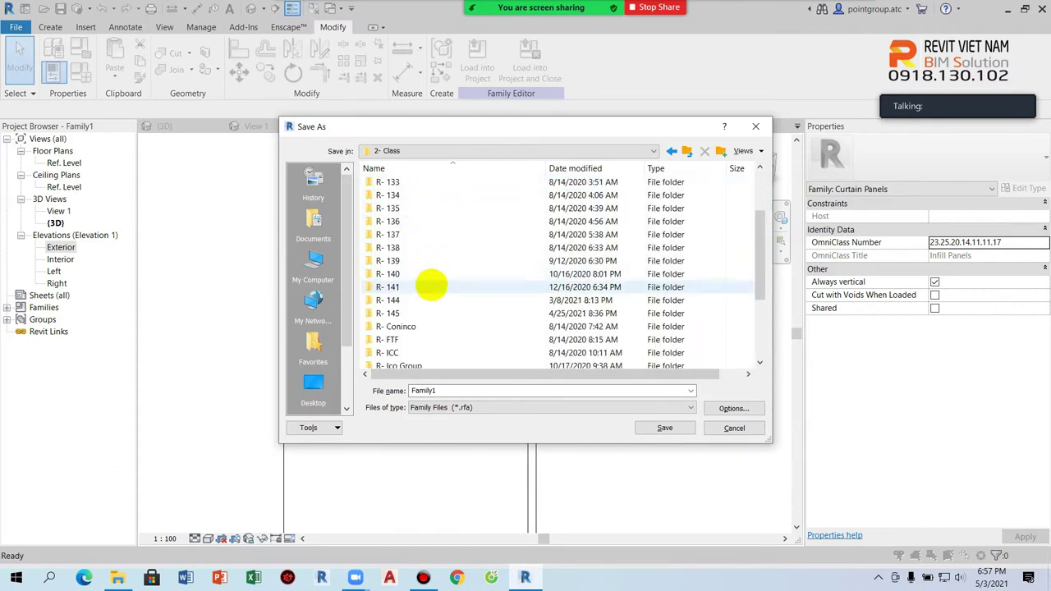
pyautogui.doubleClick(402, 311)
pyautogui.doubleClick(386, 222)
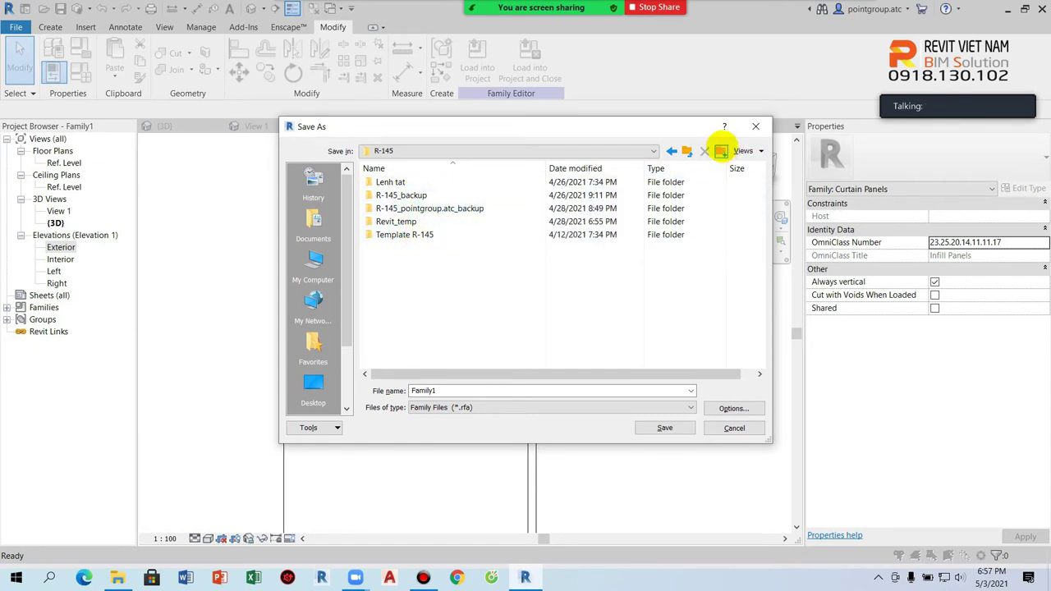
# - Save the family as panel-01 in the Family folder and load it into the project
pyautogui.click(686, 151)
pyautogui.doubleClick(390, 197)
pyautogui.write('panel-01')
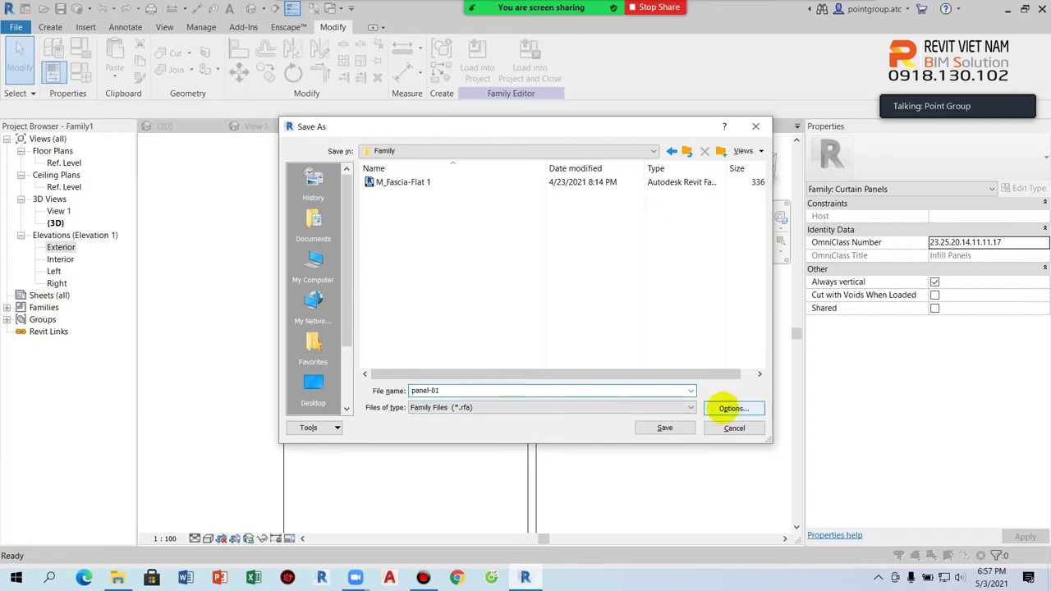
pyautogui.click(665, 428)
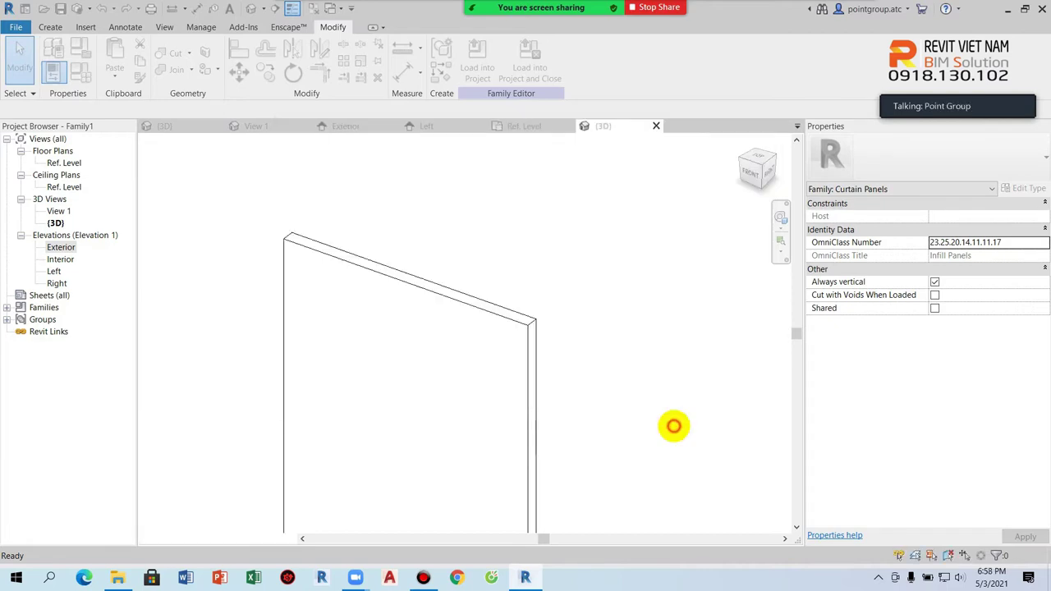
pyautogui.click(476, 59)
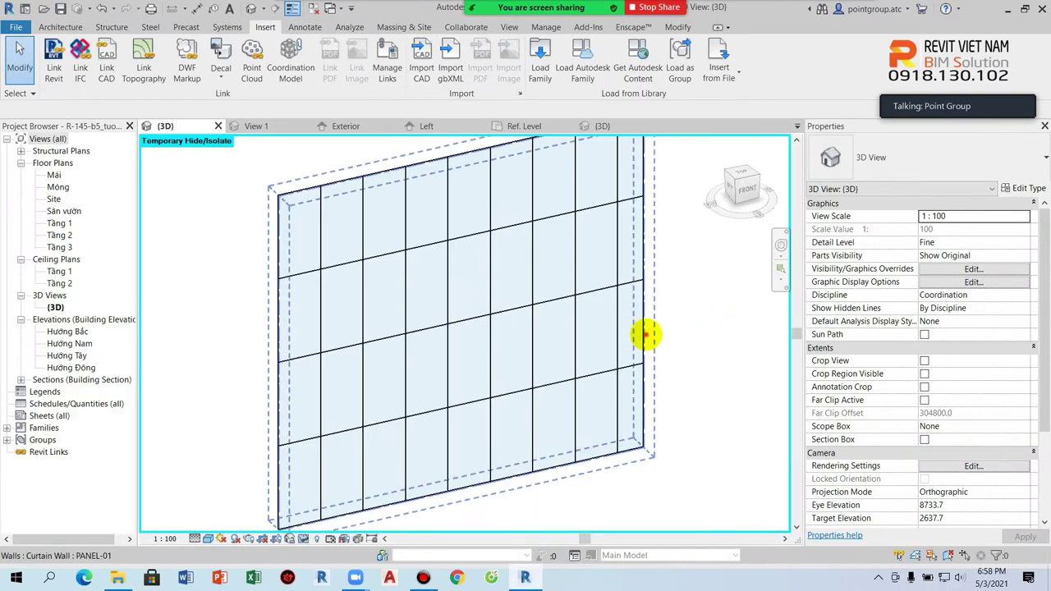
# - Set the curtain wall type's Curtain Panel to panel-01
pyautogui.click(639, 332)
pyautogui.click(1029, 188)
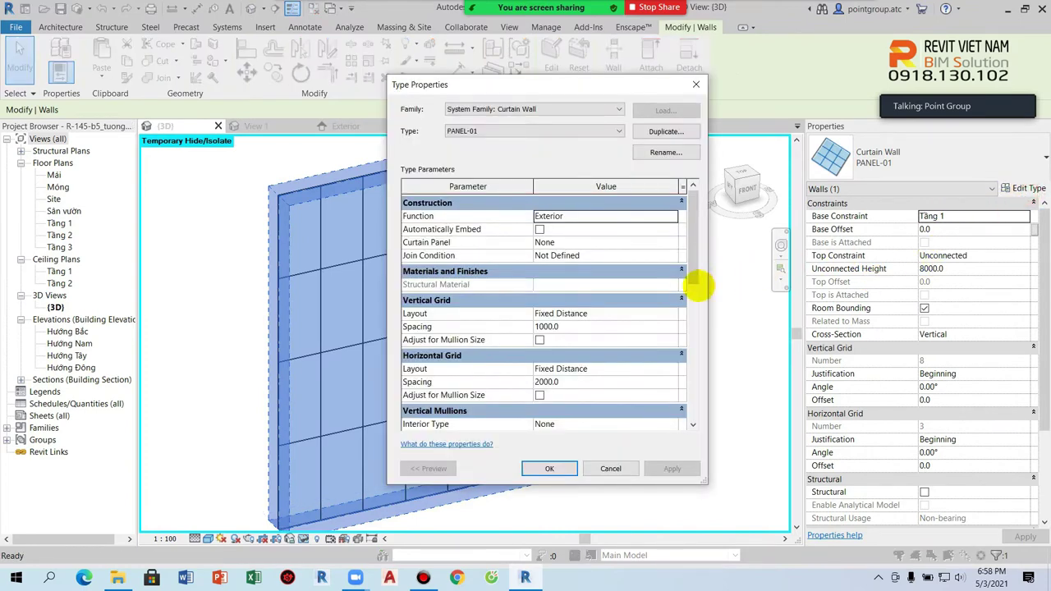
pyautogui.click(622, 243)
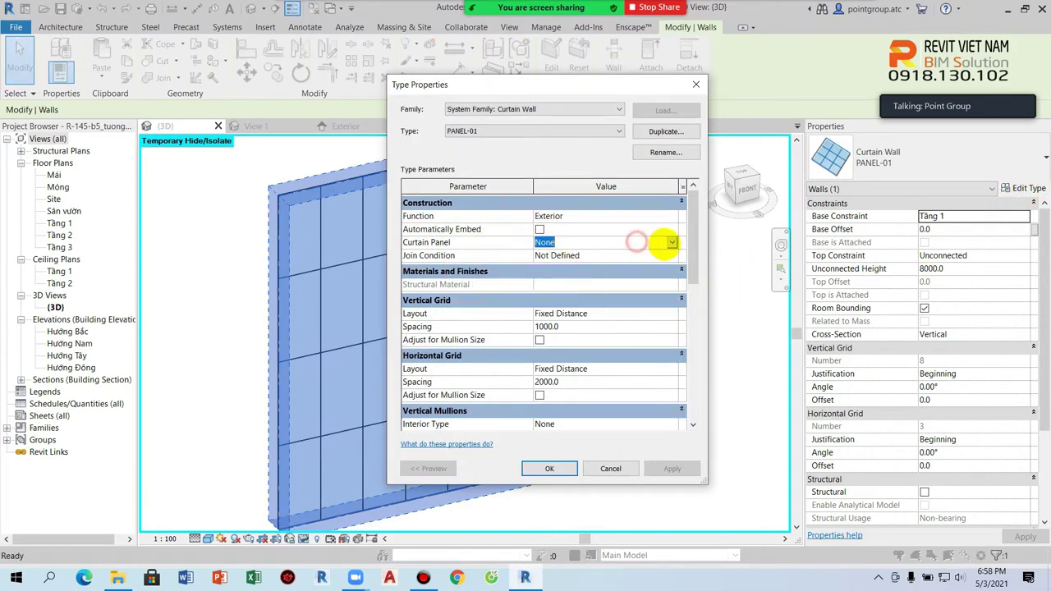
pyautogui.click(670, 243)
pyautogui.scroll(-5, 657, 293)
pyautogui.scroll(-5, 653, 297)
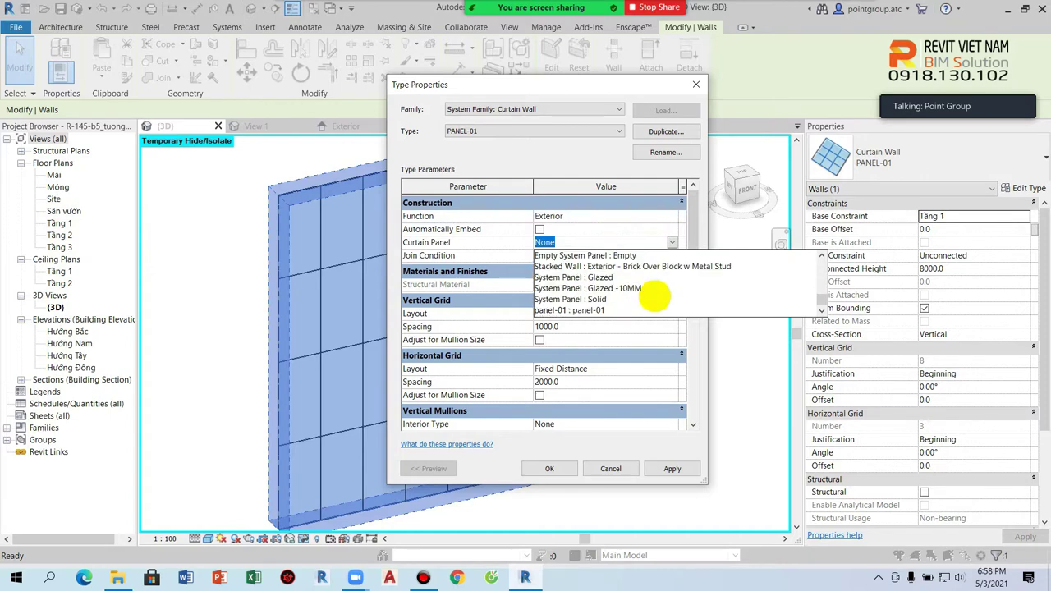
pyautogui.click(627, 309)
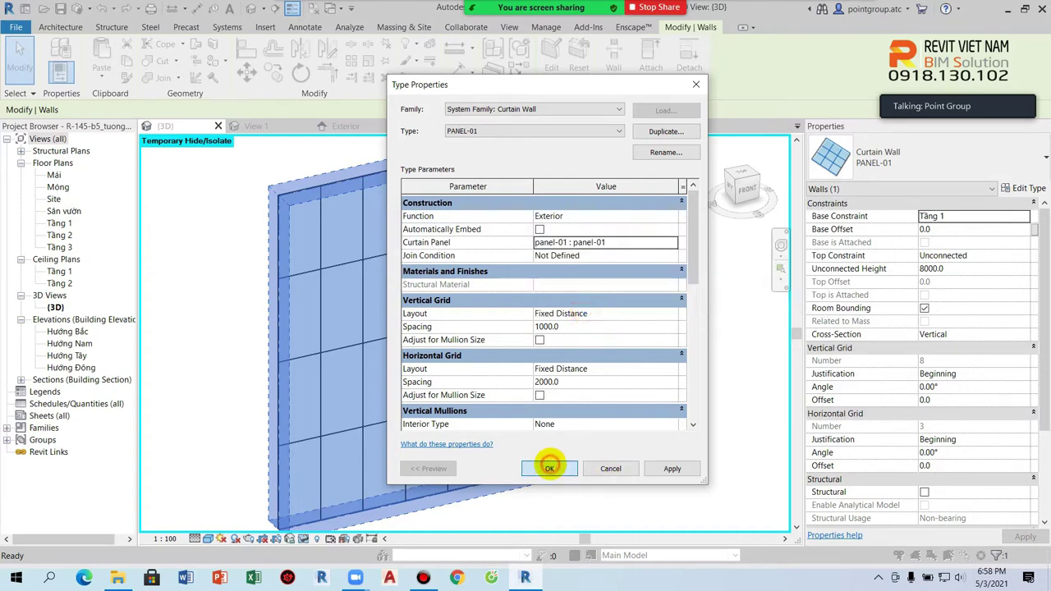
pyautogui.click(549, 468)
# - Deselect the wall and close all inactive views, keeping only the 3D view tabs
pyautogui.click(707, 447)
pyautogui.scroll(5, 612, 263)
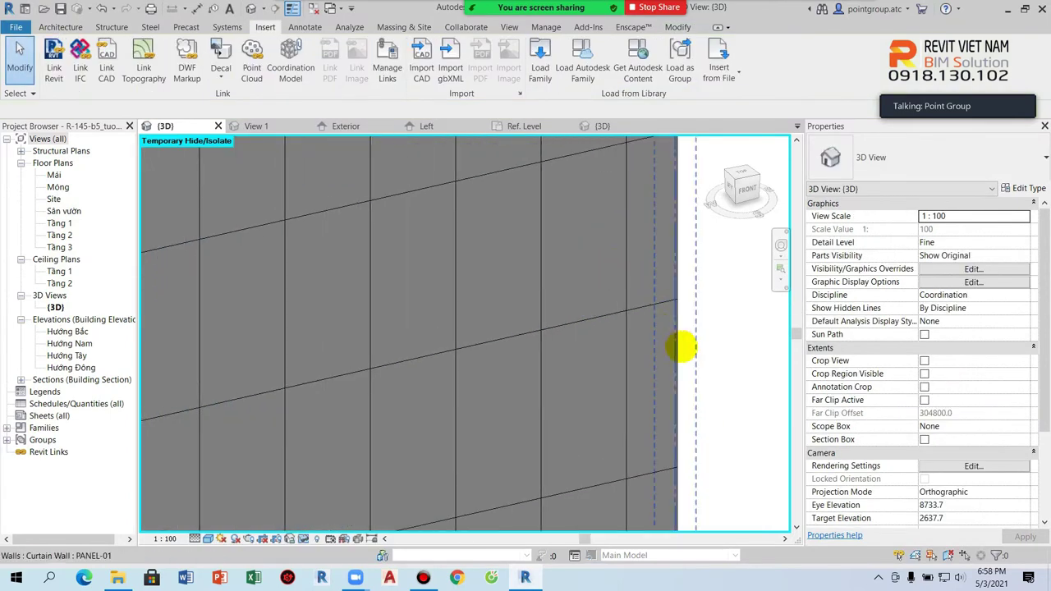
pyautogui.scroll(-4, 662, 351)
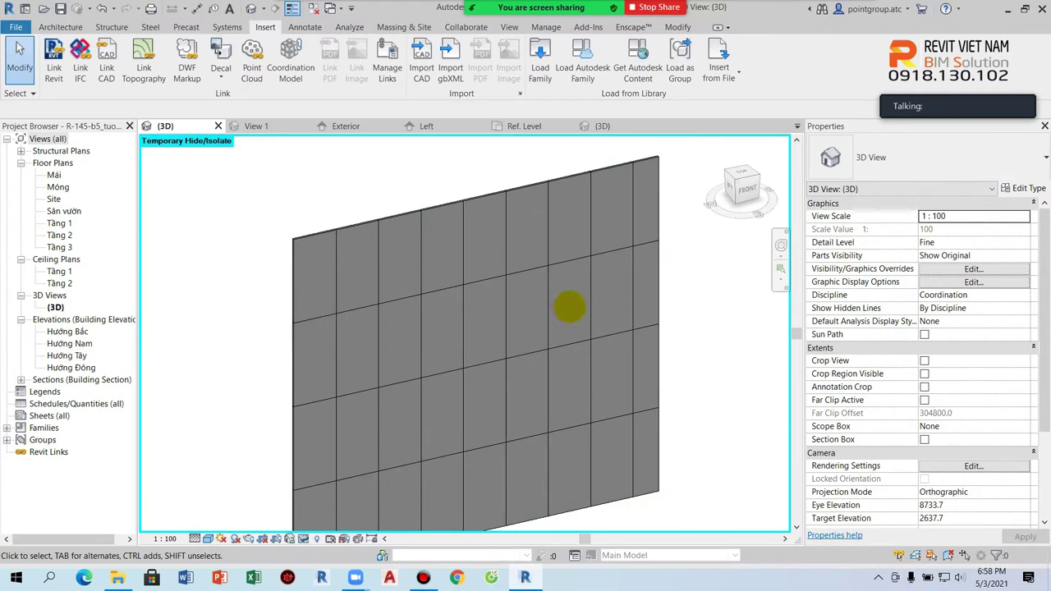
pyautogui.scroll(1, 336, 235)
pyautogui.scroll(3, 270, 219)
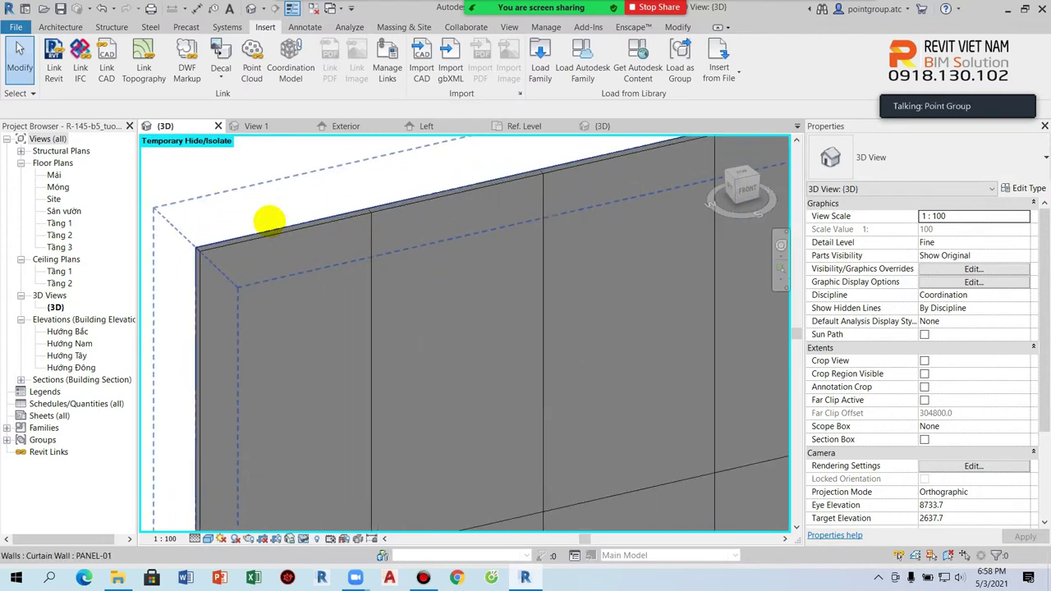
pyautogui.scroll(2, 387, 234)
pyautogui.scroll(2, 458, 194)
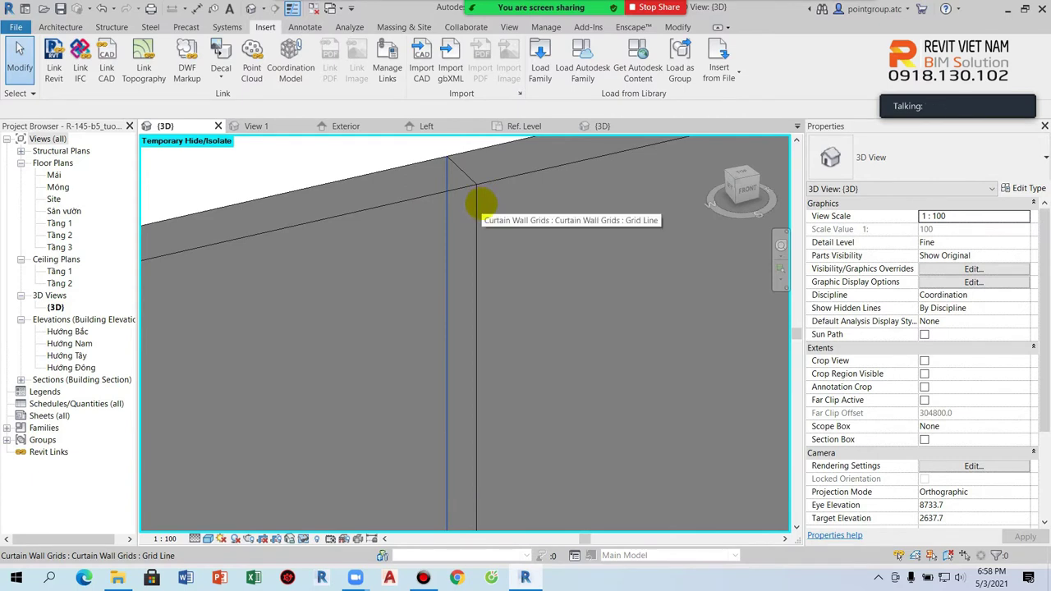
pyautogui.click(312, 9)
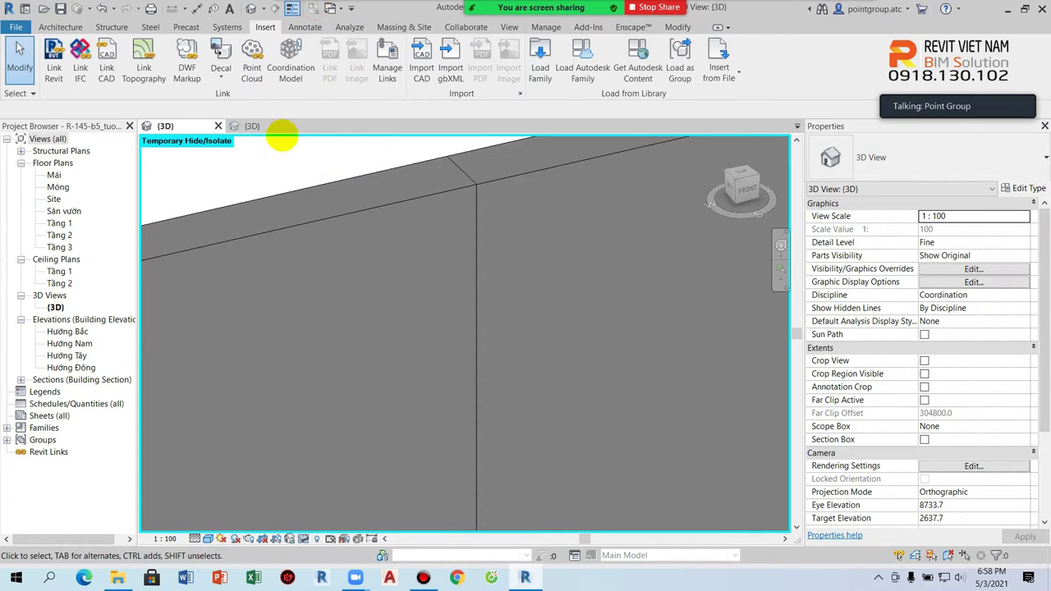
# - Edit the panel extrusion in the Exterior elevation and set up Offset with Copy turned off
pyautogui.click(255, 126)
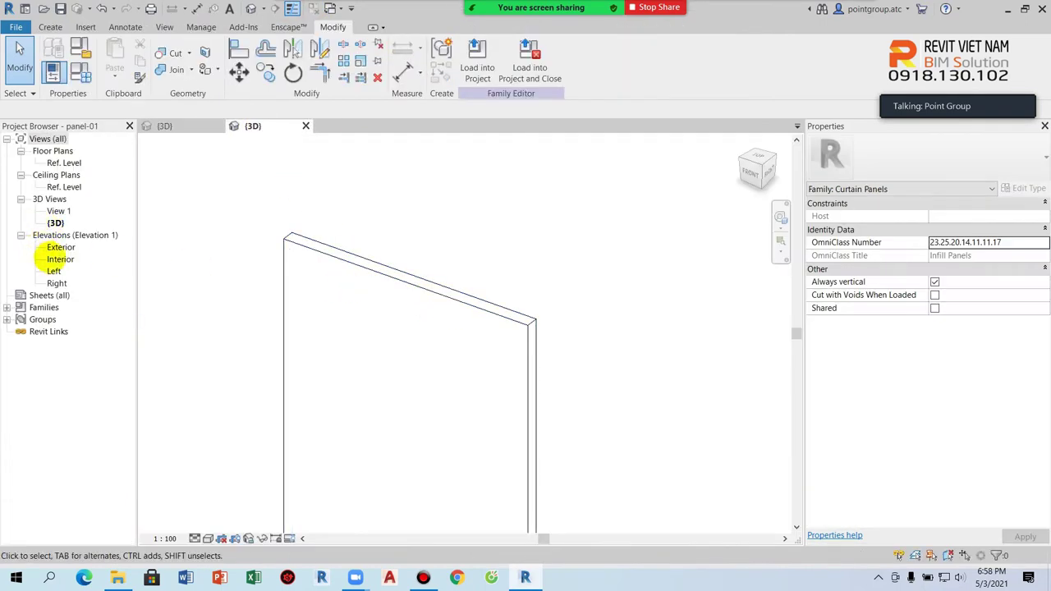
pyautogui.doubleClick(57, 248)
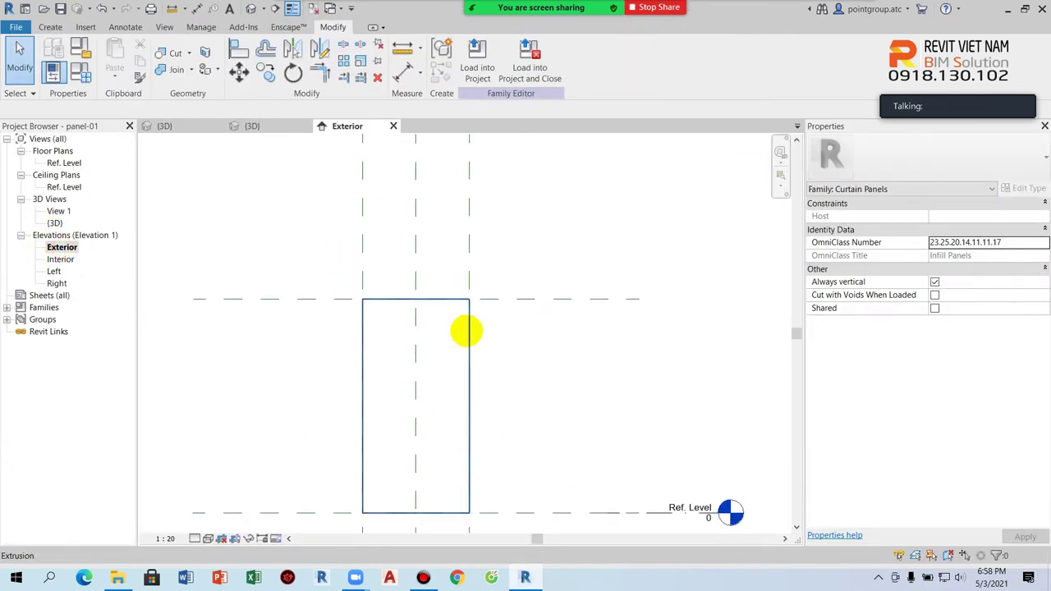
pyautogui.doubleClick(468, 331)
pyautogui.scroll(2, 423, 306)
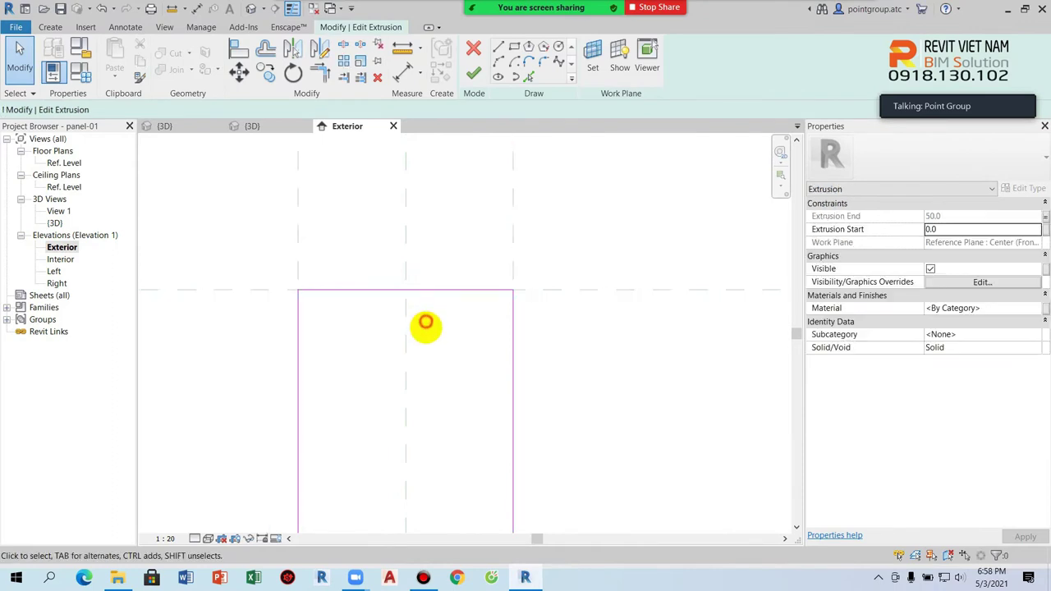
pyautogui.press('o')
pyautogui.press('f')
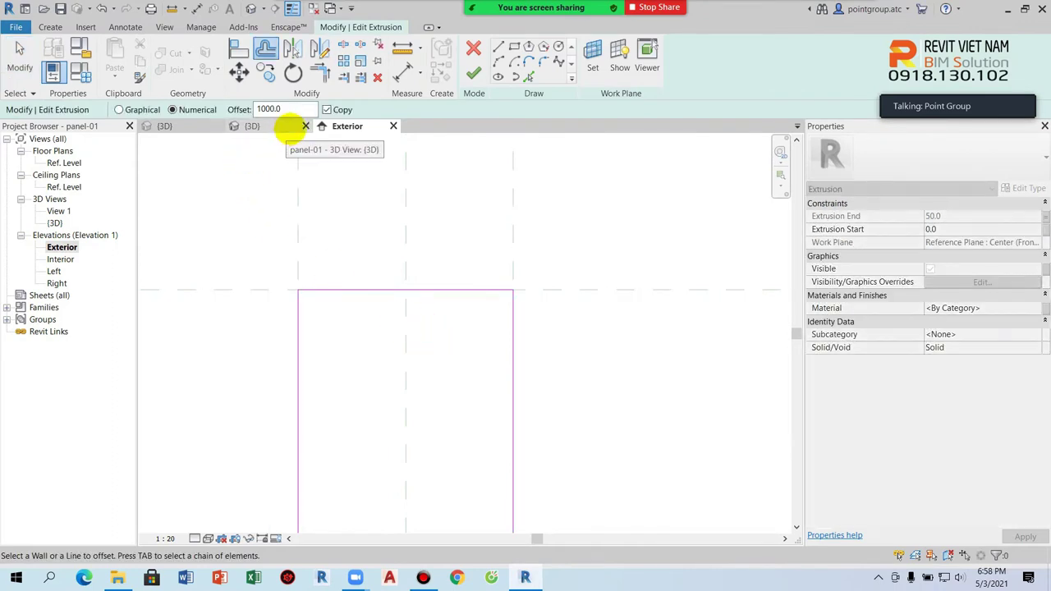
pyautogui.click(326, 109)
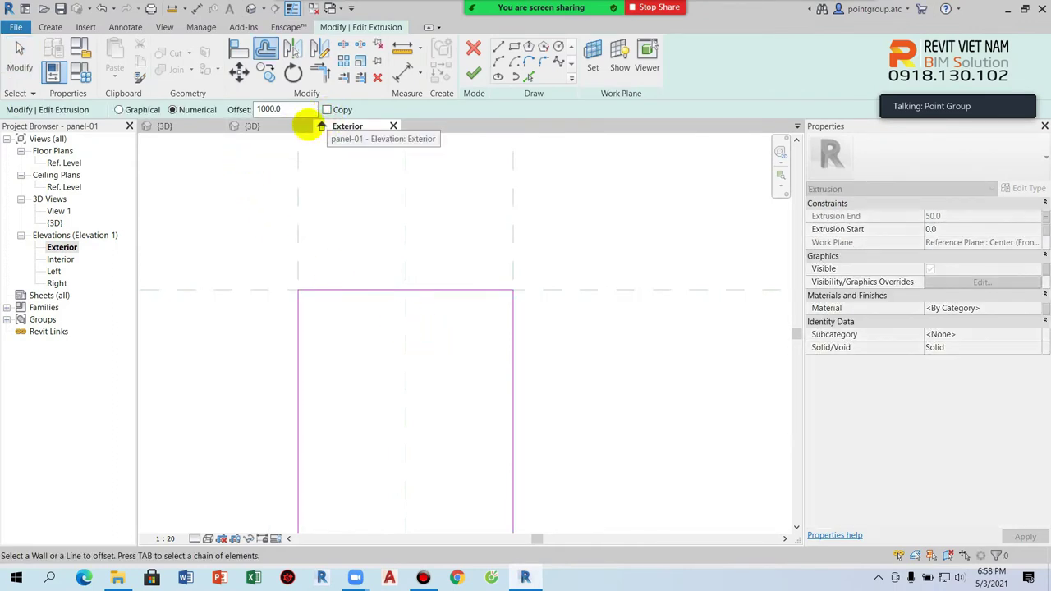
pyautogui.doubleClick(293, 109)
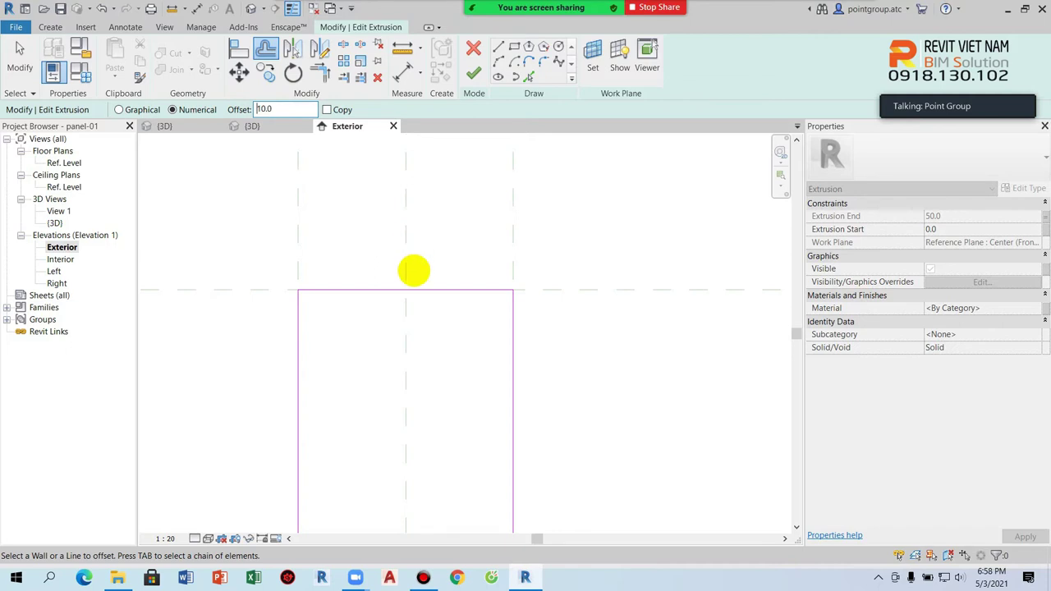
# - Inset the top, right, bottom and left profile edges by 10, removing blocking constraints
pyautogui.click(406, 292)
pyautogui.click(858, 545)
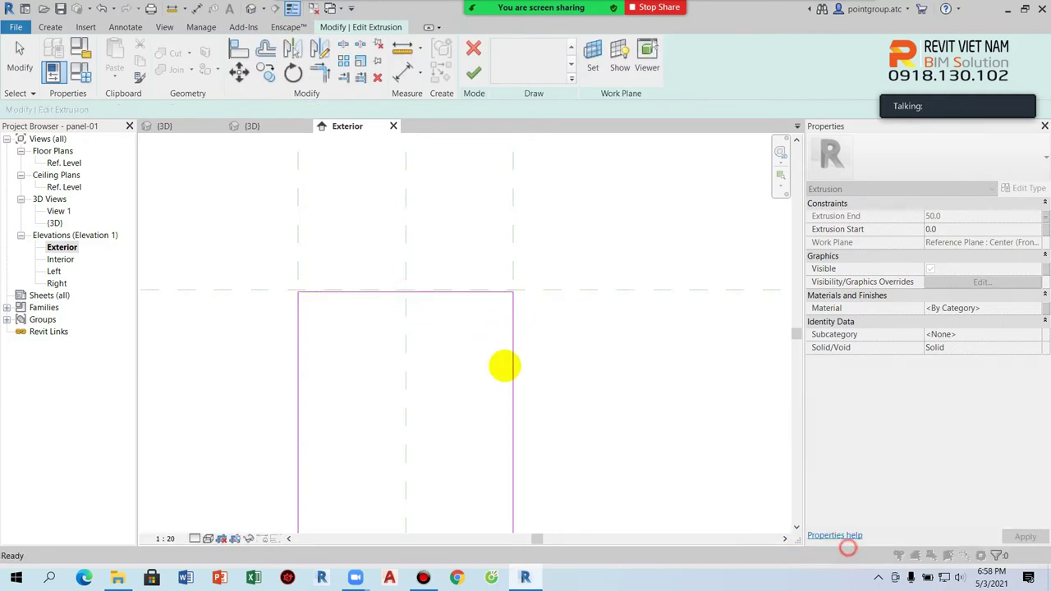
pyautogui.click(511, 337)
pyautogui.click(846, 545)
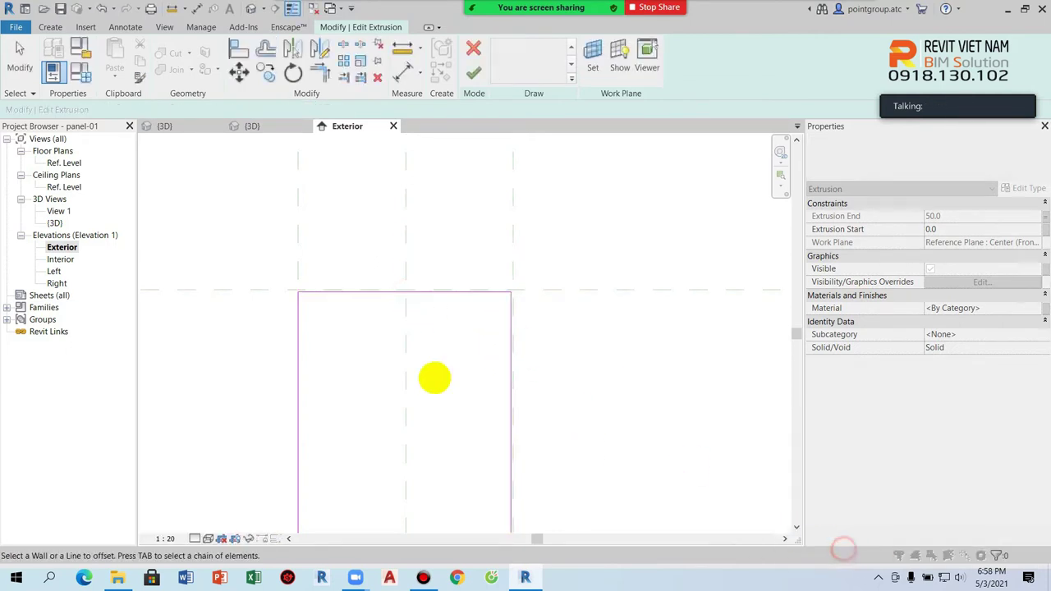
pyautogui.click(418, 523)
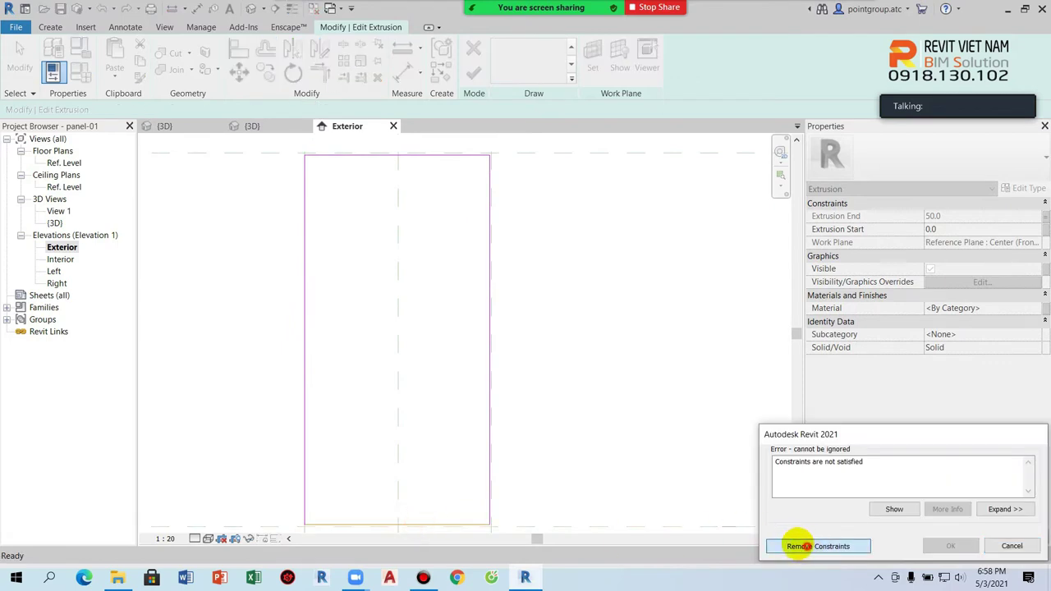
pyautogui.click(830, 546)
pyautogui.click(309, 341)
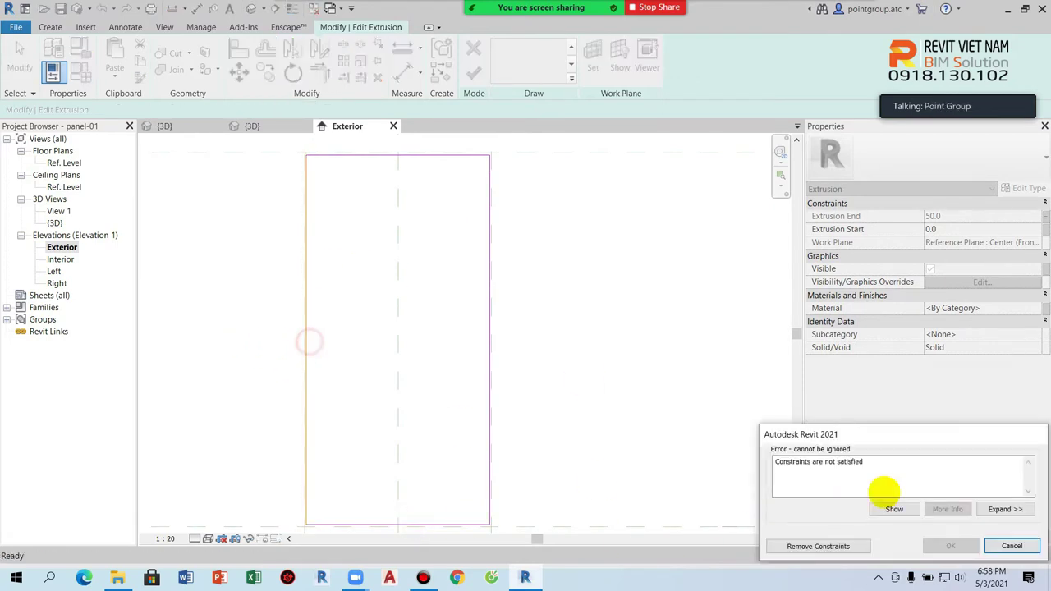
pyautogui.click(830, 546)
# - Finish the sketch, reload panel-01 overwriting the old version, and inspect the gapped panels
pyautogui.click(474, 74)
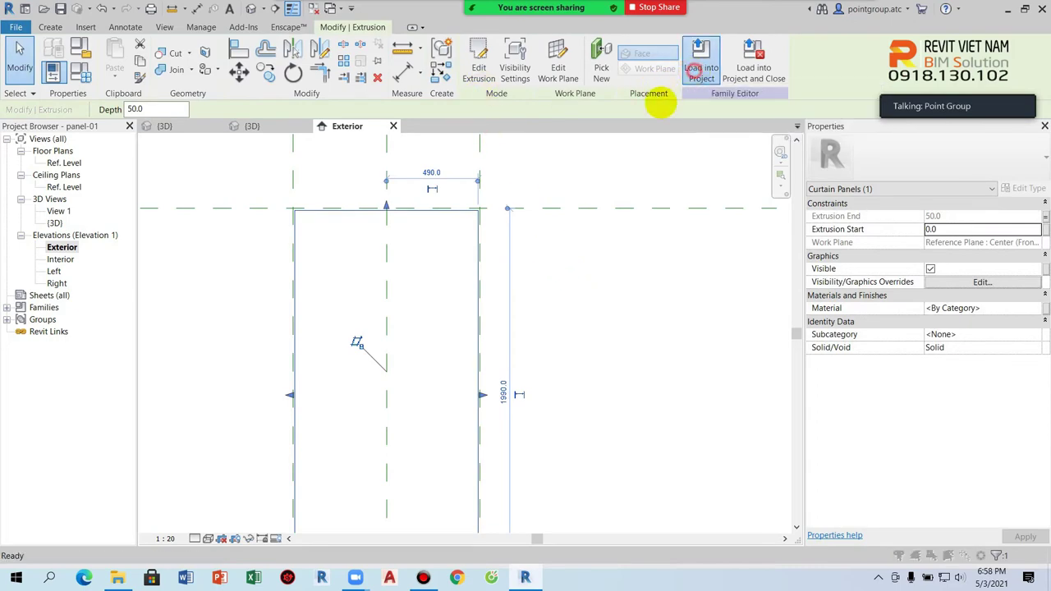
pyautogui.click(701, 70)
pyautogui.click(446, 249)
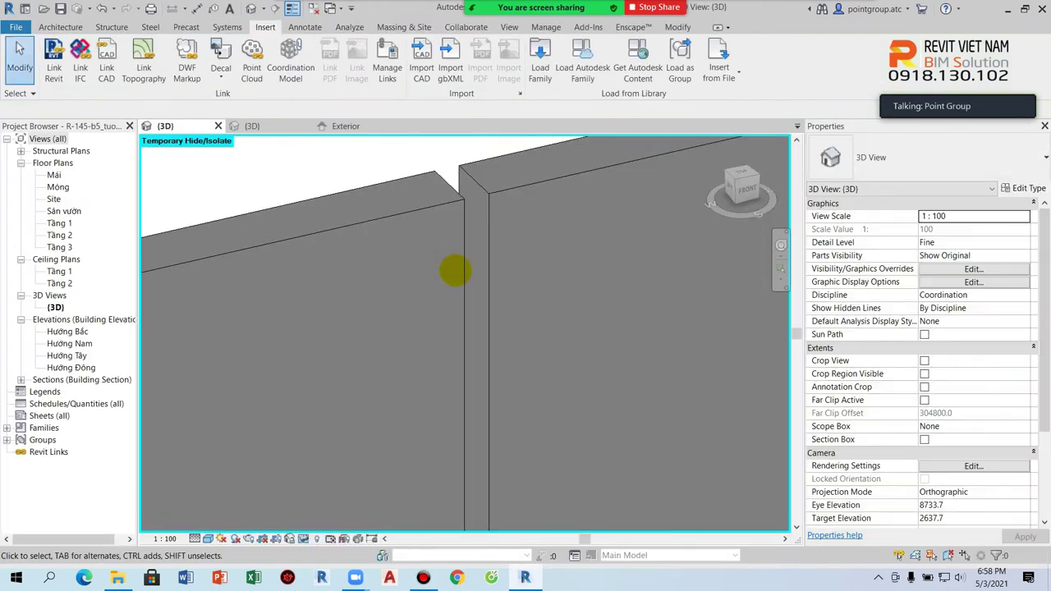
pyautogui.scroll(-3, 484, 242)
pyautogui.scroll(4, 418, 285)
pyautogui.scroll(-1, 362, 233)
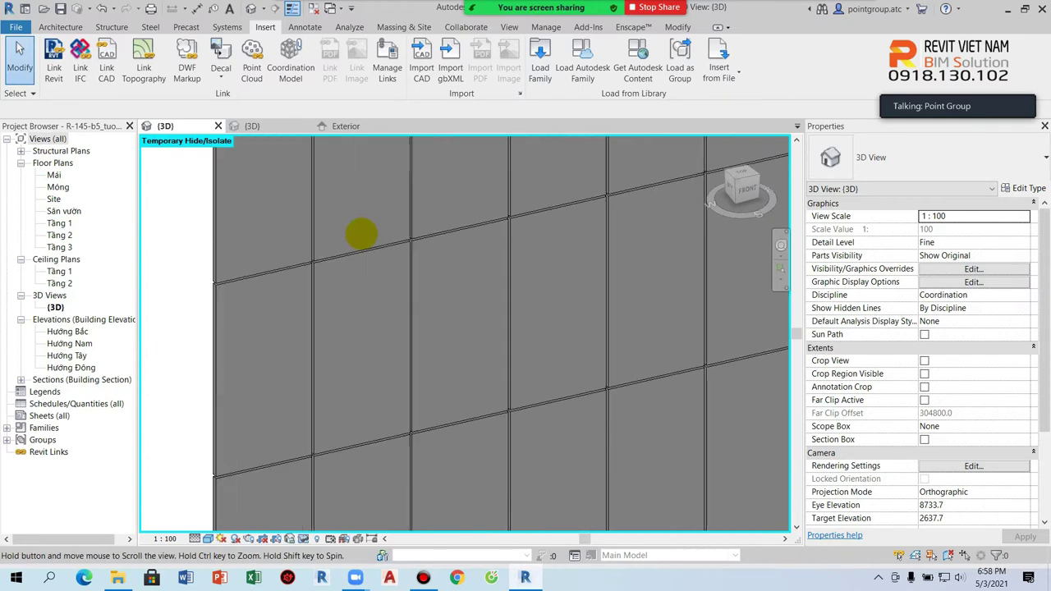
pyautogui.scroll(2, 399, 441)
pyautogui.scroll(2, 356, 500)
pyautogui.scroll(2, 348, 234)
pyautogui.scroll(2, 314, 320)
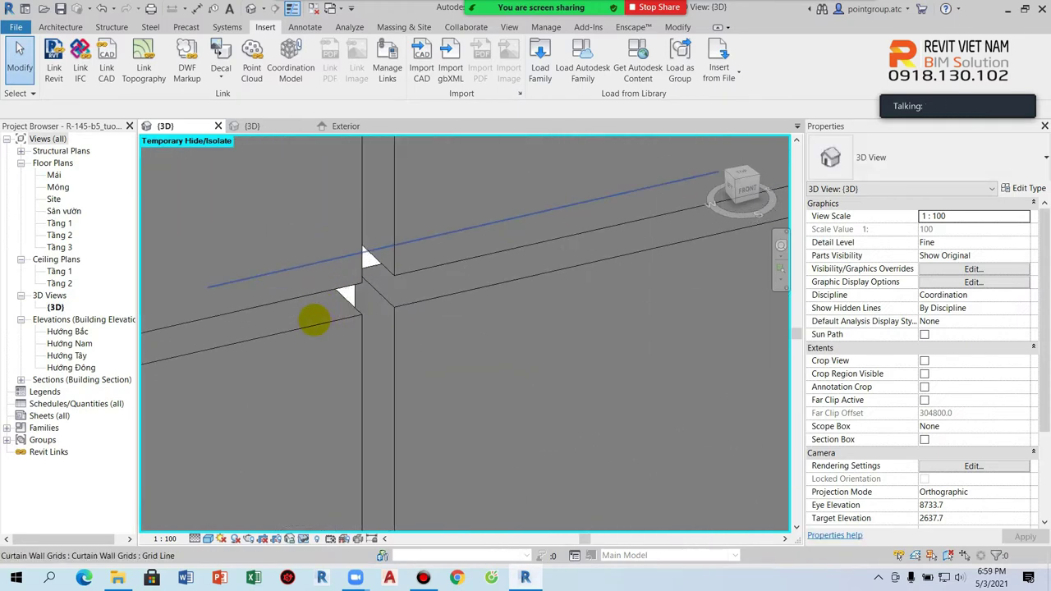
pyautogui.moveTo(329, 328)
pyautogui.keyDown('shift'); pyautogui.mouseDown(button='middle')
pyautogui.moveTo(323, 321)
pyautogui.moveTo(305, 363)
pyautogui.moveTo(501, 360)
pyautogui.moveTo(594, 321)
pyautogui.moveTo(481, 312)
pyautogui.moveTo(444, 320)
pyautogui.mouseUp(button='middle'); pyautogui.keyUp('shift')
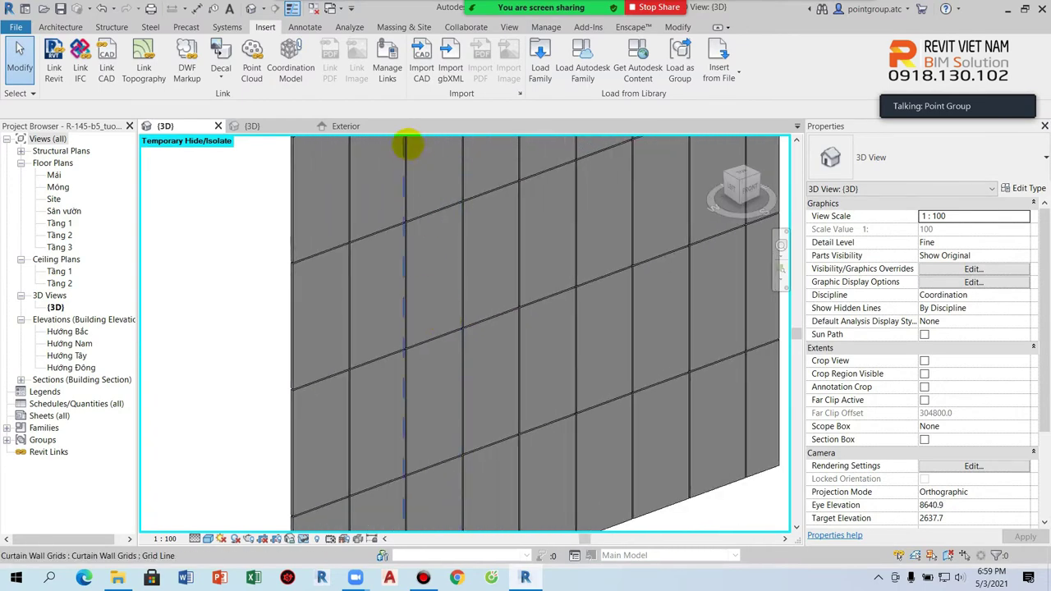
pyautogui.click(358, 126)
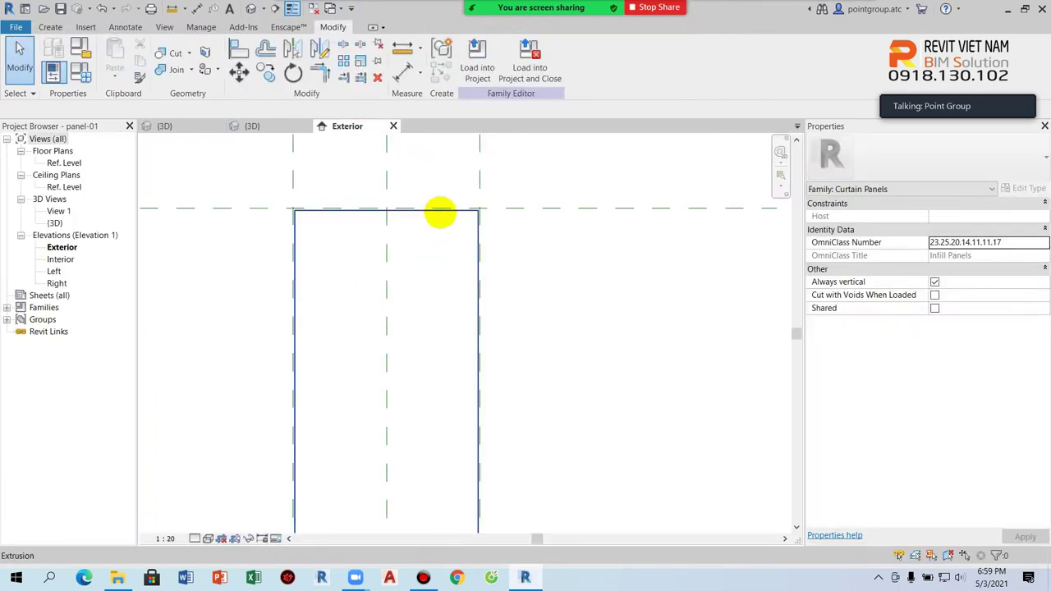
# - Edit the panel extrusion again and sketch the first circular holes near the top
pyautogui.doubleClick(437, 214)
pyautogui.click(559, 47)
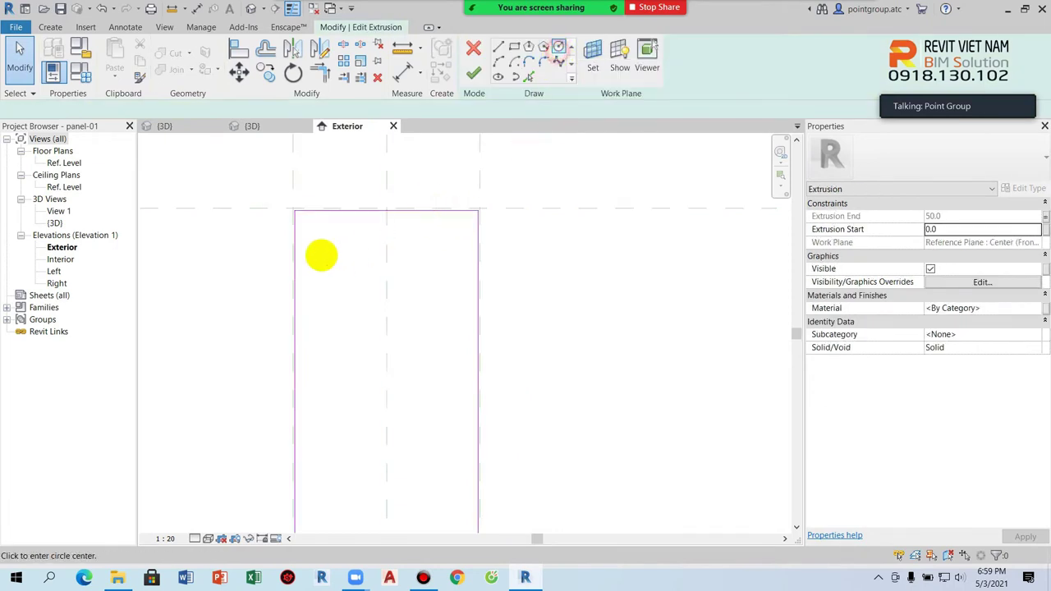
pyautogui.scroll(2, 324, 250)
pyautogui.click(335, 244)
pyautogui.click(328, 208)
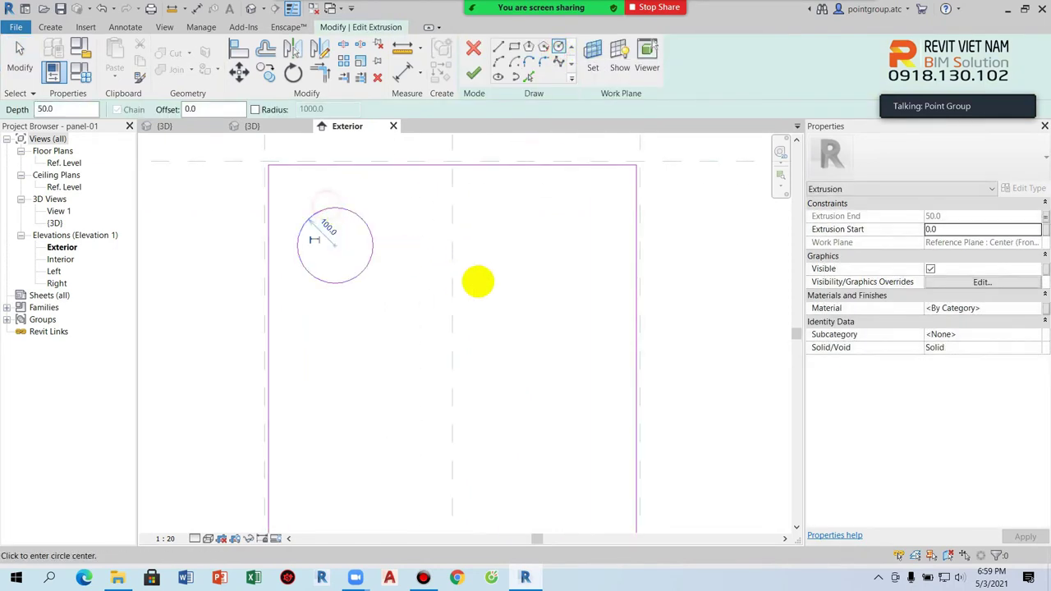
pyautogui.click(479, 282)
pyautogui.click(479, 214)
pyautogui.moveTo(567, 395); pyautogui.dragTo(539, 314, button='middle')
pyautogui.click(542, 327)
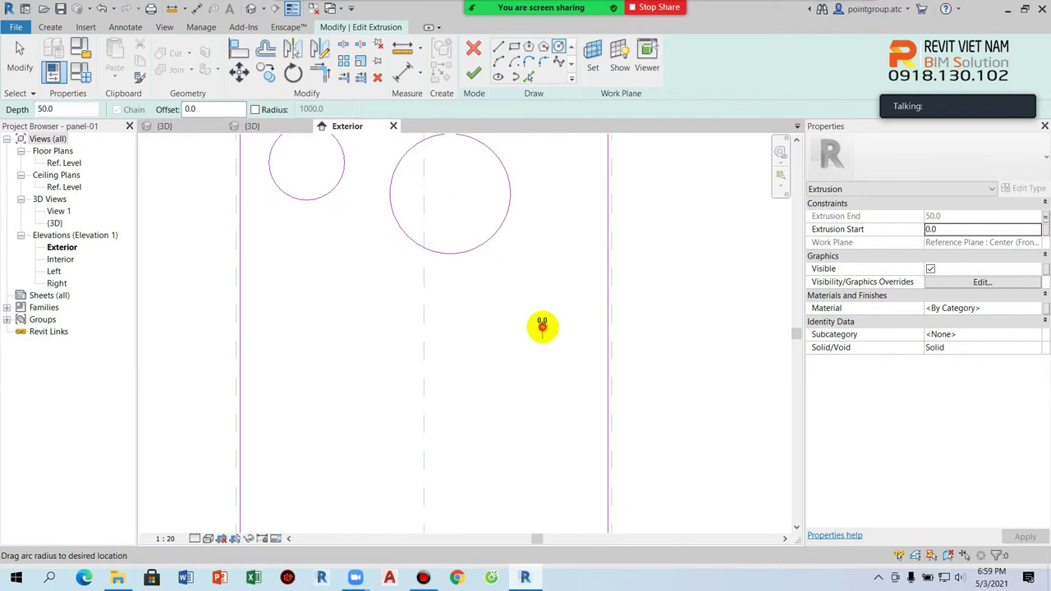
pyautogui.click(542, 269)
pyautogui.click(416, 325)
pyautogui.click(415, 294)
pyautogui.click(327, 291)
pyautogui.scroll(-1, 377, 413)
pyautogui.moveTo(377, 413); pyautogui.dragTo(319, 287, button='middle')
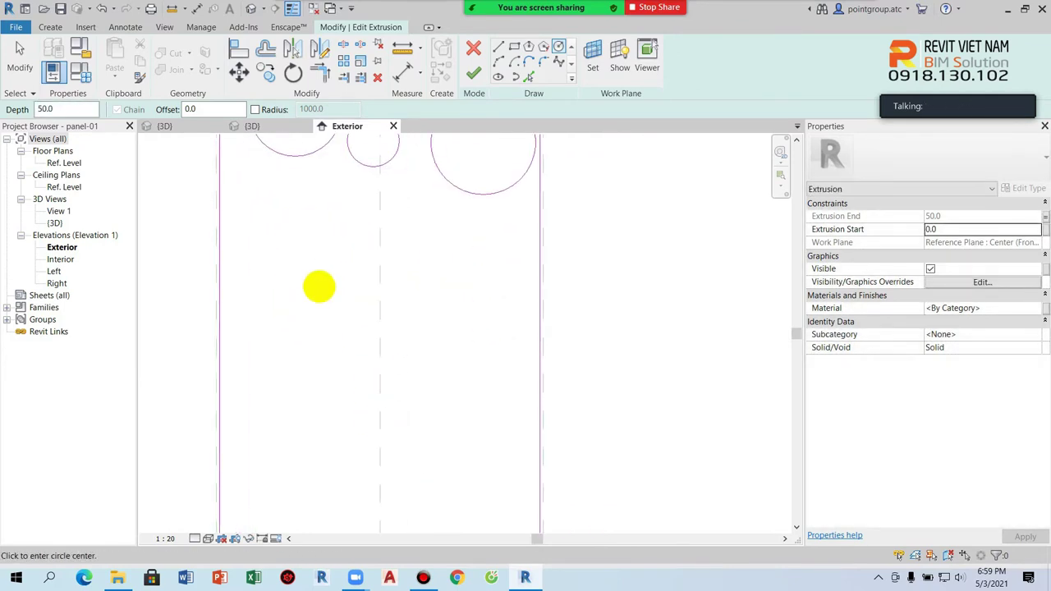
pyautogui.click(317, 286)
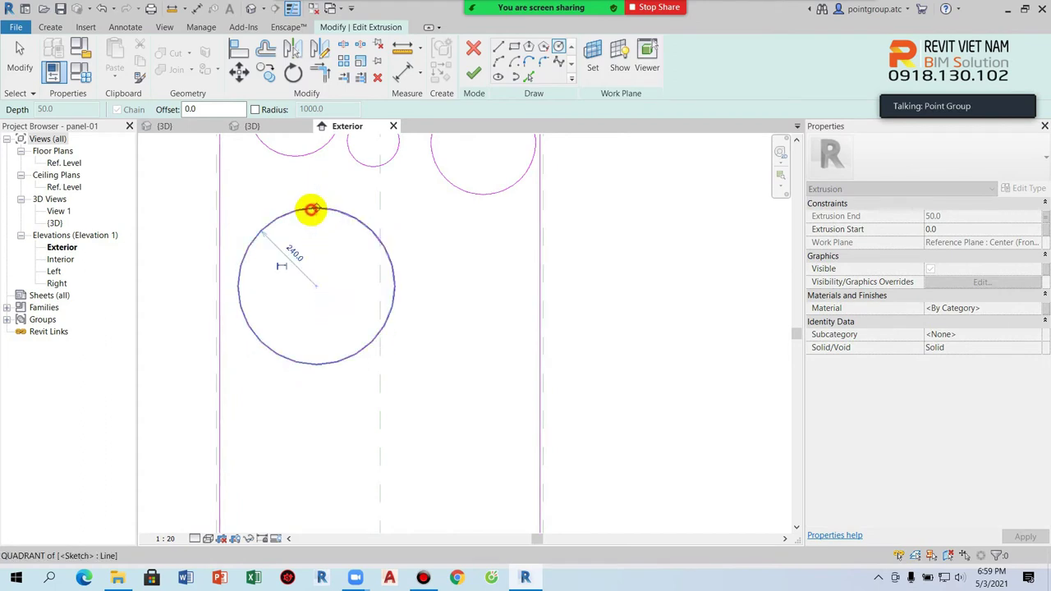
pyautogui.click(344, 210)
# - Sketch more circles of varied sizes across the middle and bottom of the panel
pyautogui.scroll(2, 375, 194)
pyautogui.click(514, 306)
pyautogui.click(500, 227)
pyautogui.scroll(-2, 500, 228)
pyautogui.moveTo(481, 206); pyautogui.dragTo(473, 187, button='middle')
pyautogui.click(486, 326)
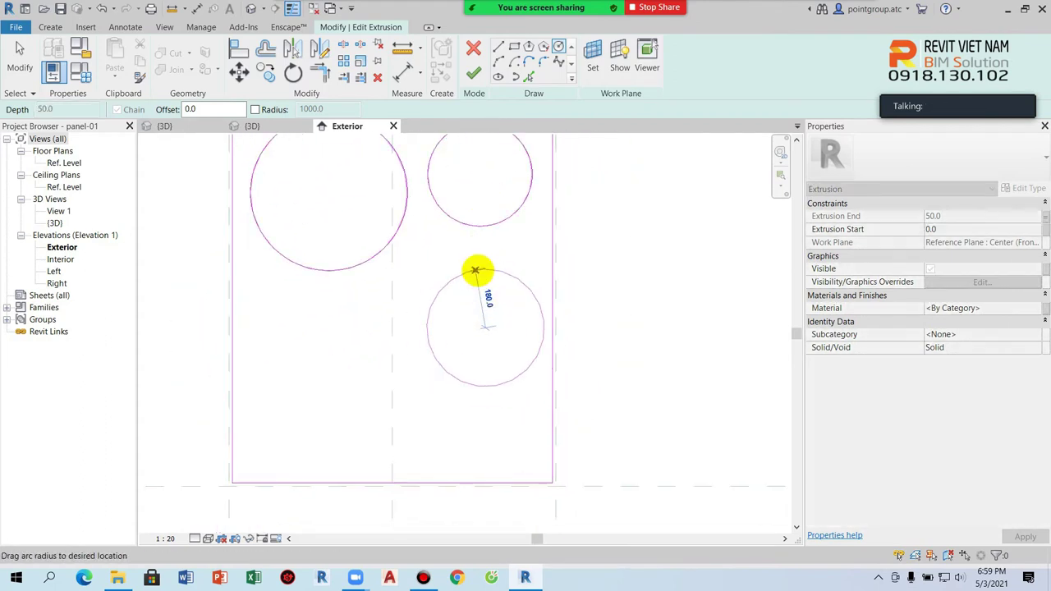
pyautogui.click(479, 271)
pyautogui.click(348, 328)
pyautogui.click(358, 298)
pyautogui.click(411, 425)
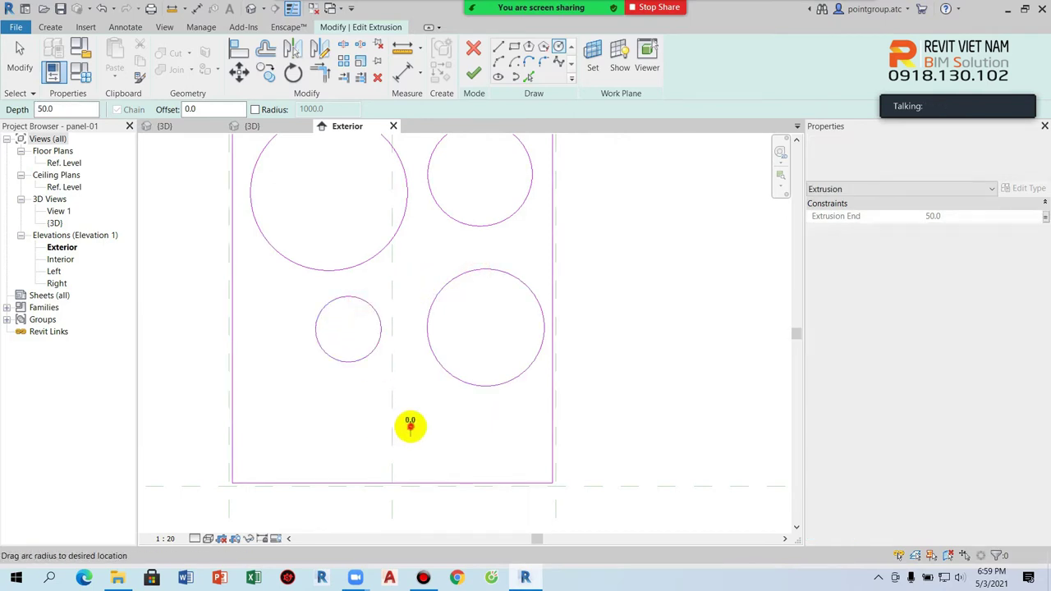
pyautogui.click(411, 386)
pyautogui.click(290, 433)
pyautogui.click(289, 387)
pyautogui.click(496, 439)
pyautogui.moveTo(493, 415); pyautogui.dragTo(496, 429, button='middle')
pyautogui.moveTo(465, 290); pyautogui.dragTo(530, 347, button='middle')
pyautogui.click(525, 316)
# - Finish the perforated profile and load panel-01 into the project
pyautogui.scroll(-3, 525, 292)
pyautogui.press('Escape')
pyautogui.scroll(-2, 485, 247)
pyautogui.click(465, 78)
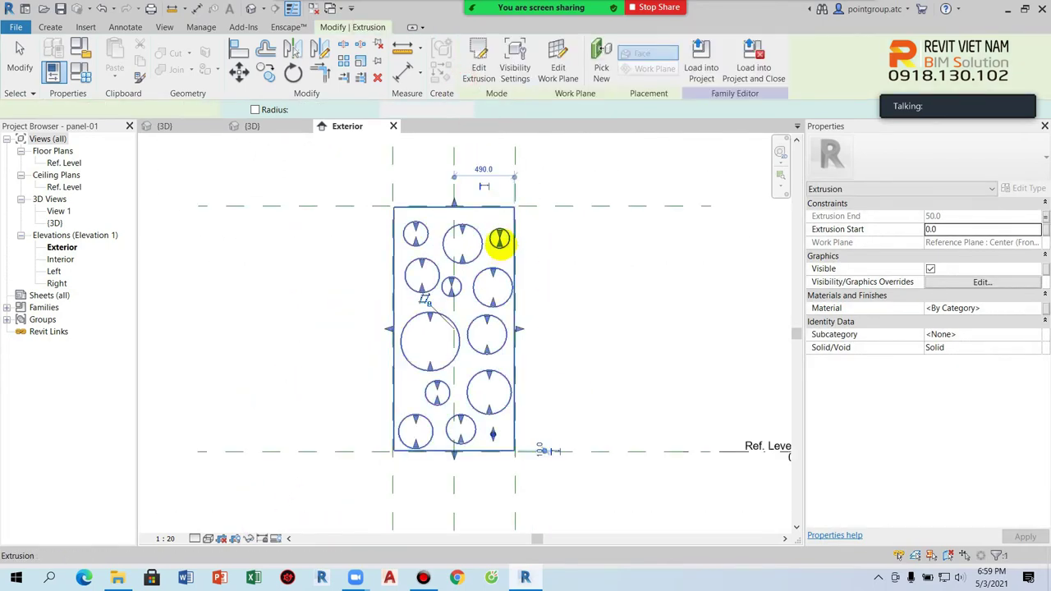
pyautogui.click(699, 69)
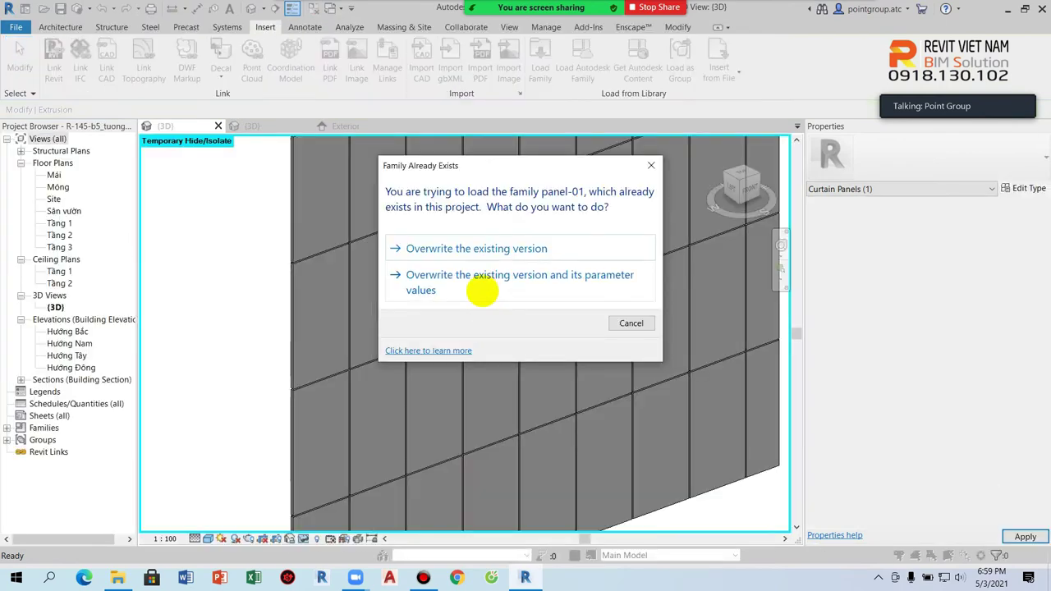
# - Overwrite panel-01, delete the conflicting type, replace the panels, and orbit to view the perforations
pyautogui.click(478, 246)
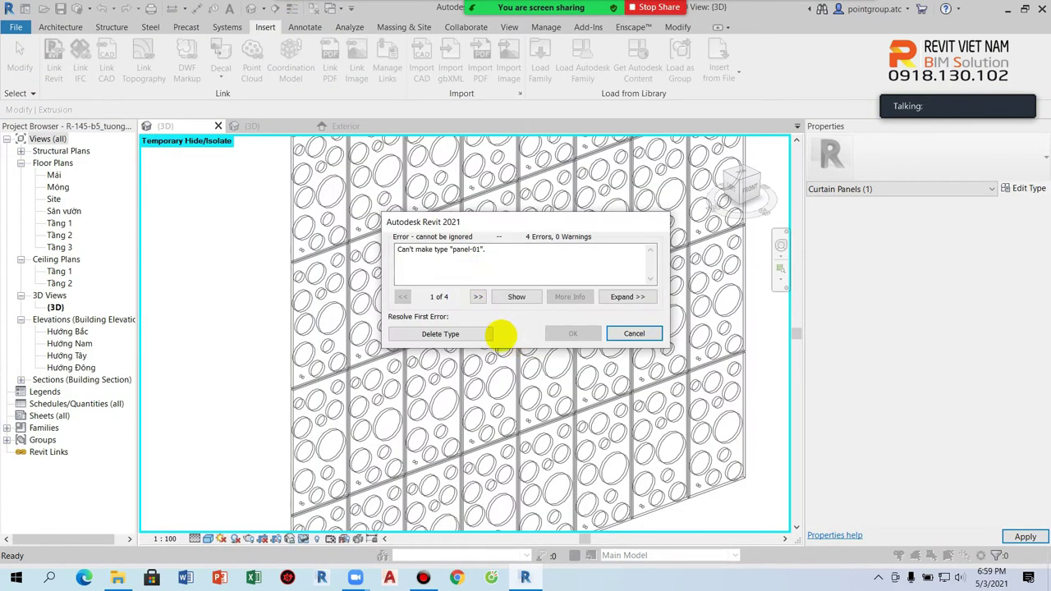
pyautogui.click(469, 333)
pyautogui.click(445, 333)
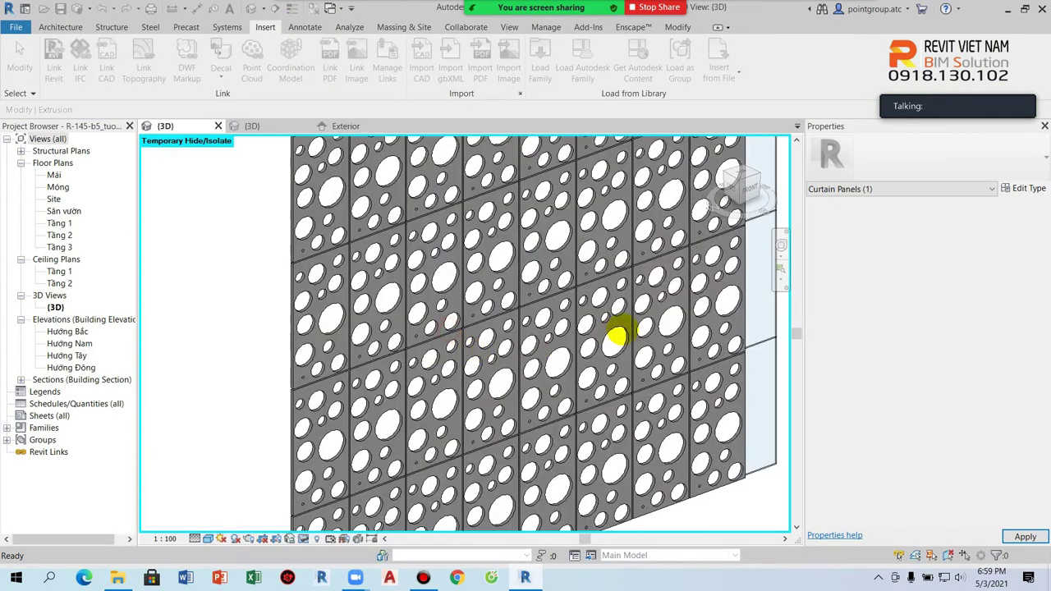
pyautogui.scroll(3, 406, 392)
pyautogui.scroll(2, 514, 317)
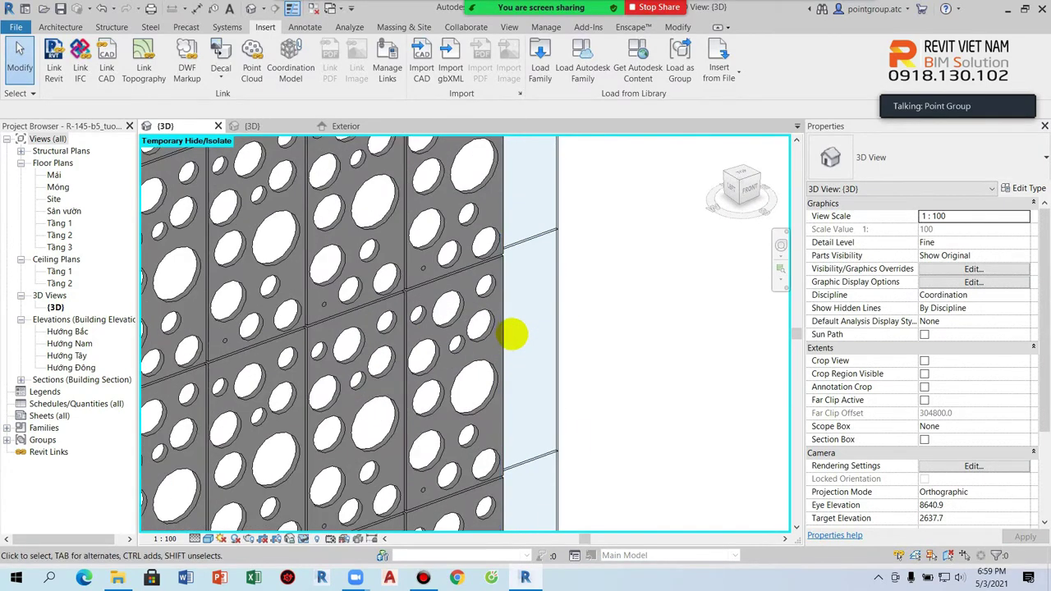
pyautogui.scroll(2, 493, 303)
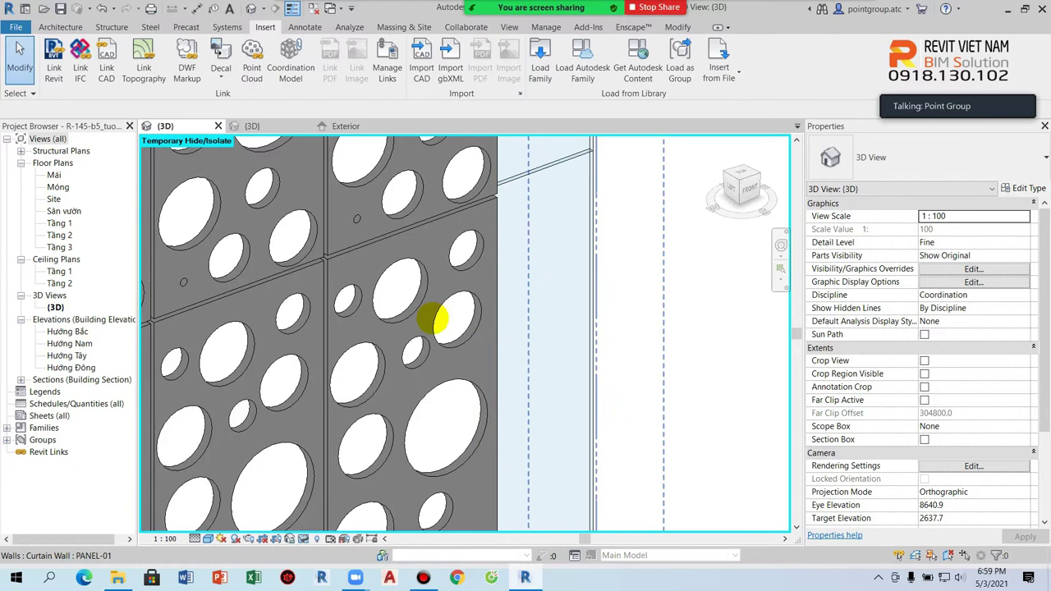
pyautogui.scroll(-1, 441, 312)
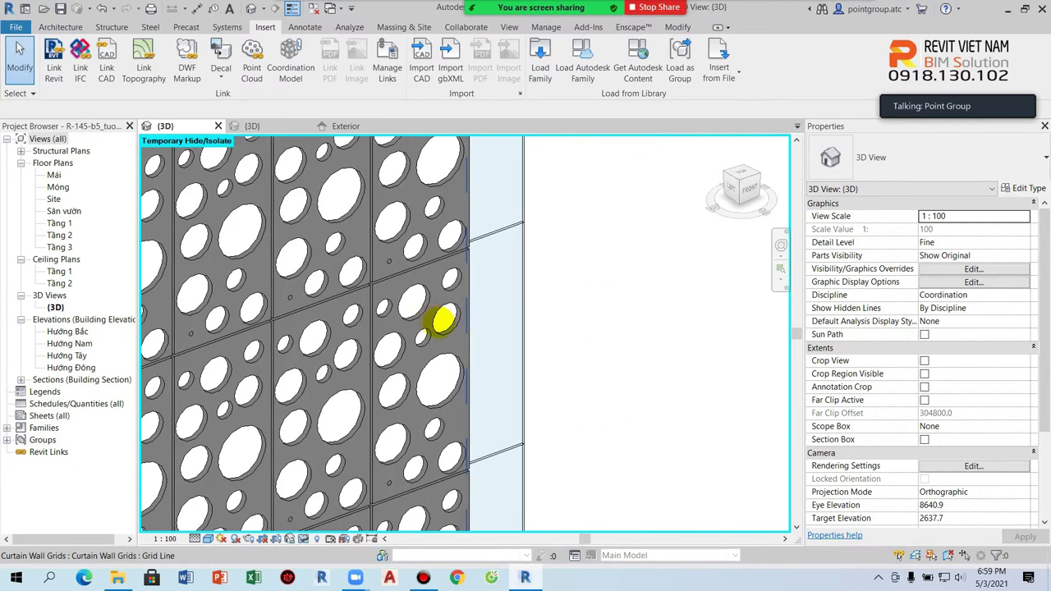
pyautogui.scroll(-1, 499, 246)
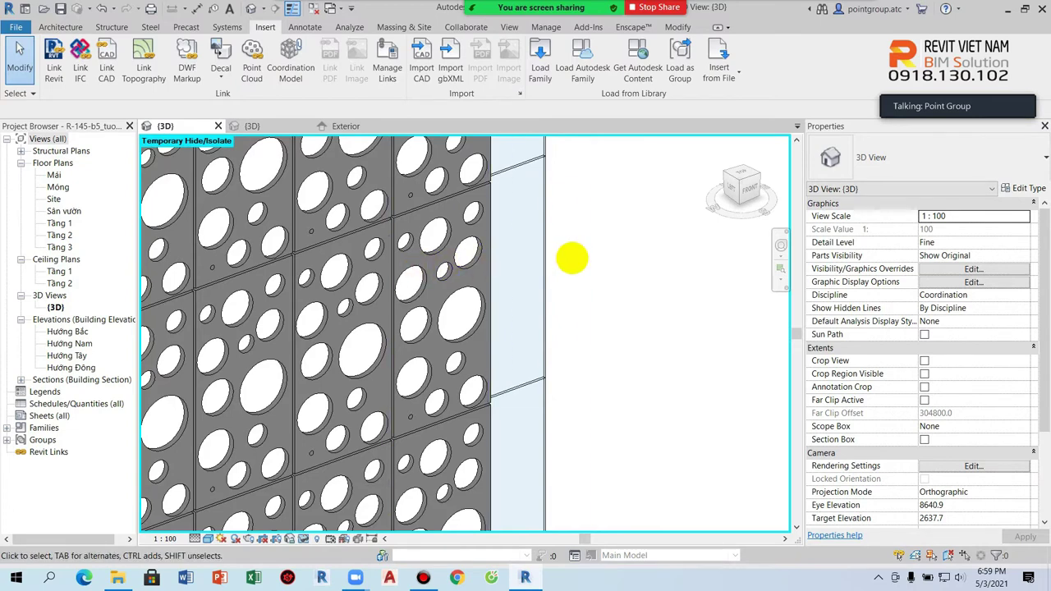
pyautogui.keyDown('shift'); pyautogui.moveTo(572, 258); pyautogui.dragTo(387, 332, button='middle'); pyautogui.keyUp('shift')
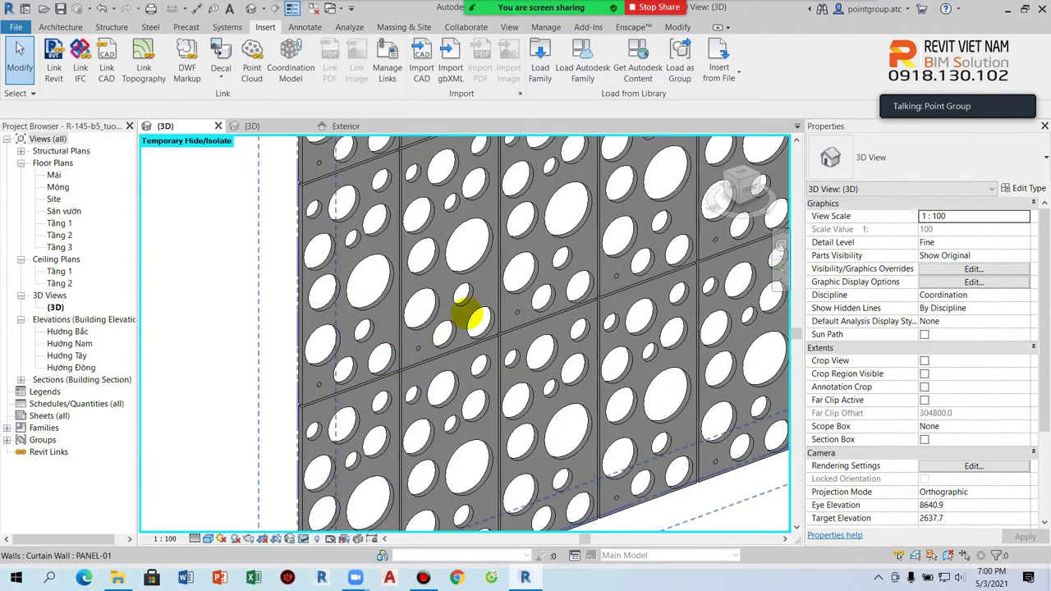
pyautogui.press('Tab')
# - Select a single curtain panel and open its type properties
pyautogui.click(469, 313)
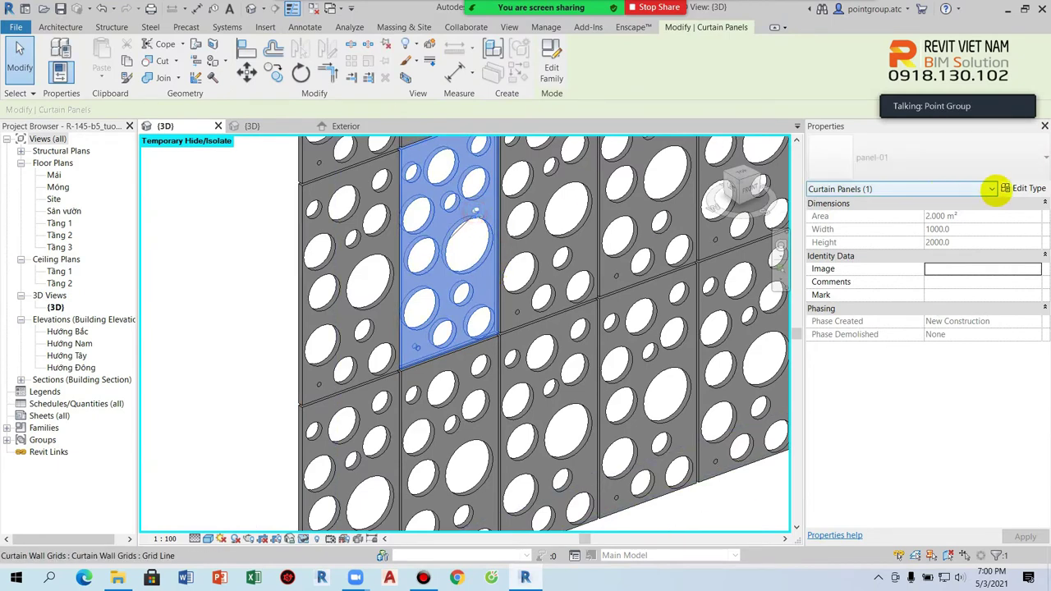
pyautogui.click(1006, 188)
pyautogui.click(550, 275)
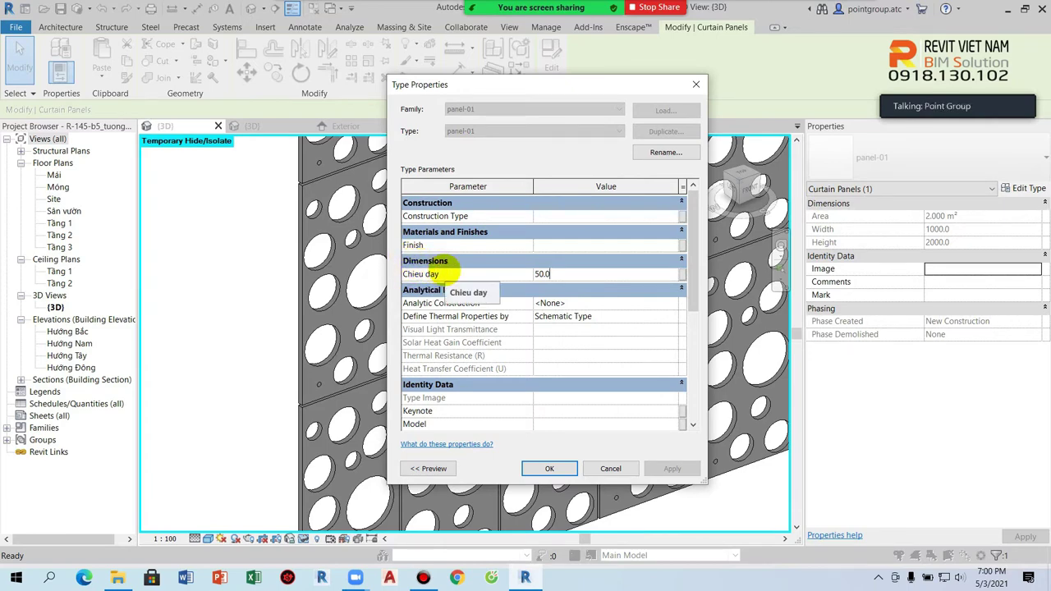
pyautogui.click(696, 84)
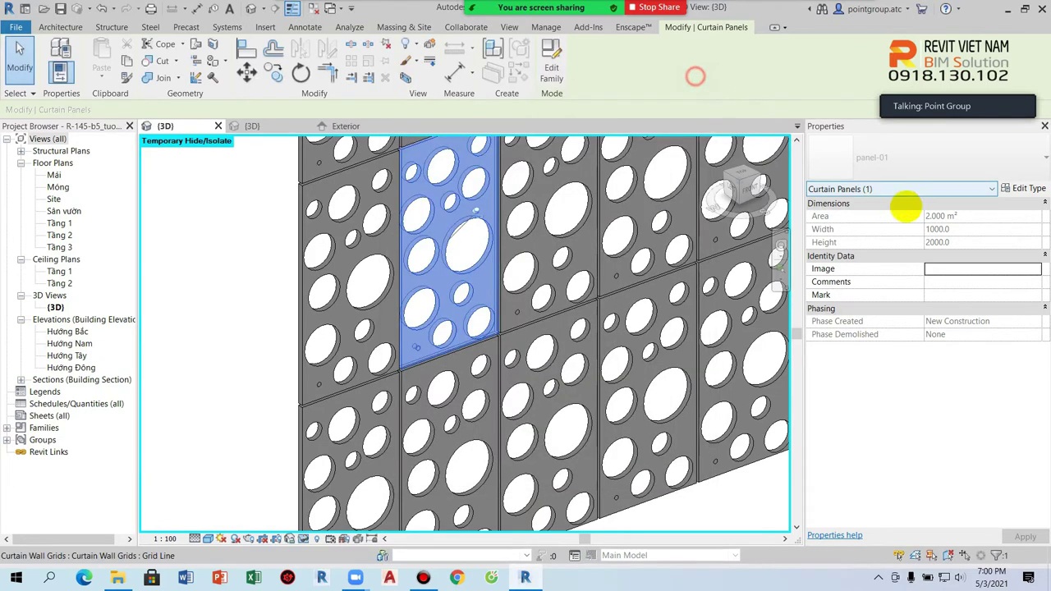
pyautogui.click(1027, 188)
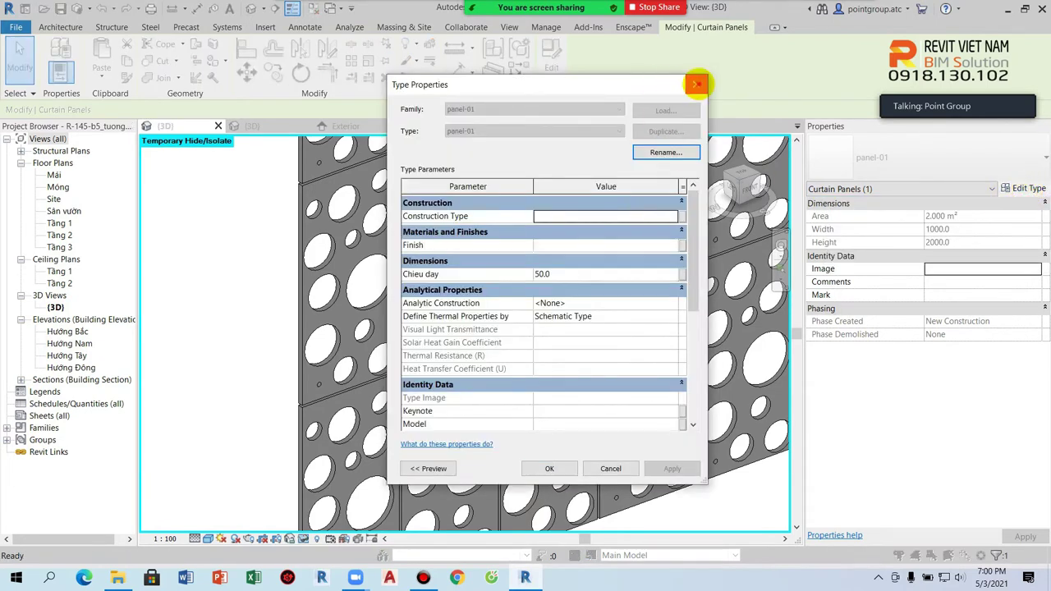
pyautogui.click(696, 85)
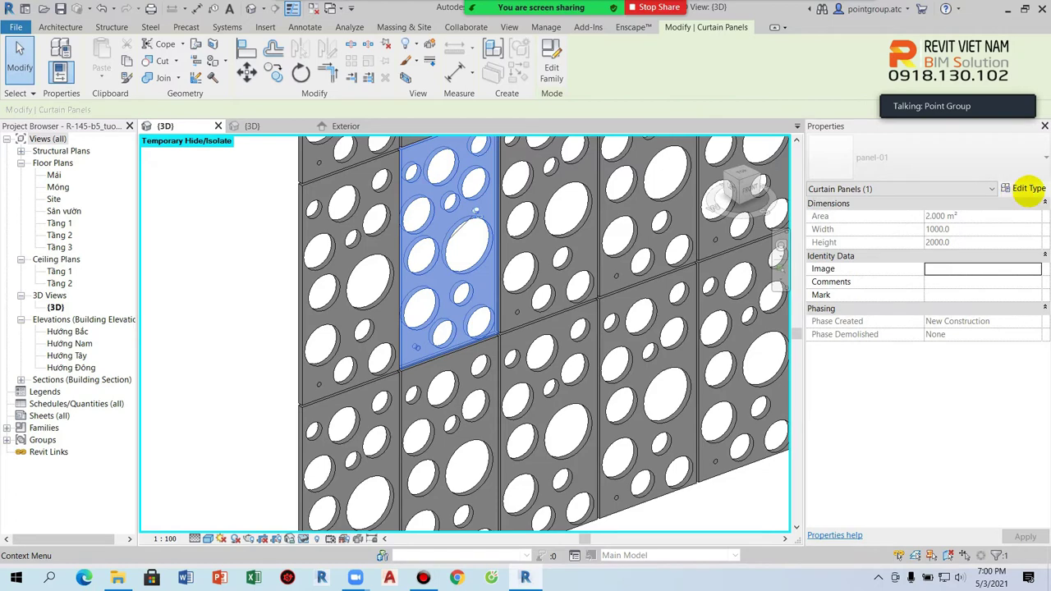
pyautogui.click(1027, 190)
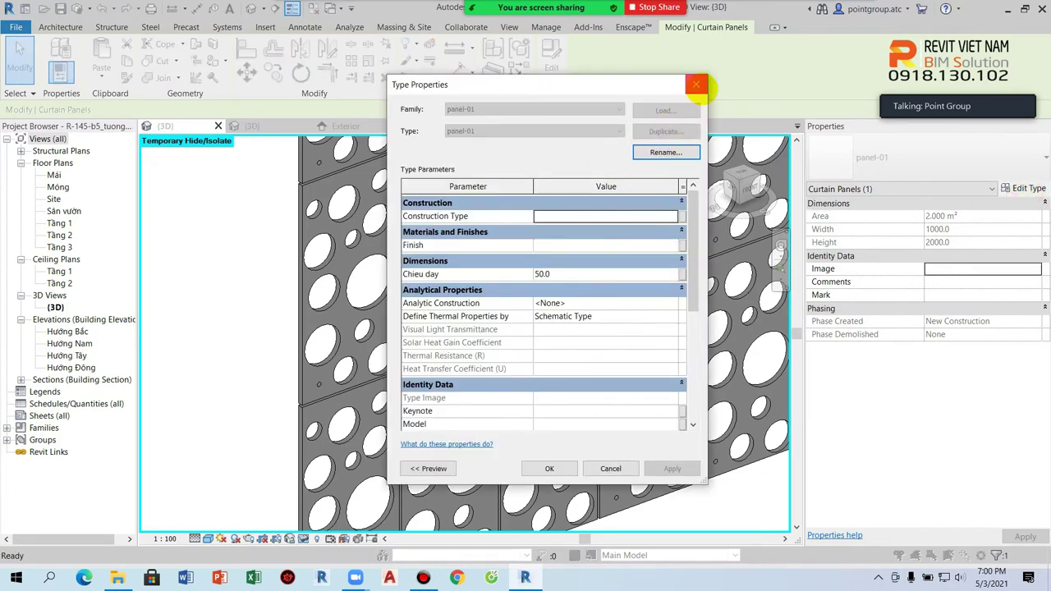
pyautogui.click(695, 85)
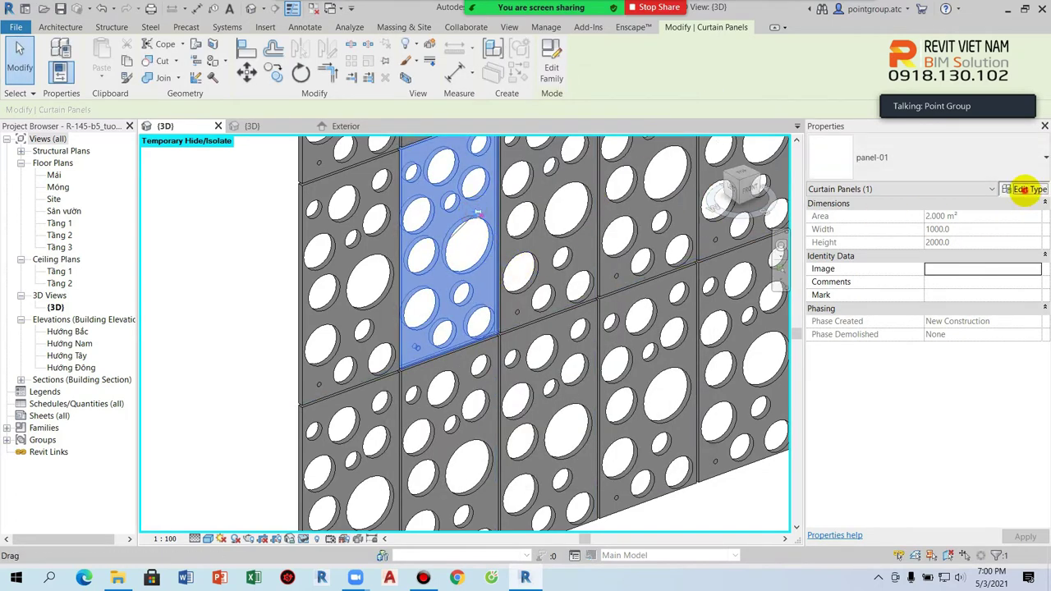
pyautogui.click(1025, 189)
# - Duplicate the panel type as panel-02-100 and set Chieu day to 100
pyautogui.click(665, 132)
pyautogui.write('panel-02-100')
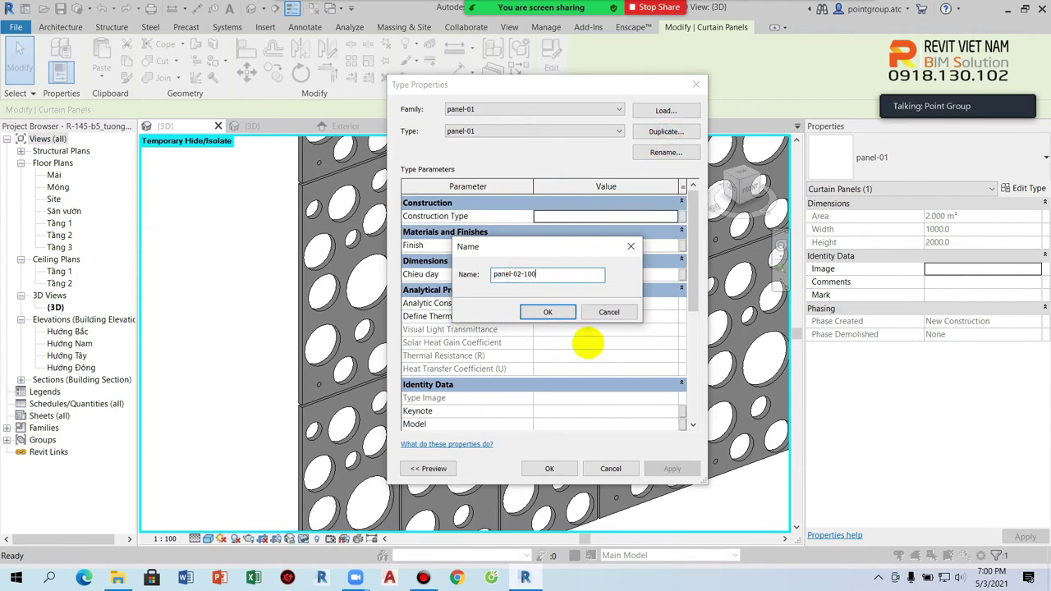
pyautogui.click(548, 312)
pyautogui.click(575, 275)
pyautogui.write('100')
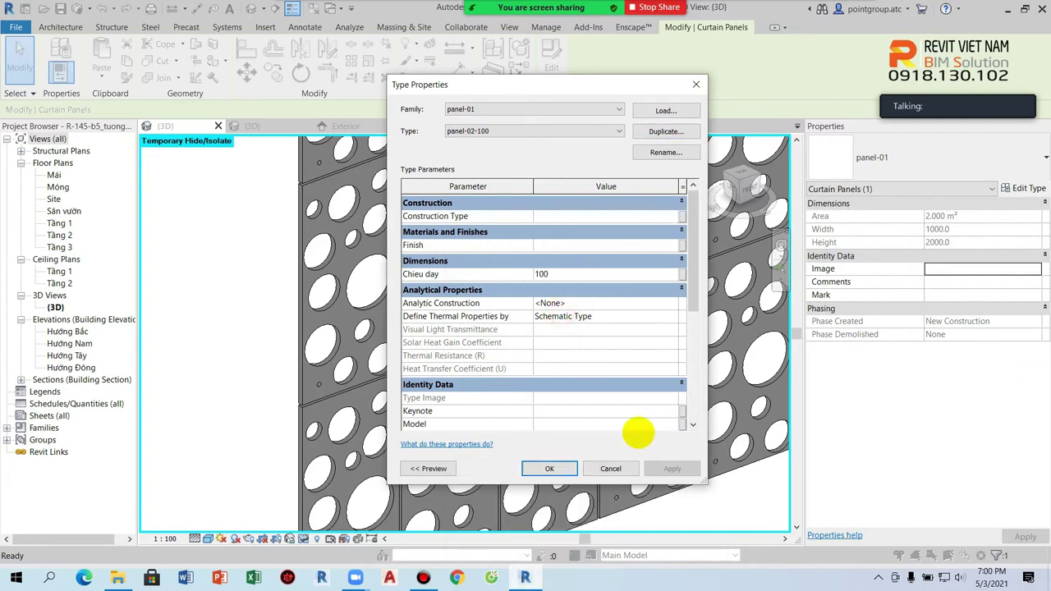
pyautogui.click(549, 468)
# - Switch one curtain panel on the perforated wall to the panel-02-100 type
pyautogui.scroll(2, 484, 274)
pyautogui.press('Escape')
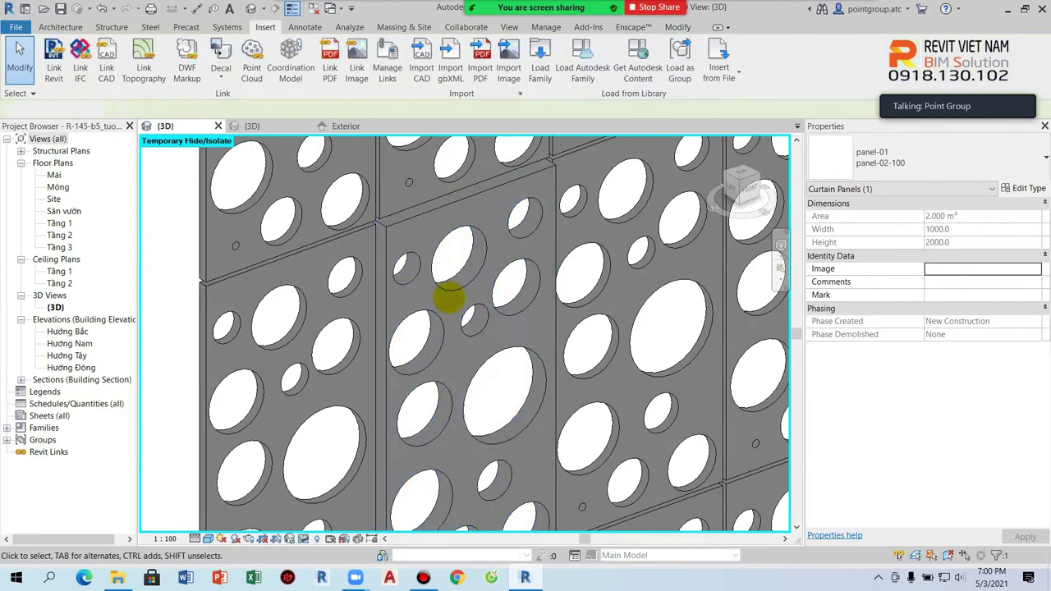
pyautogui.scroll(-4, 452, 331)
pyautogui.scroll(-1, 476, 265)
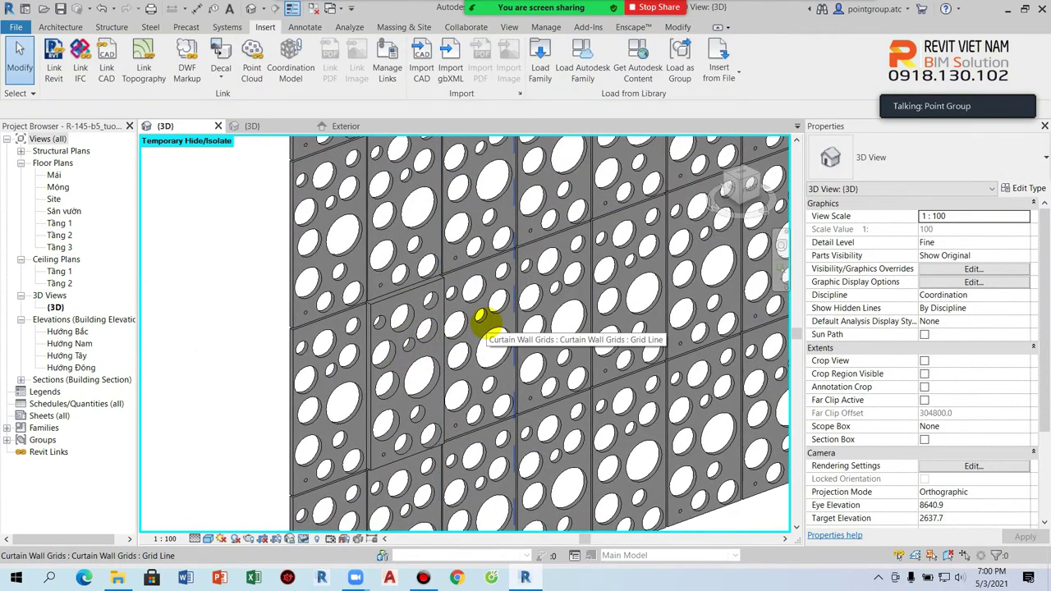
pyautogui.scroll(-1, 464, 371)
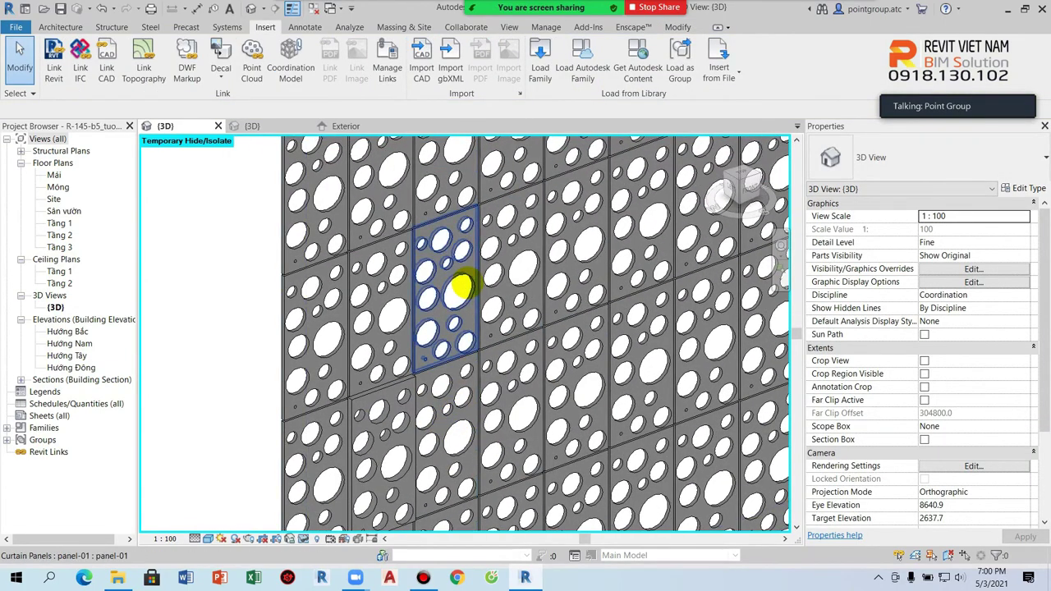
pyautogui.click(463, 283)
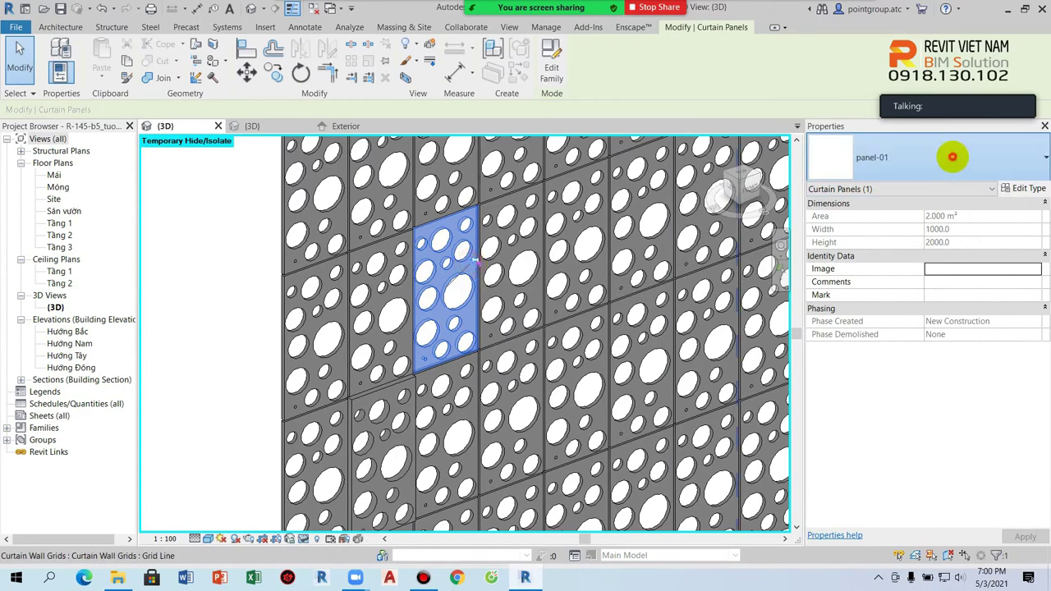
pyautogui.click(948, 157)
pyautogui.scroll(-2, 846, 341)
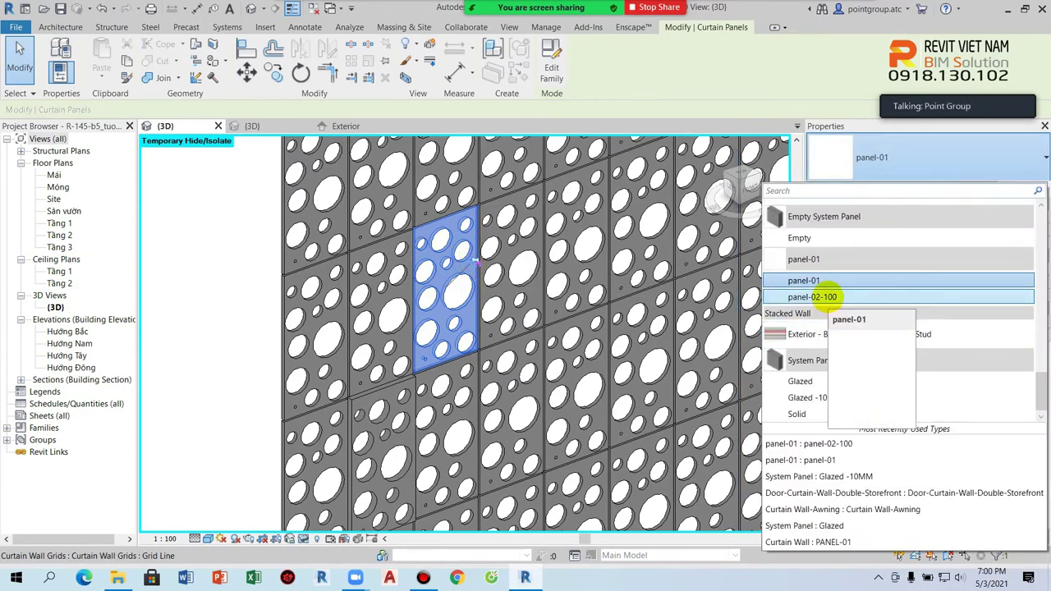
pyautogui.click(880, 321)
# - Change another upper curtain panel to panel-02-100 as well
pyautogui.keyDown('shift'); pyautogui.moveTo(581, 277); pyautogui.dragTo(493, 305, button='middle'); pyautogui.keyUp('shift')
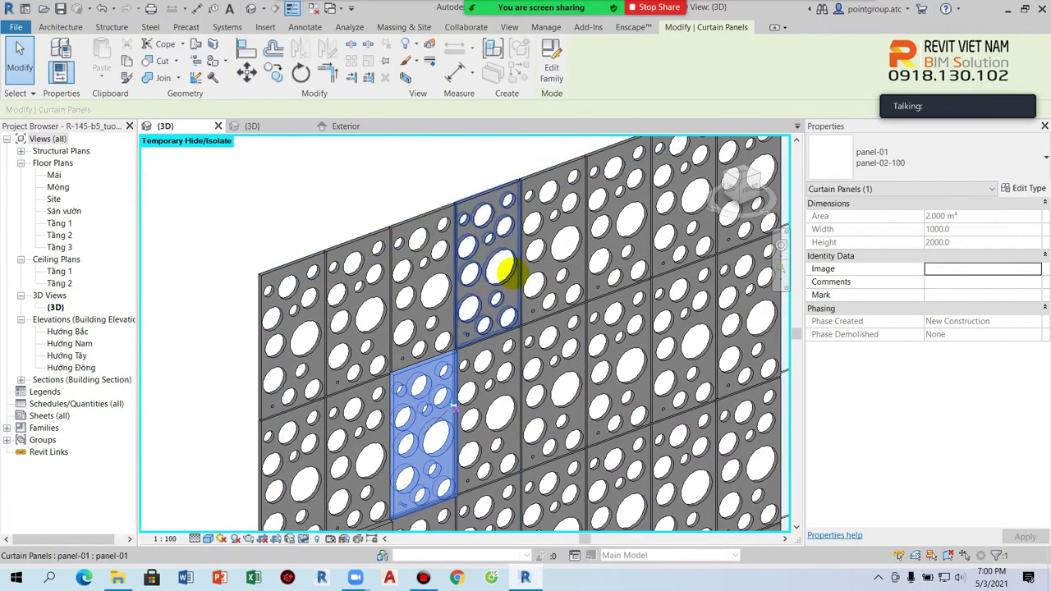
pyautogui.click(509, 263)
pyautogui.click(939, 157)
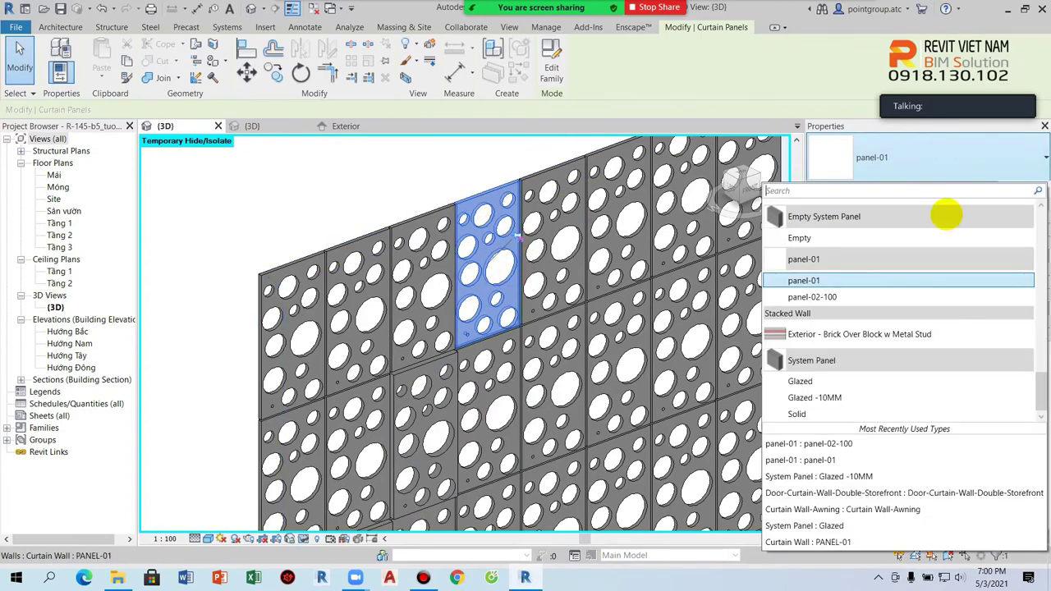
pyautogui.click(827, 298)
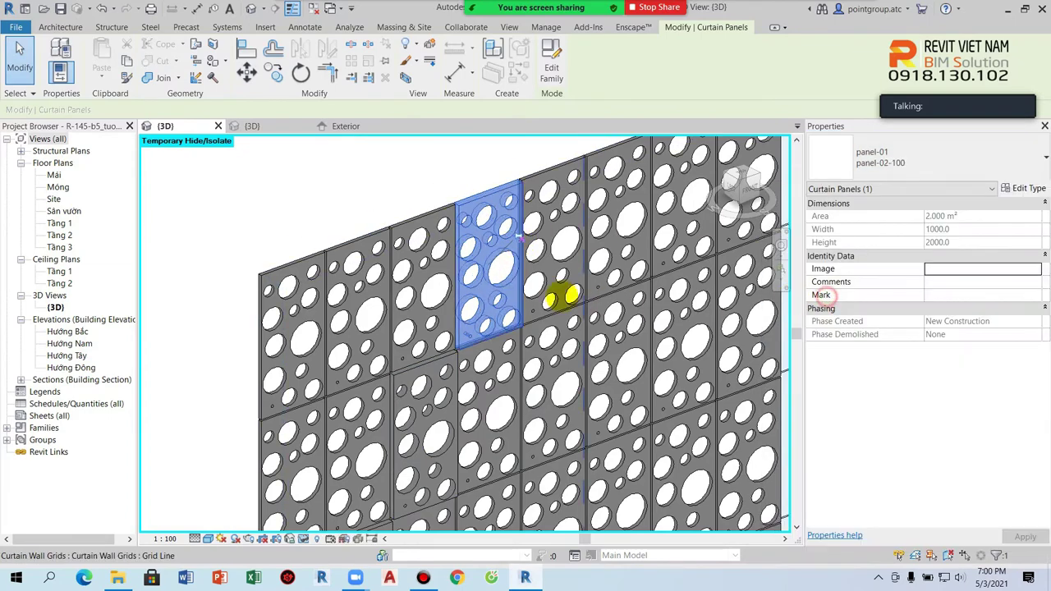
pyautogui.press('Escape')
# - Orbit around the perforated wall to inspect the thicker panels from several angles
pyautogui.scroll(-3, 546, 329)
pyautogui.moveTo(559, 399)
pyautogui.keyDown('shift'); pyautogui.mouseDown(button='middle')
pyautogui.moveTo(666, 370)
pyautogui.moveTo(538, 246)
pyautogui.moveTo(570, 274)
pyautogui.moveTo(512, 312)
pyautogui.moveTo(415, 284)
pyautogui.moveTo(522, 387)
pyautogui.moveTo(300, 406)
pyautogui.moveTo(488, 383)
pyautogui.moveTo(455, 364)
pyautogui.mouseUp(button='middle'); pyautogui.keyUp('shift')
pyautogui.scroll(2, 455, 364)
pyautogui.scroll(4, 509, 370)
pyautogui.scroll(-2, 509, 371)
pyautogui.moveTo(547, 368)
pyautogui.keyDown('shift'); pyautogui.mouseDown(button='middle')
pyautogui.moveTo(559, 375)
pyautogui.moveTo(512, 323)
pyautogui.moveTo(497, 327)
pyautogui.mouseUp(button='middle'); pyautogui.keyUp('shift')
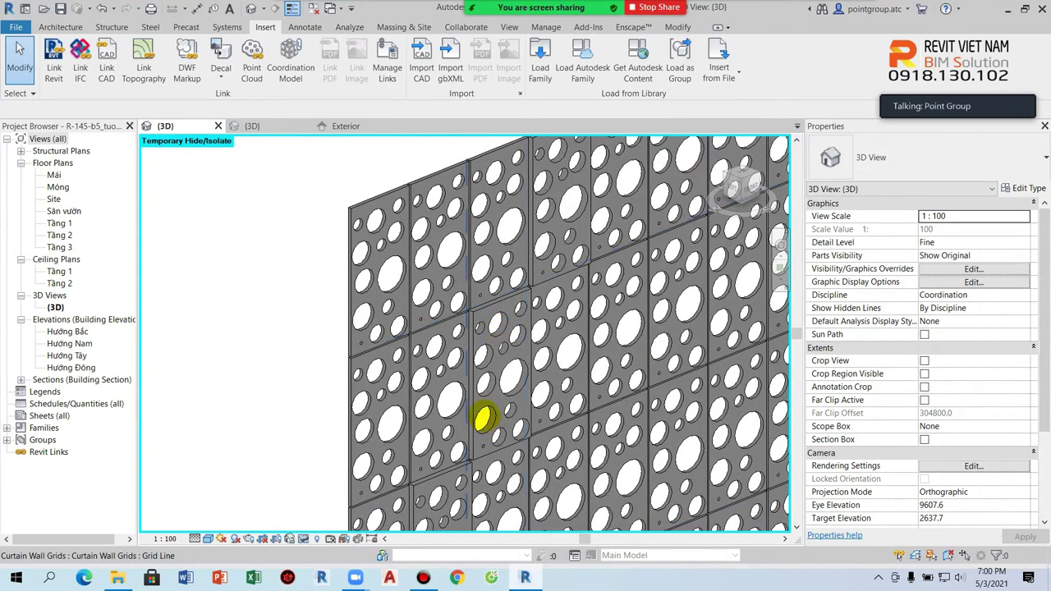
pyautogui.scroll(-3, 485, 417)
pyautogui.keyDown('shift'); pyautogui.moveTo(506, 369); pyautogui.dragTo(444, 302, button='middle'); pyautogui.keyUp('shift')
pyautogui.scroll(3, 463, 310)
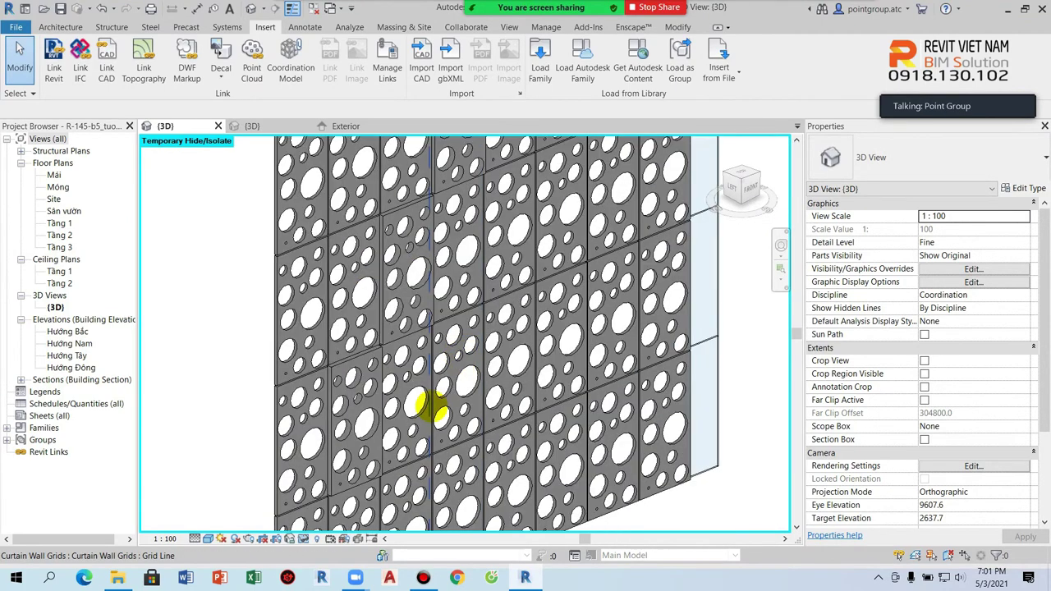
pyautogui.scroll(2, 420, 335)
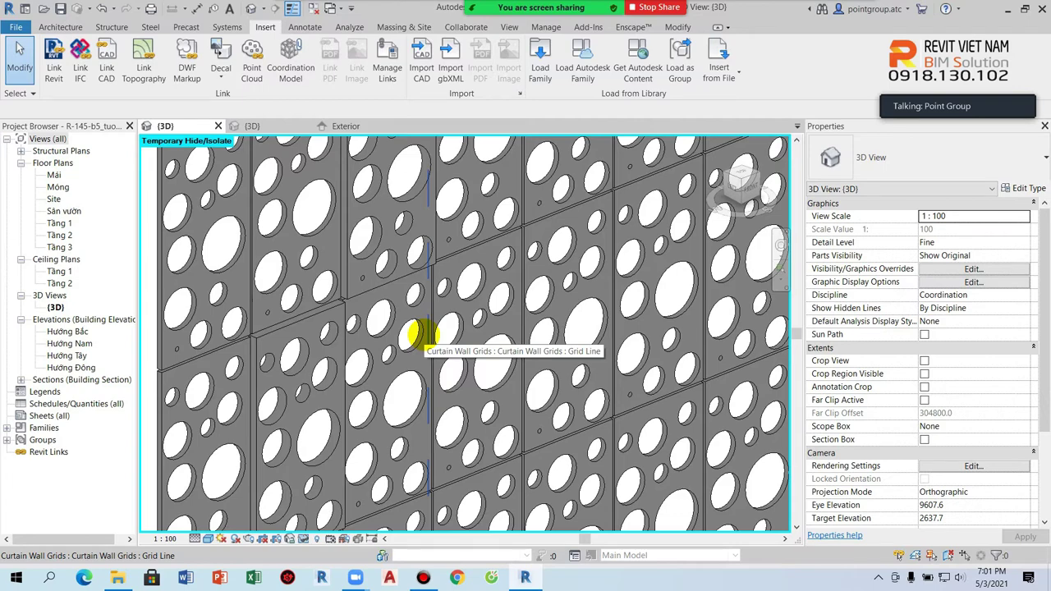
# - Extend the perforated curtain wall rightward, deleting the failed panel type and replacing panels with system panels
pyautogui.scroll(-3, 417, 334)
pyautogui.scroll(-3, 498, 404)
pyautogui.click(496, 421)
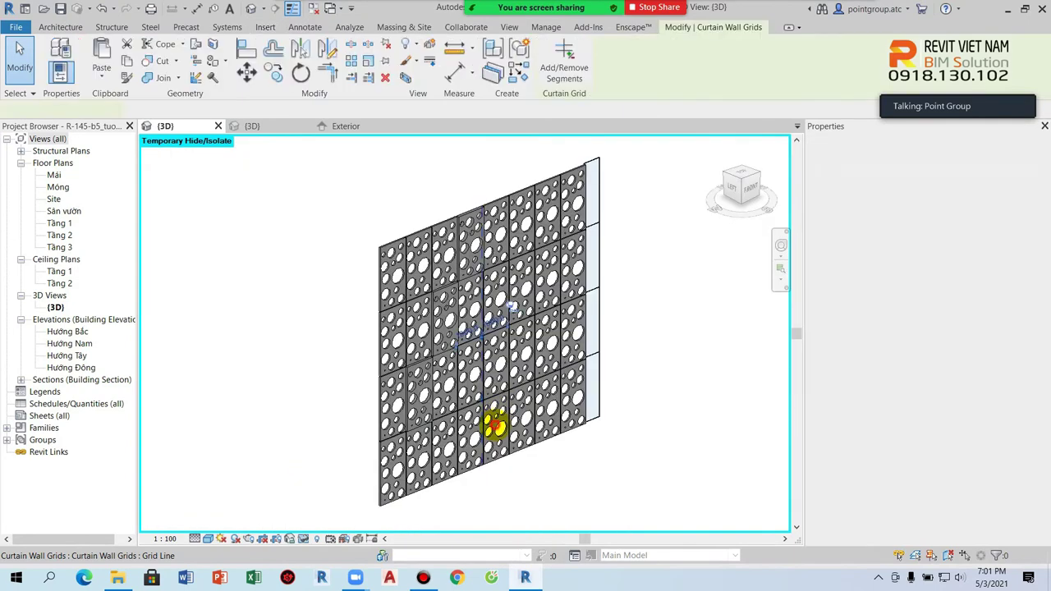
pyautogui.click(604, 423)
pyautogui.moveTo(605, 417); pyautogui.dragTo(669, 385)
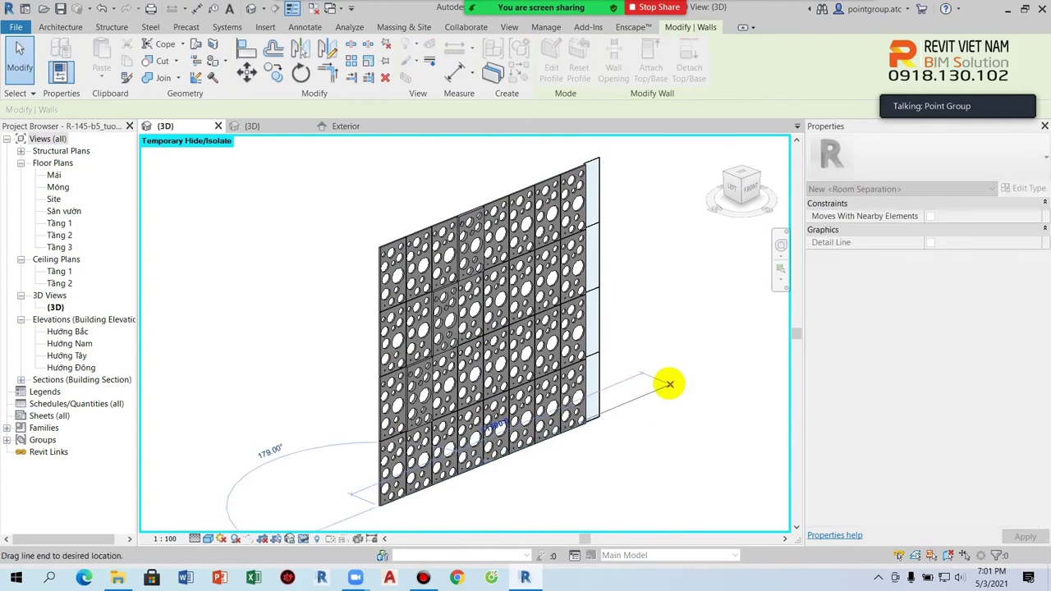
pyautogui.click(854, 539)
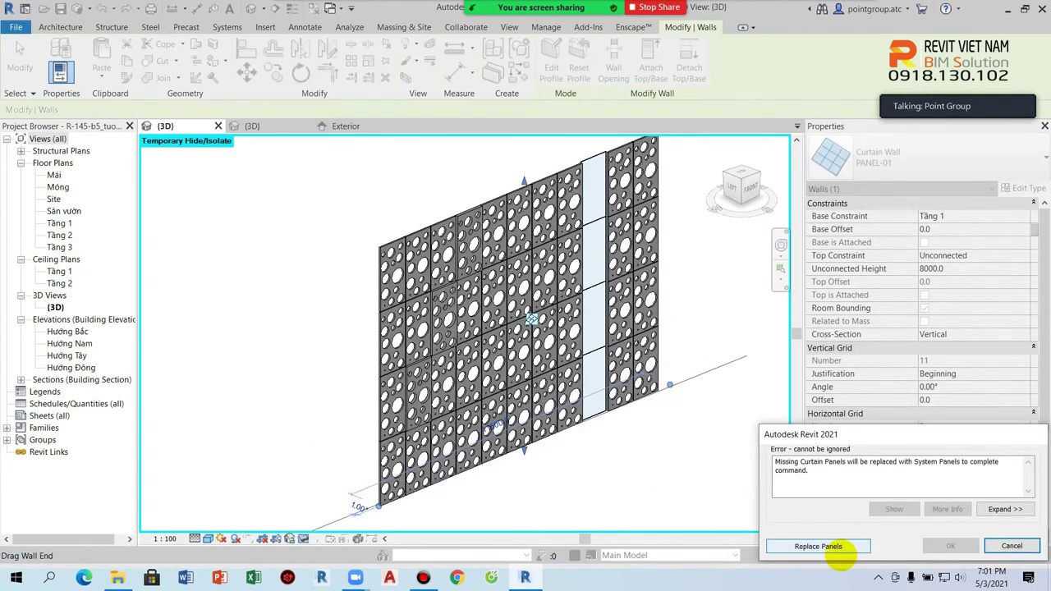
pyautogui.click(846, 541)
# - Stretch the curtain wall further to 17 vertical grids and resolve the panel-01 error
pyautogui.moveTo(664, 432)
pyautogui.keyDown('shift'); pyautogui.mouseDown(button='middle')
pyautogui.moveTo(618, 446)
pyautogui.moveTo(505, 430)
pyautogui.mouseUp(button='middle'); pyautogui.keyUp('shift')
pyautogui.moveTo(504, 429); pyautogui.dragTo(694, 400)
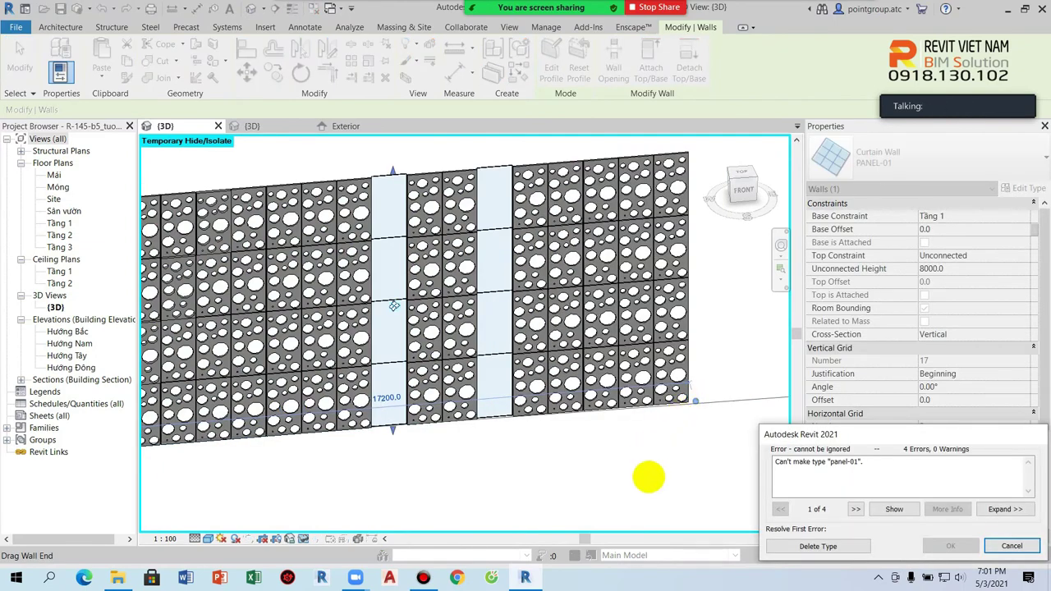
pyautogui.click(809, 546)
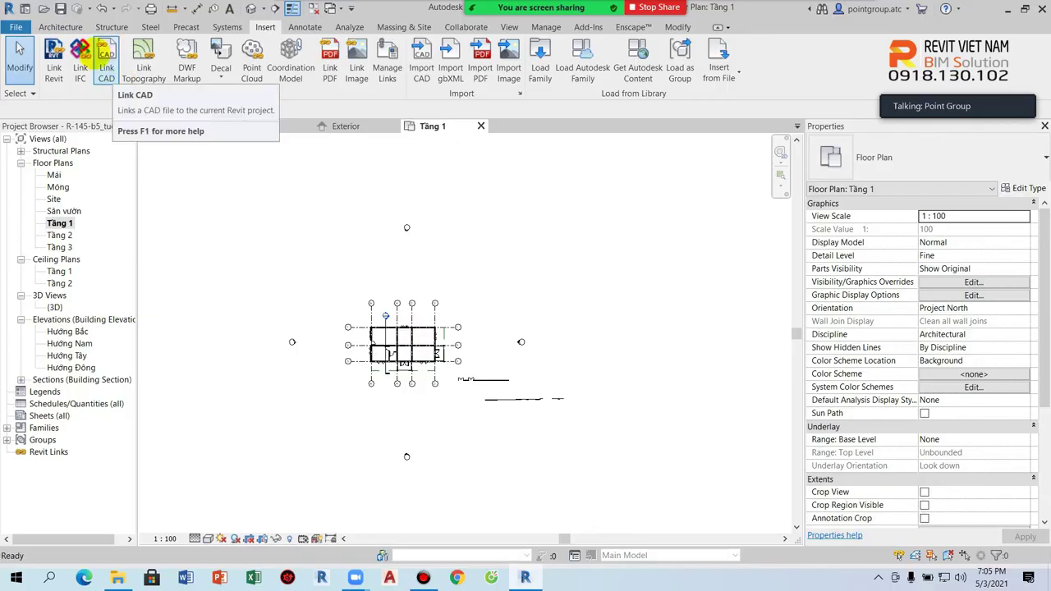
pyautogui.click(64, 26)
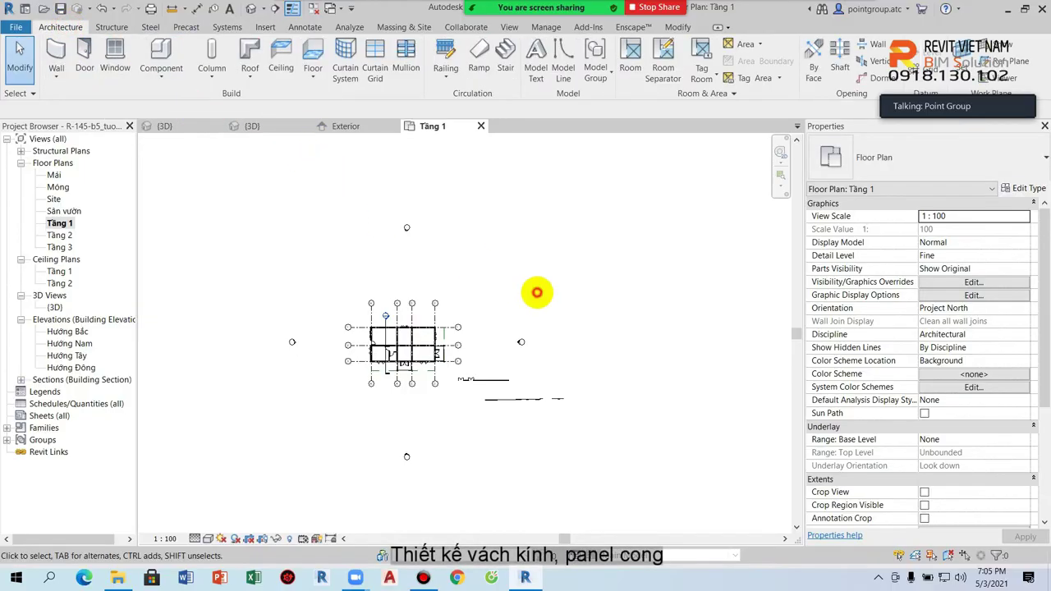
# - Draw a vertical reference plane beside the building in the Tầng 1 plan
pyautogui.scroll(2, 590, 349)
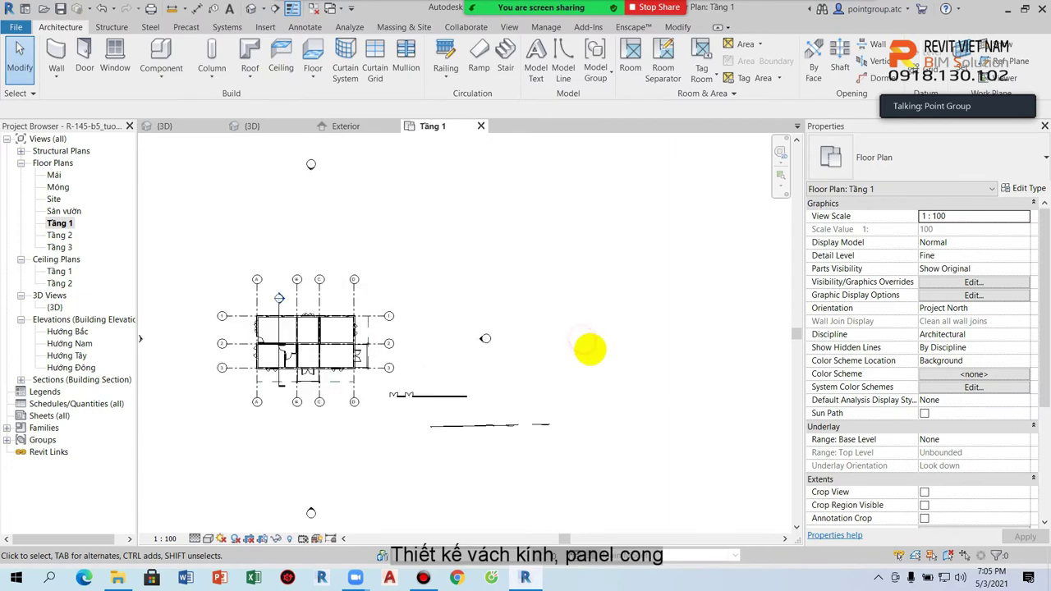
pyautogui.moveTo(589, 350); pyautogui.dragTo(543, 349, button='middle')
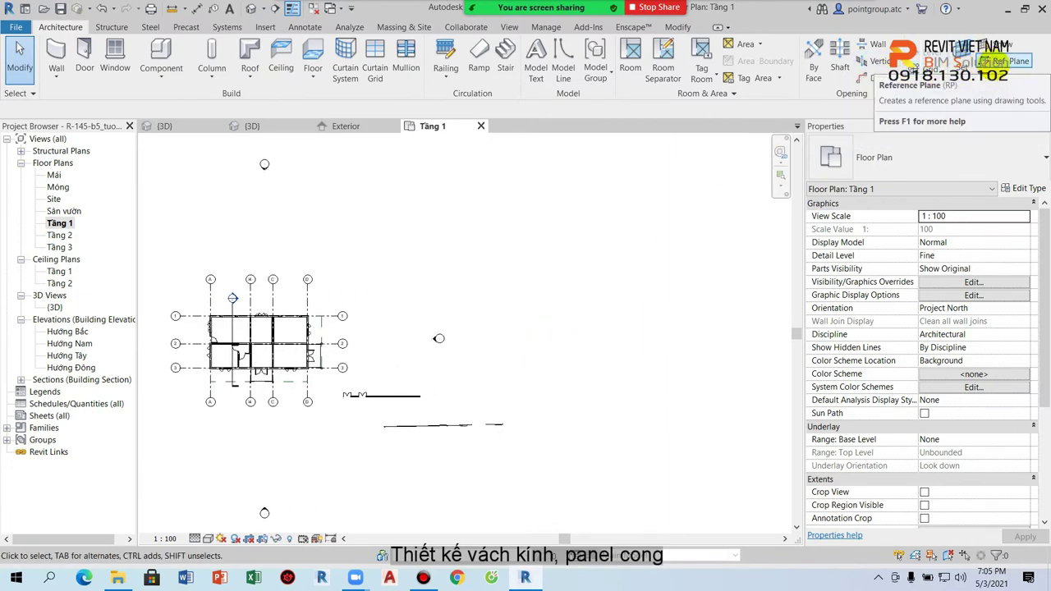
pyautogui.click(996, 60)
pyautogui.click(546, 215)
pyautogui.click(545, 427)
pyautogui.scroll(2, 543, 422)
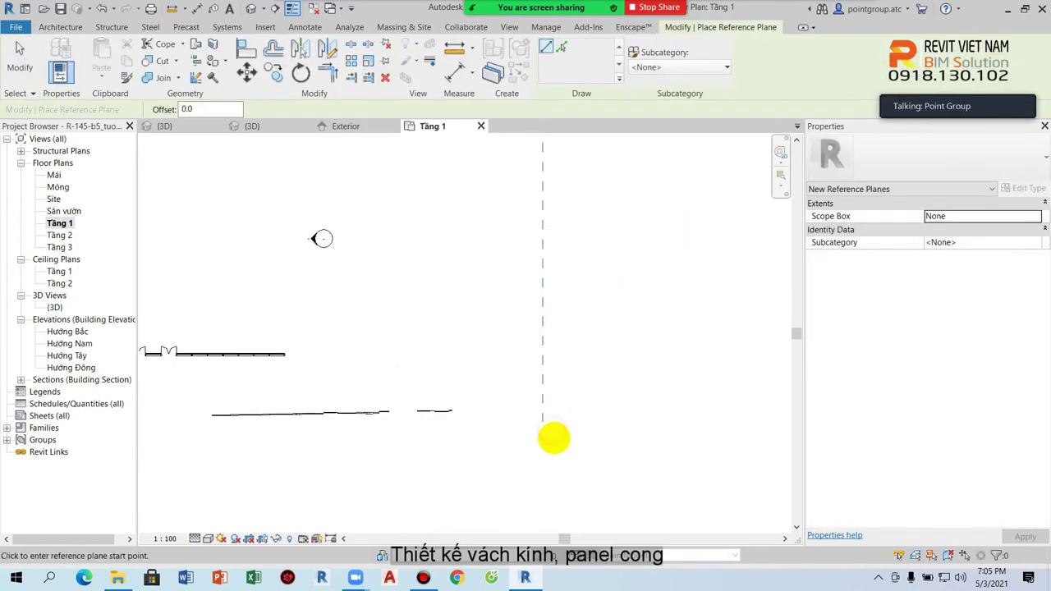
pyautogui.press('Escape')
pyautogui.press('Escape')
# - Name the new reference plane FF1 after RF1 is rejected, and return to the 3D view
pyautogui.click(542, 410)
pyautogui.click(537, 397)
pyautogui.write('RF1')
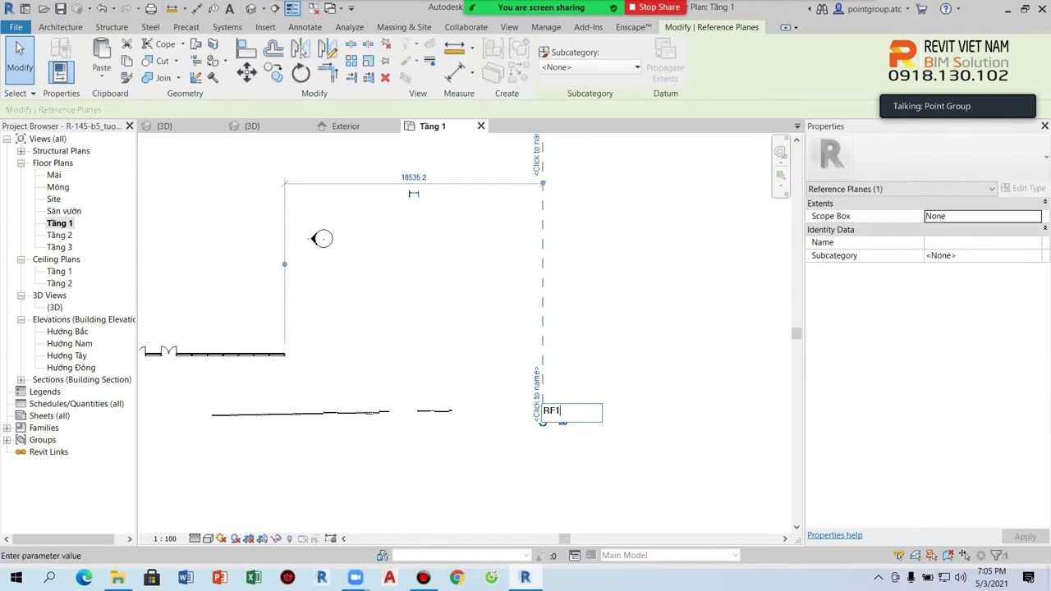
pyautogui.press('Return')
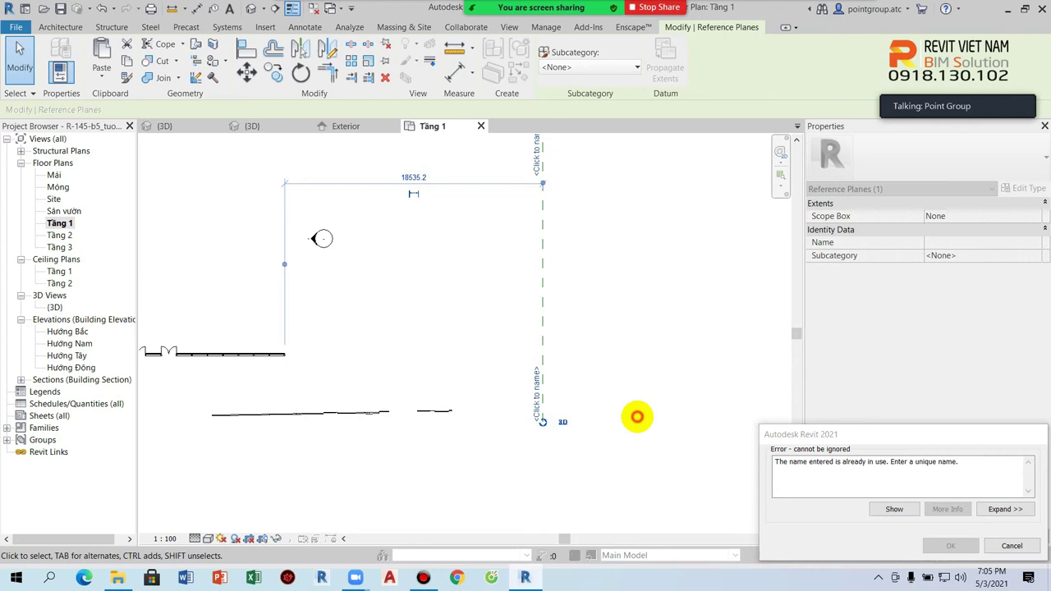
pyautogui.click(1013, 544)
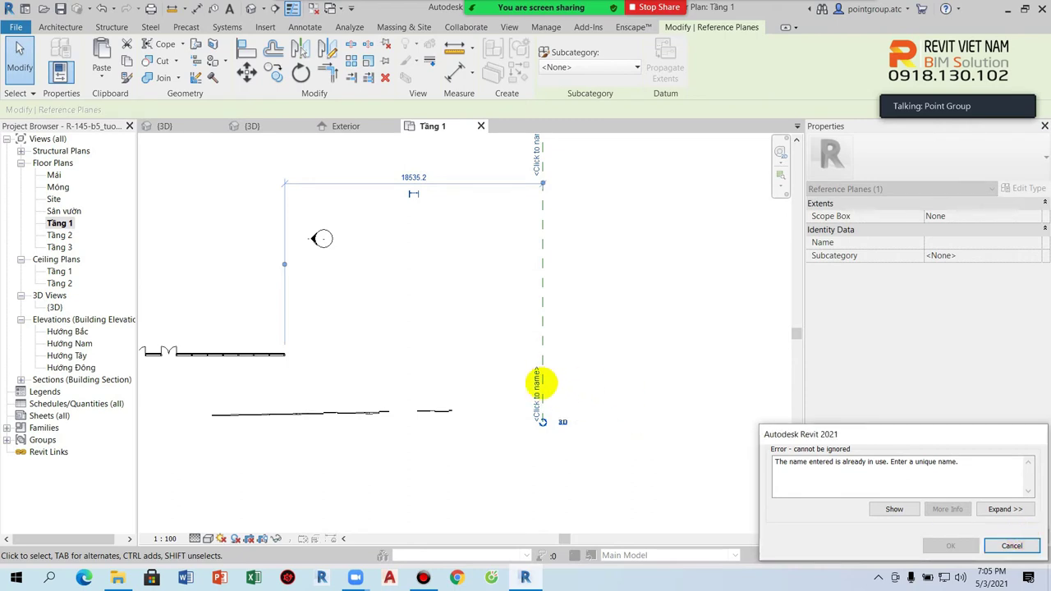
pyautogui.click(539, 383)
pyautogui.click(532, 396)
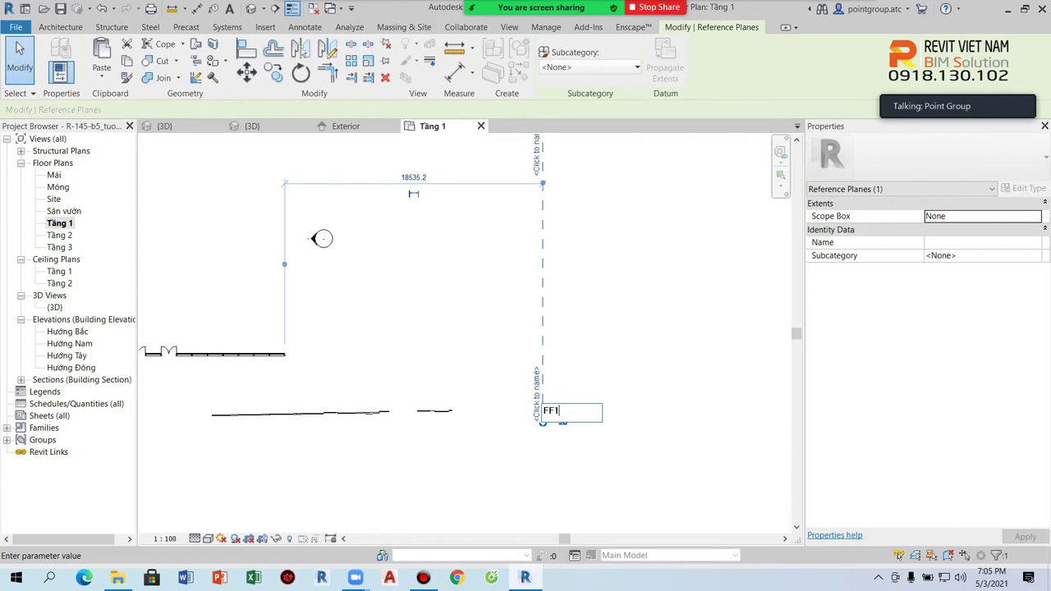
pyautogui.click(587, 305)
pyautogui.click(251, 8)
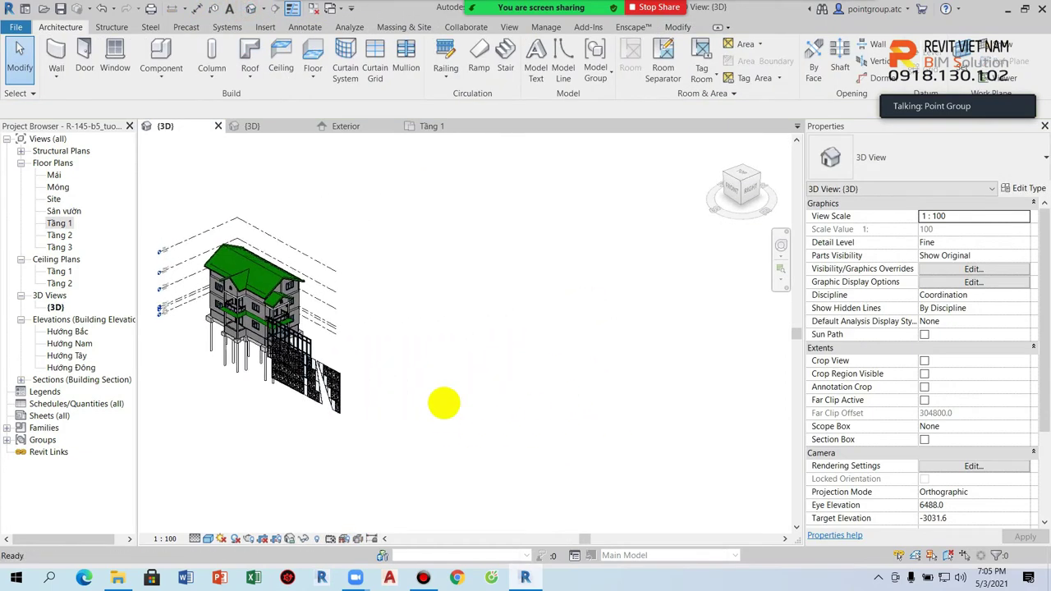
# - Start a roof by extrusion on the Reference Plane : FF1 work plane
pyautogui.click(250, 70)
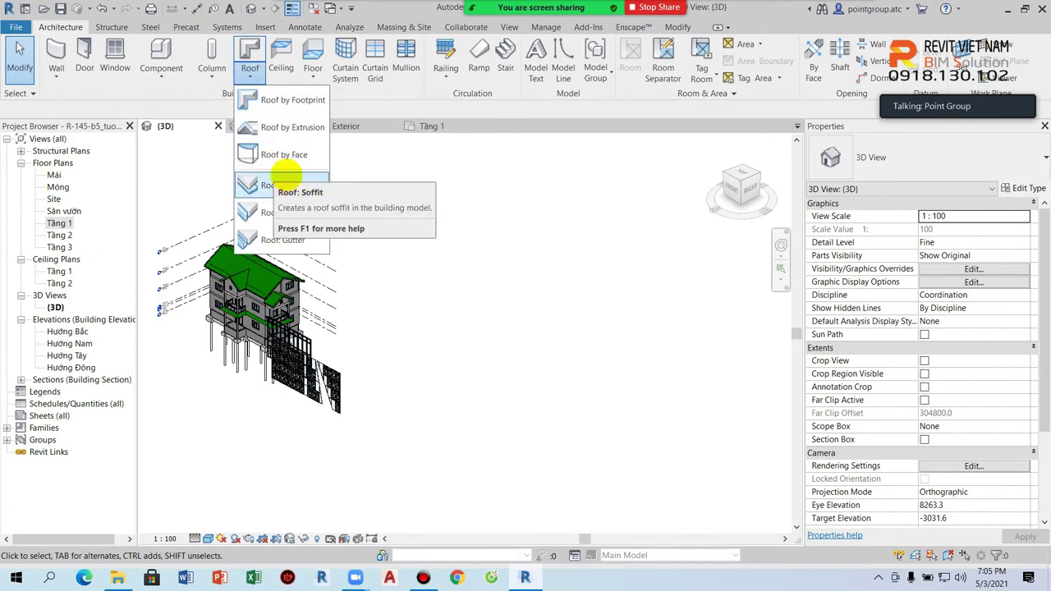
pyautogui.click(289, 130)
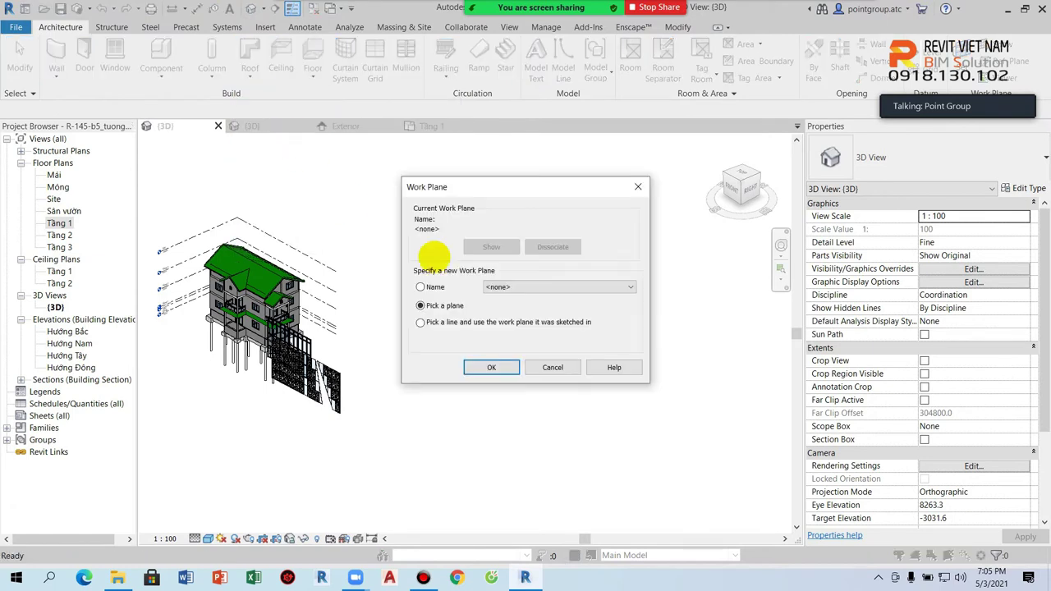
pyautogui.click(516, 287)
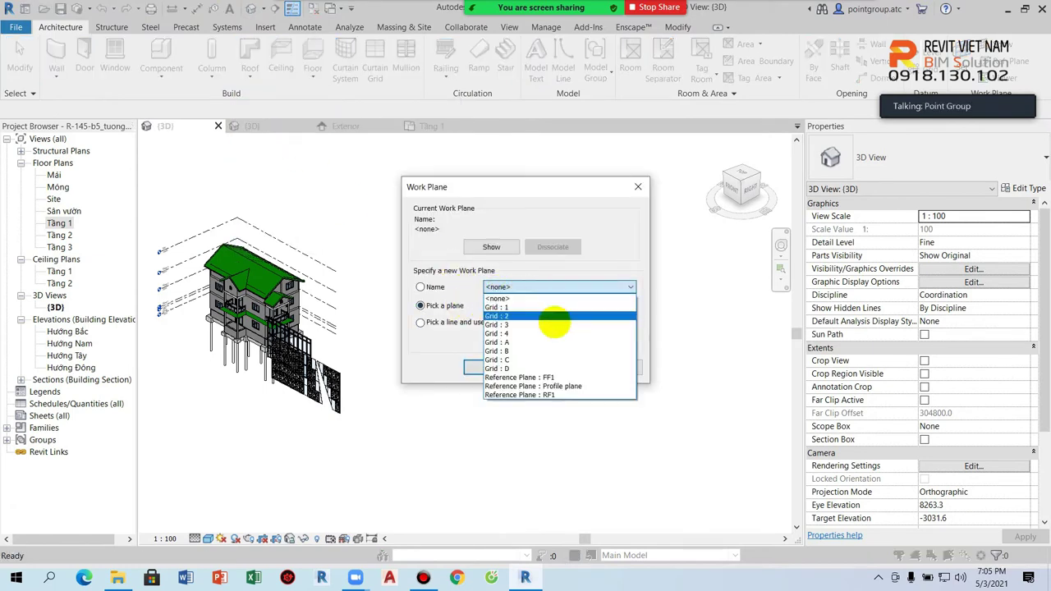
pyautogui.click(551, 376)
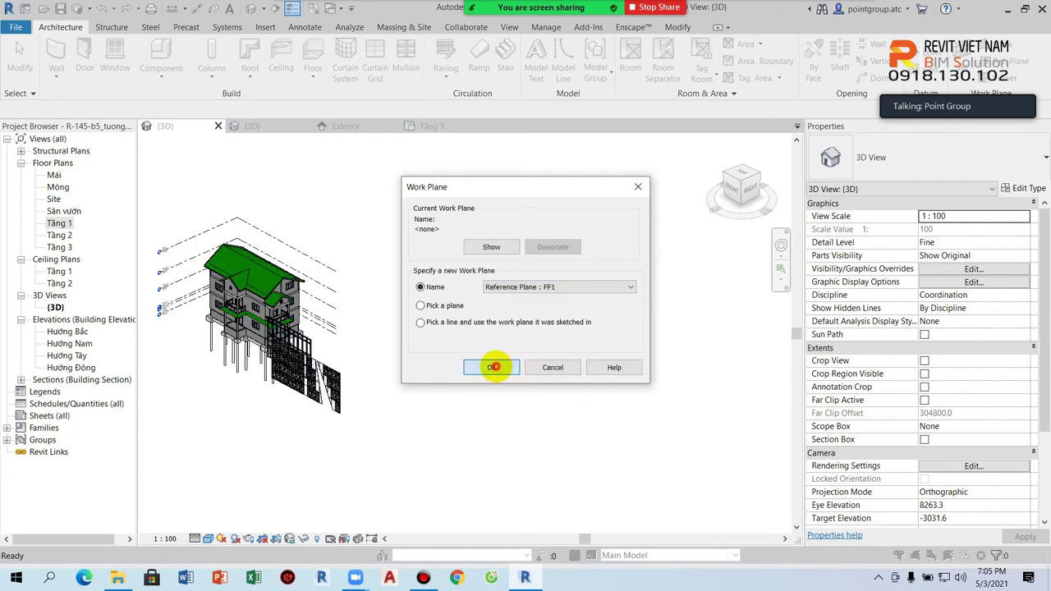
pyautogui.click(493, 367)
pyautogui.click(533, 312)
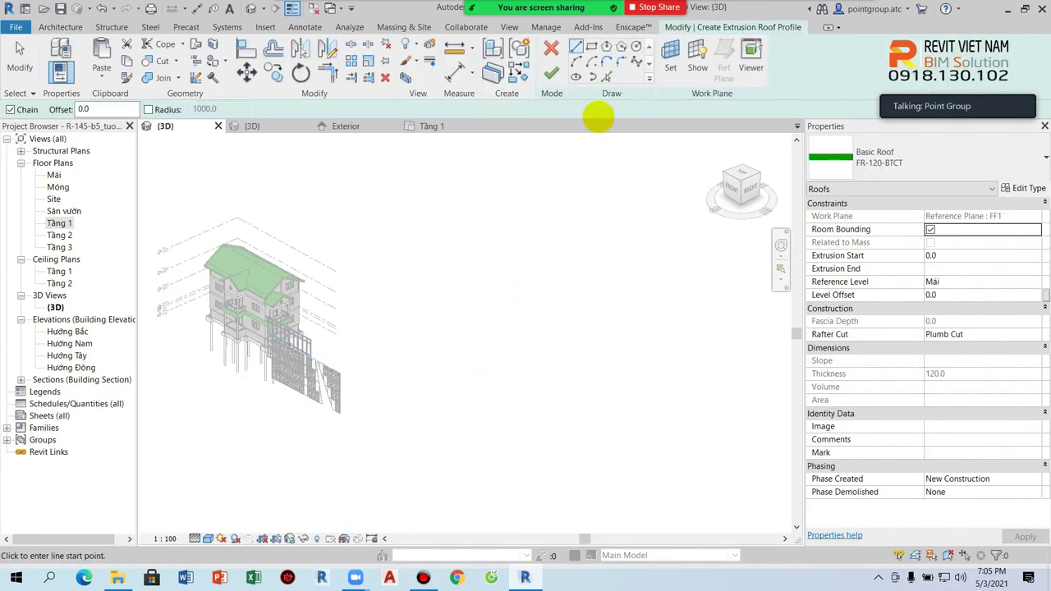
# - Show the FF1 work plane and set its grid spacing to 1000
pyautogui.click(698, 59)
pyautogui.scroll(2, 402, 386)
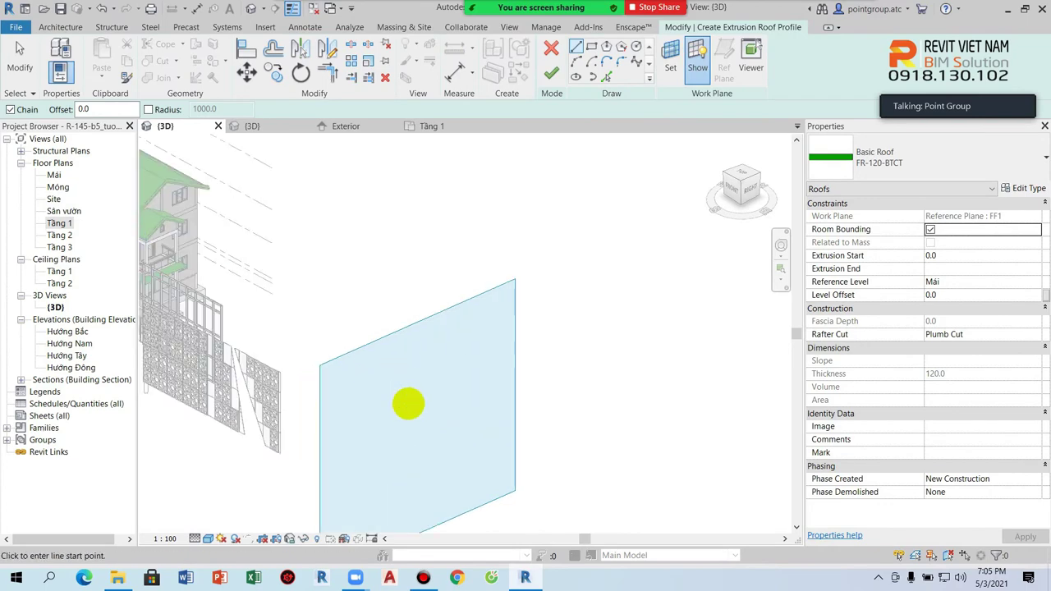
pyautogui.moveTo(411, 403)
pyautogui.keyDown('shift'); pyautogui.mouseDown(button='middle')
pyautogui.moveTo(369, 383)
pyautogui.moveTo(387, 418)
pyautogui.moveTo(453, 289)
pyautogui.mouseUp(button='middle'); pyautogui.keyUp('shift')
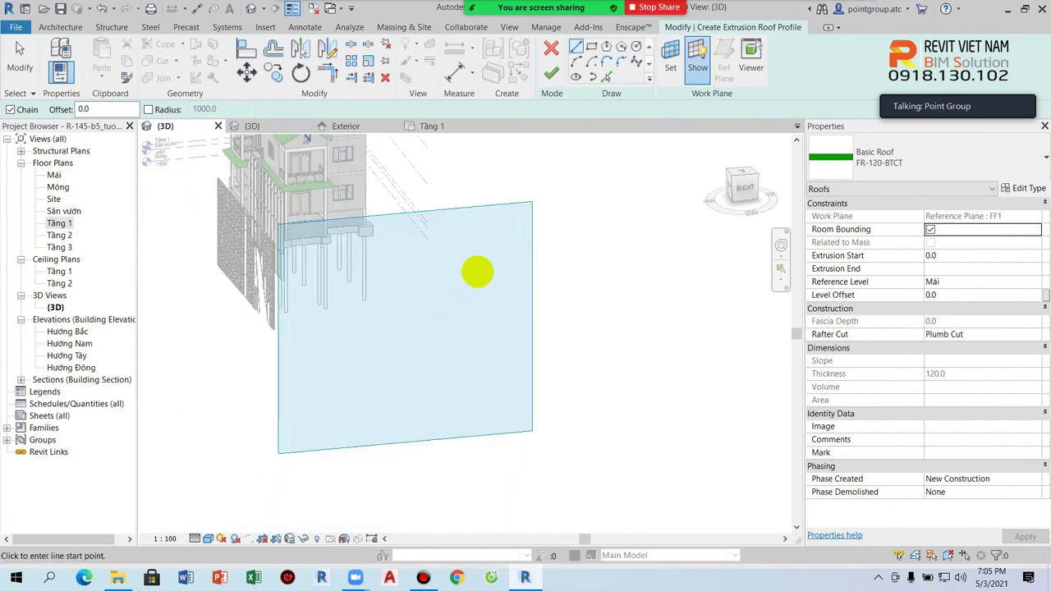
pyautogui.scroll(3, 495, 216)
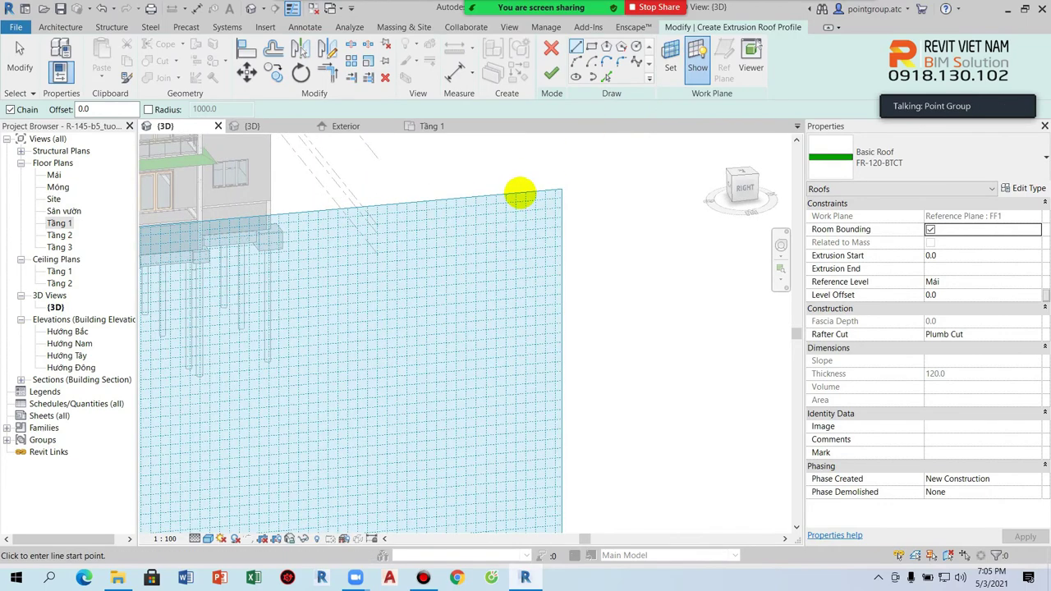
pyautogui.click(512, 193)
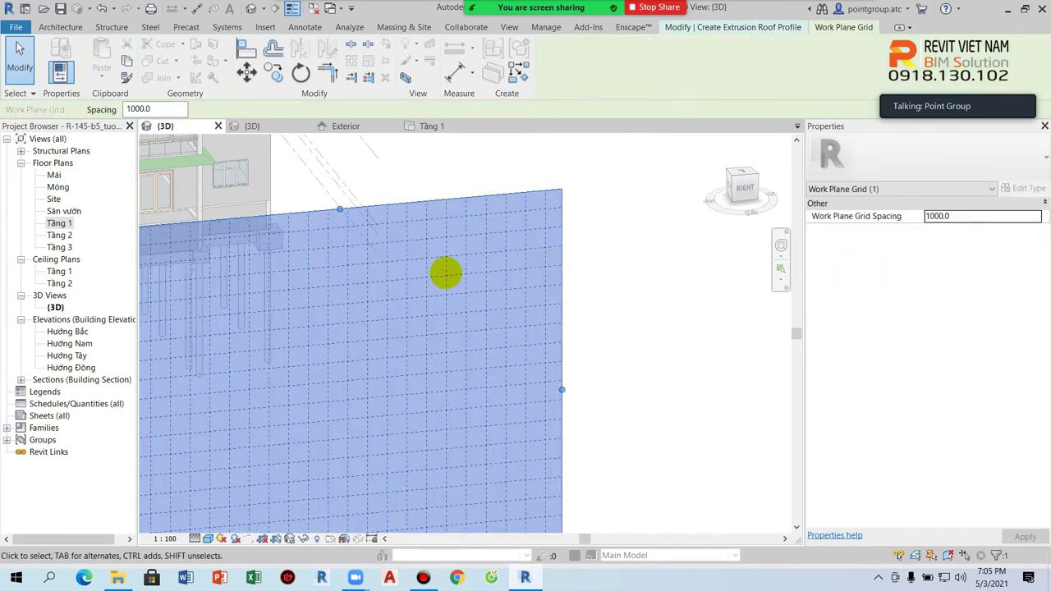
pyautogui.scroll(-3, 460, 272)
pyautogui.press('Escape')
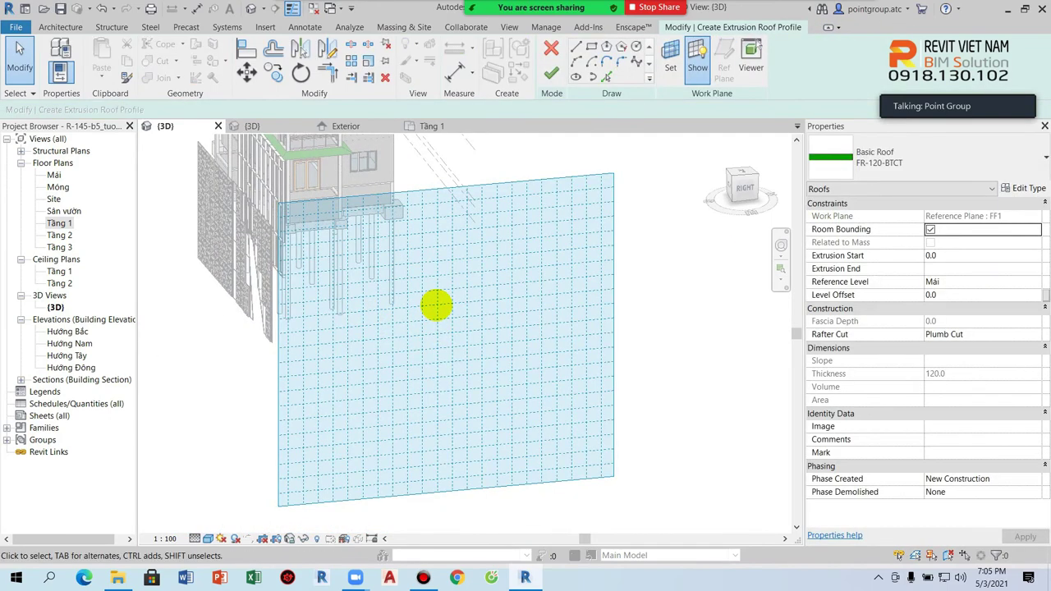
pyautogui.click(576, 61)
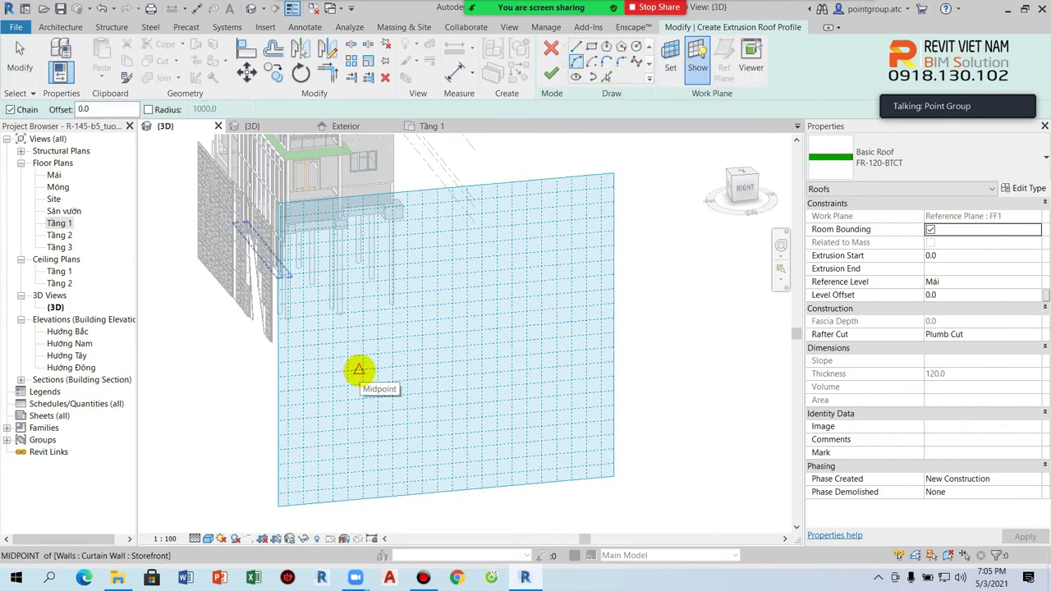
# - Sketch a 10000-wide arc profile and finish the curved extrusion roof
pyautogui.scroll(3, 358, 370)
pyautogui.scroll(2, 359, 362)
pyautogui.click(364, 341)
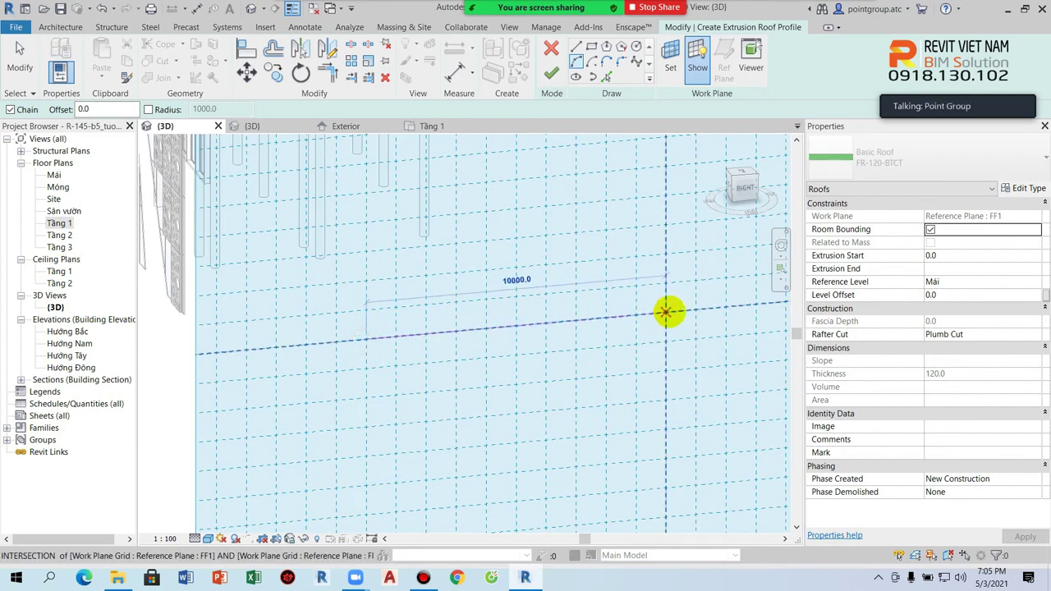
pyautogui.click(666, 311)
pyautogui.click(521, 215)
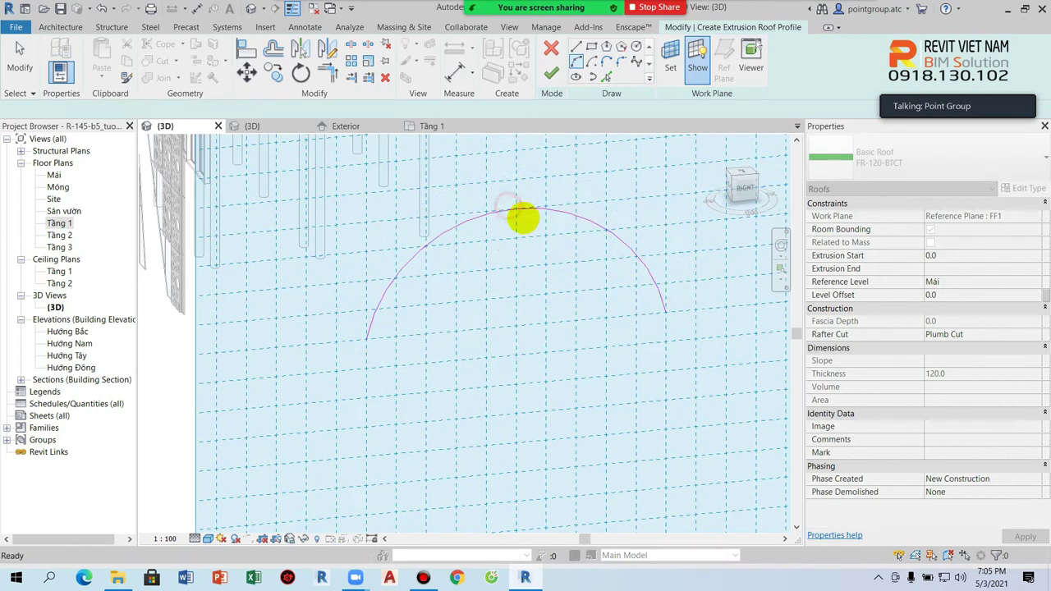
pyautogui.press('Escape')
pyautogui.click(551, 74)
# - Shorten the roof's extrusion to about 13698.6 and orbit the view onto the curved roof
pyautogui.moveTo(553, 194)
pyautogui.keyDown('shift'); pyautogui.mouseDown(button='middle')
pyautogui.moveTo(544, 237)
pyautogui.moveTo(471, 324)
pyautogui.moveTo(594, 347)
pyautogui.moveTo(430, 336)
pyautogui.moveTo(304, 267)
pyautogui.mouseUp(button='middle'); pyautogui.keyUp('shift')
pyautogui.moveTo(562, 284); pyautogui.dragTo(564, 288)
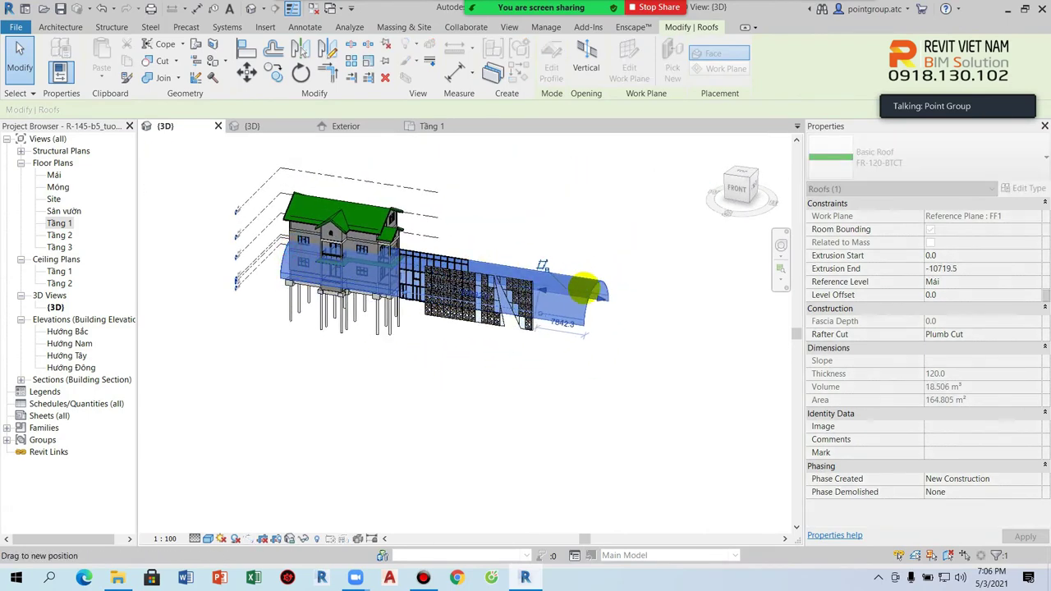
pyautogui.scroll(3, 629, 288)
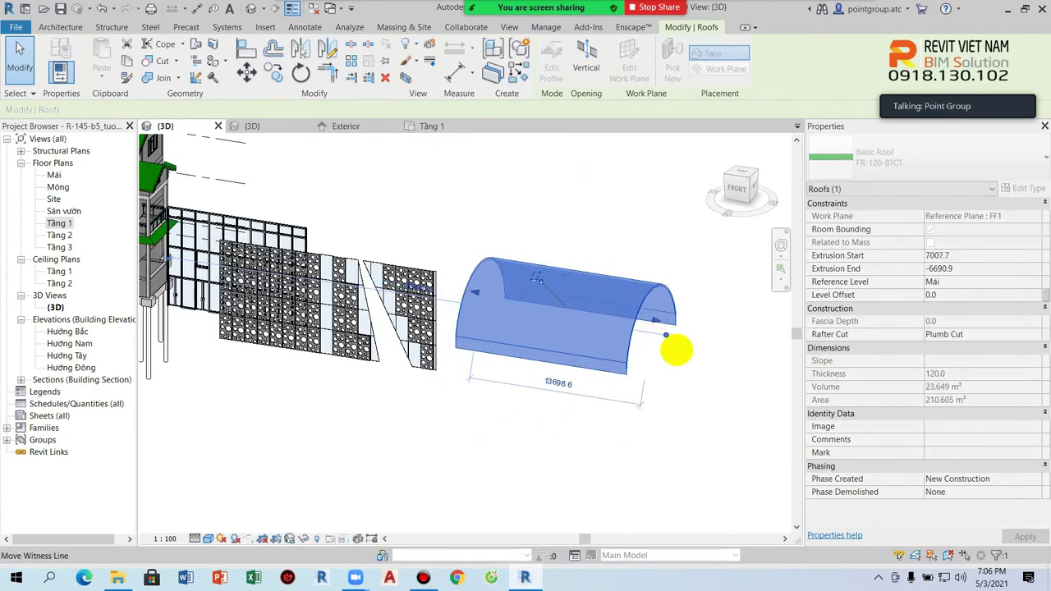
pyautogui.click(711, 415)
pyautogui.keyDown('shift'); pyautogui.moveTo(715, 423); pyautogui.dragTo(542, 456, button='middle'); pyautogui.keyUp('shift')
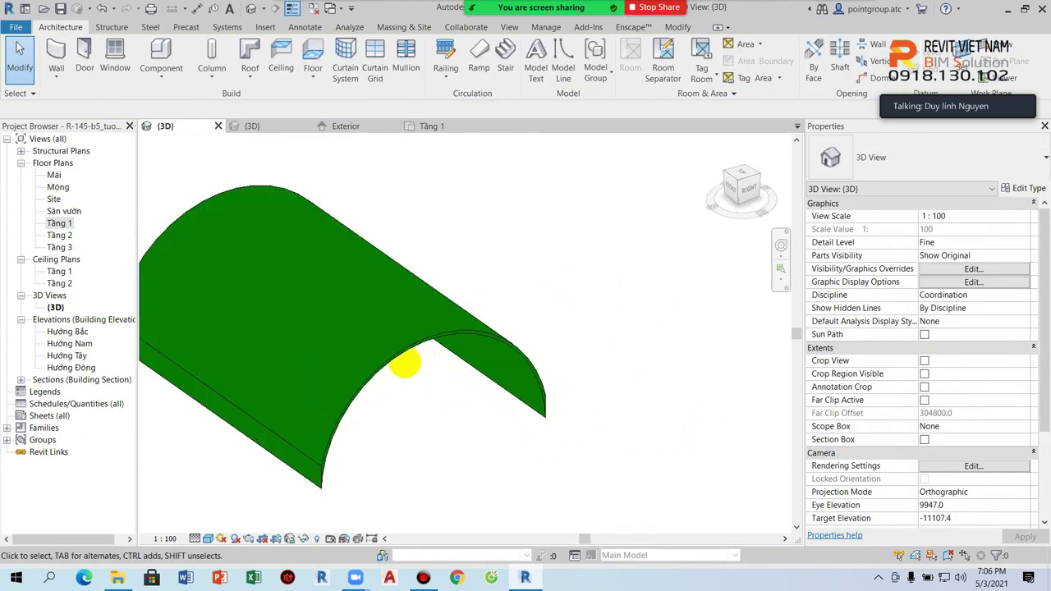
pyautogui.click(405, 362)
pyautogui.keyDown('shift'); pyautogui.moveTo(405, 362); pyautogui.dragTo(425, 409, button='middle'); pyautogui.keyUp('shift')
# - Change the curved FR-120-BTCT roof to the Sloped Glazing type and open its type properties
pyautogui.click(948, 164)
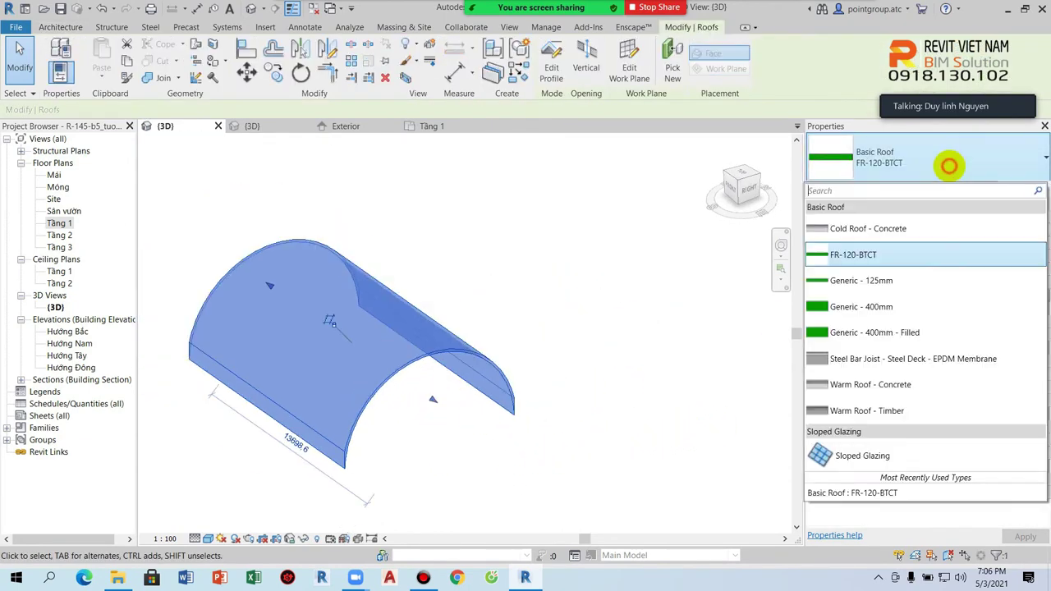
pyautogui.click(821, 455)
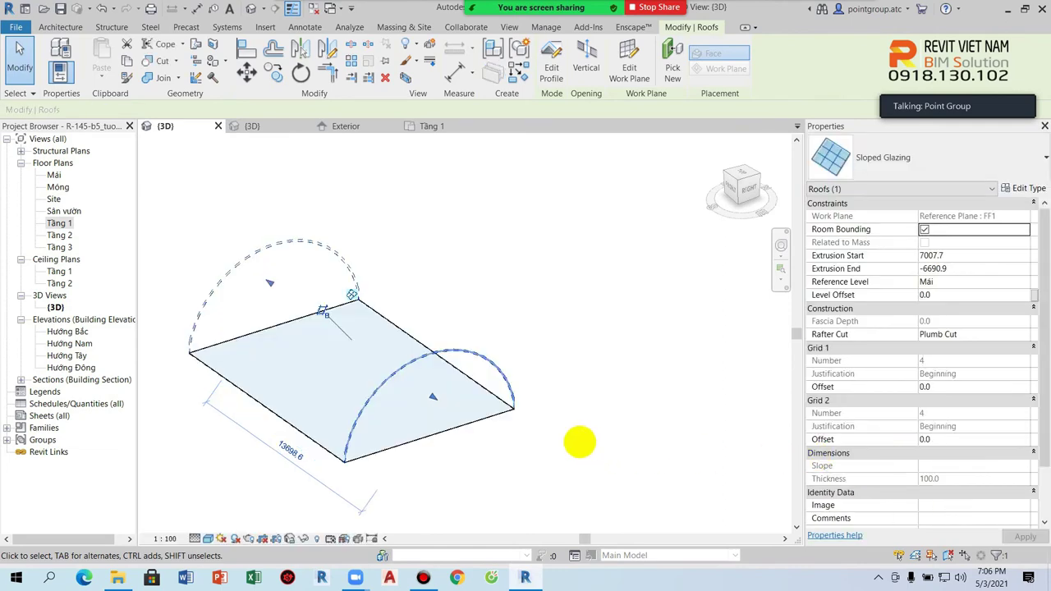
pyautogui.click(549, 443)
pyautogui.click(413, 443)
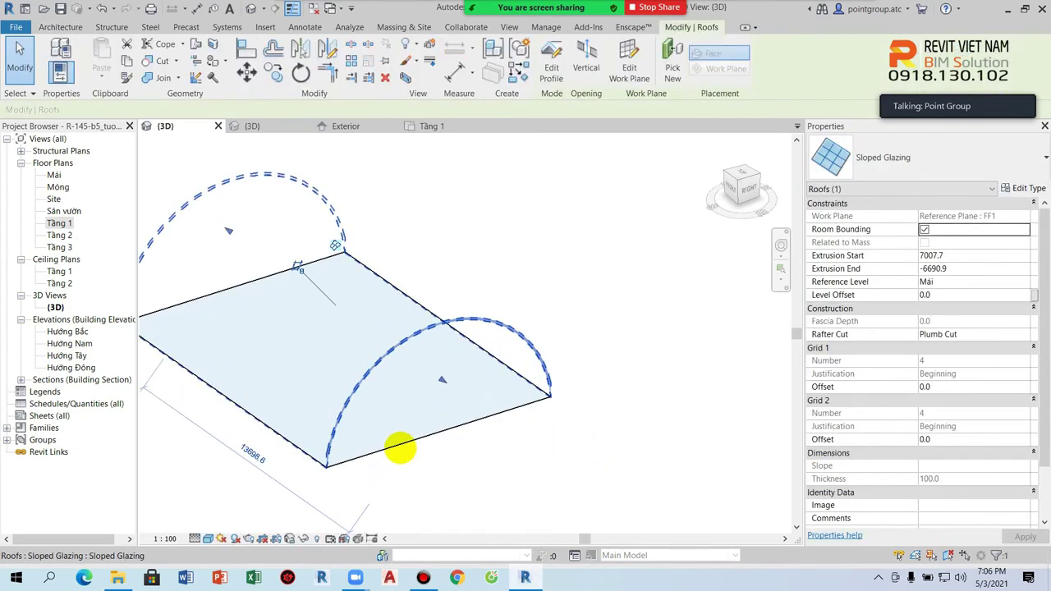
pyautogui.scroll(2, 498, 457)
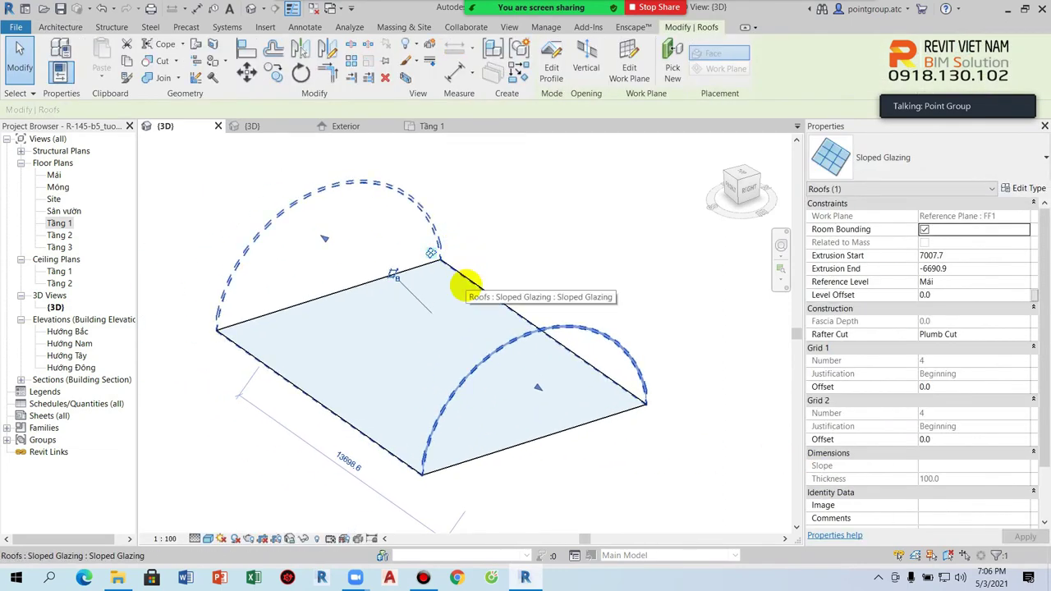
pyautogui.click(1024, 188)
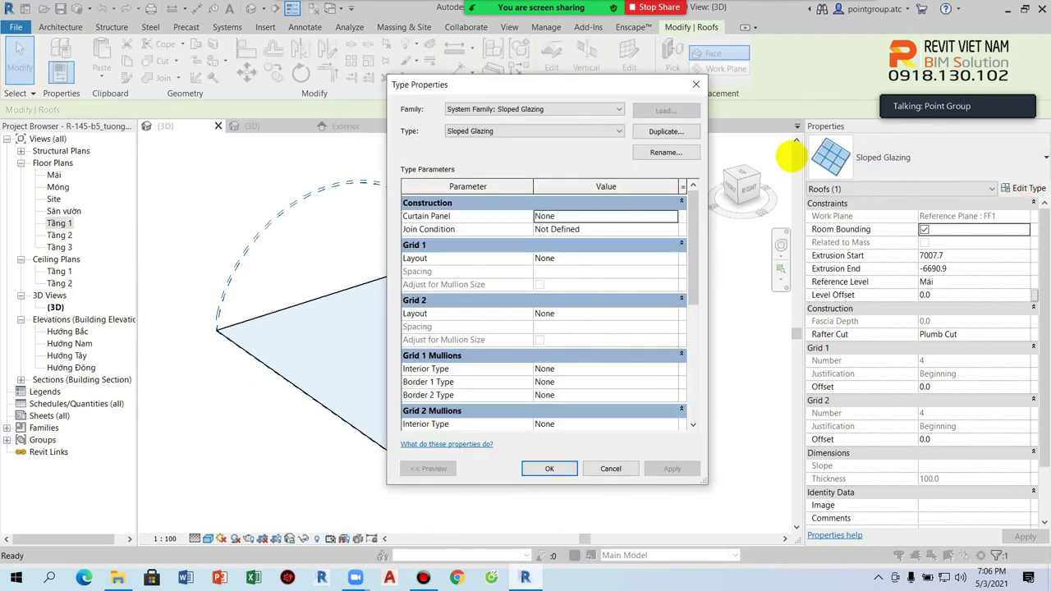
# - Duplicate the glazing type as R-panel with Grid 1 at Fixed Distance 1000
pyautogui.click(666, 131)
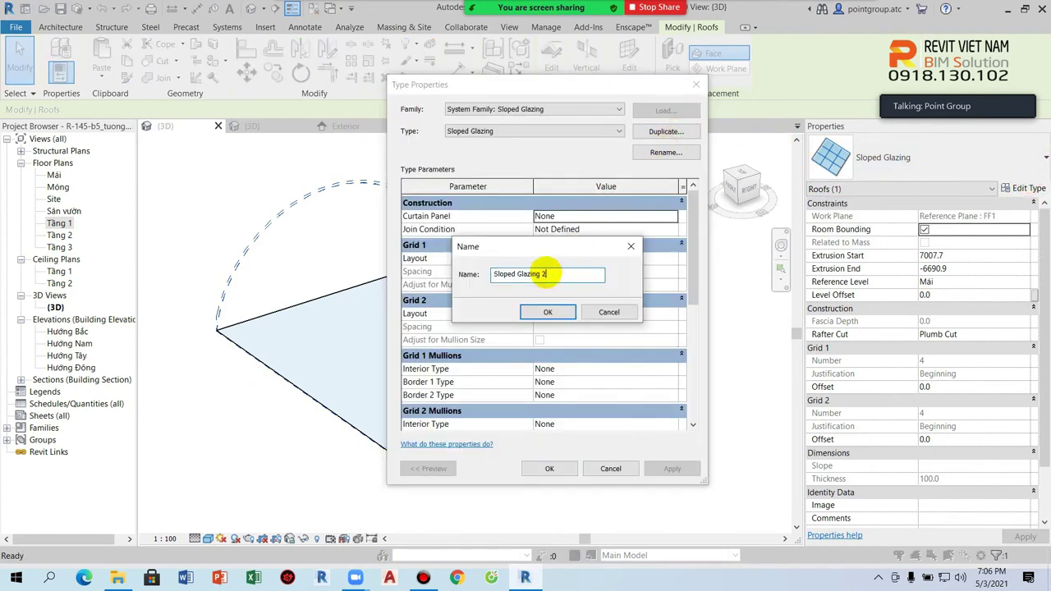
pyautogui.moveTo(545, 275); pyautogui.dragTo(469, 275)
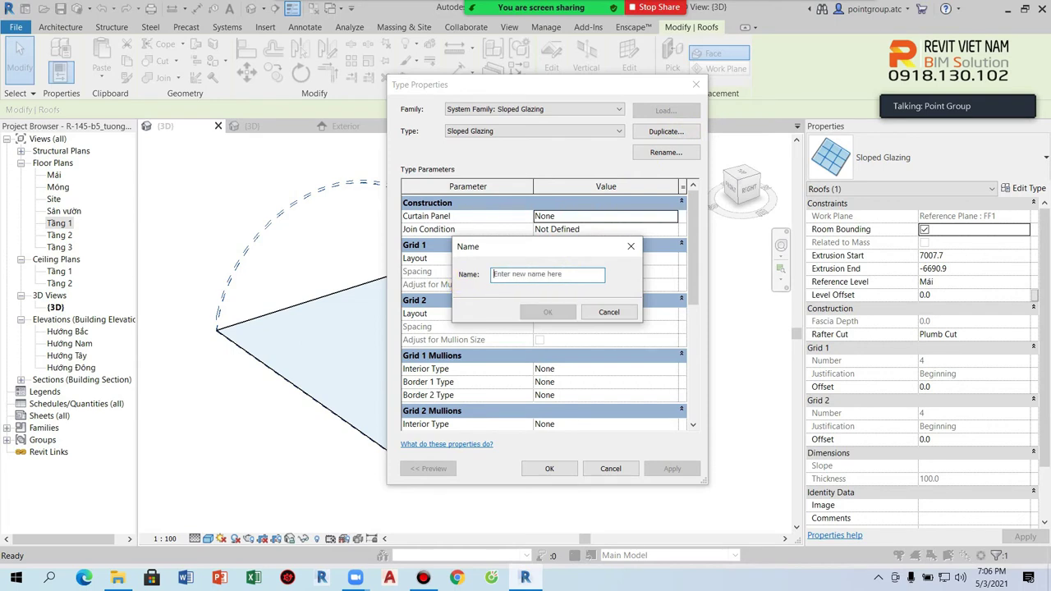
pyautogui.write('R-panel')
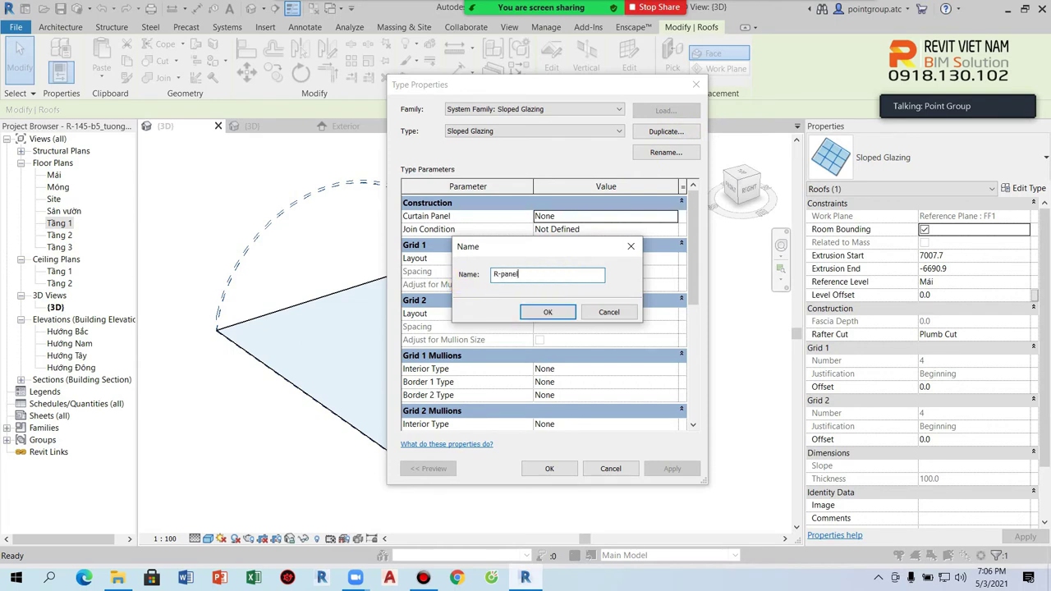
pyautogui.click(550, 312)
pyautogui.click(611, 259)
pyautogui.click(671, 258)
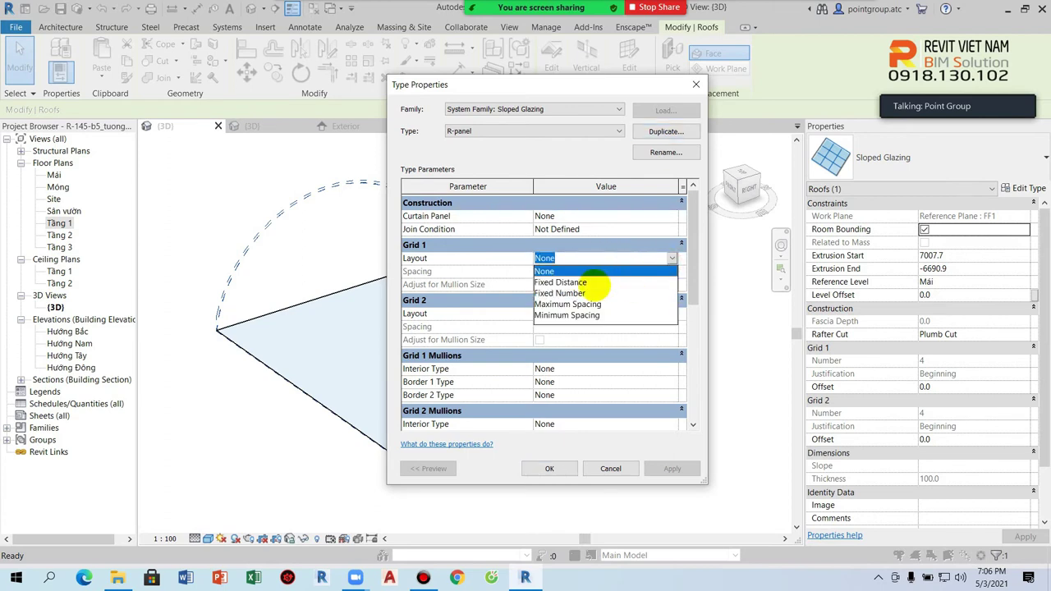
pyautogui.click(575, 282)
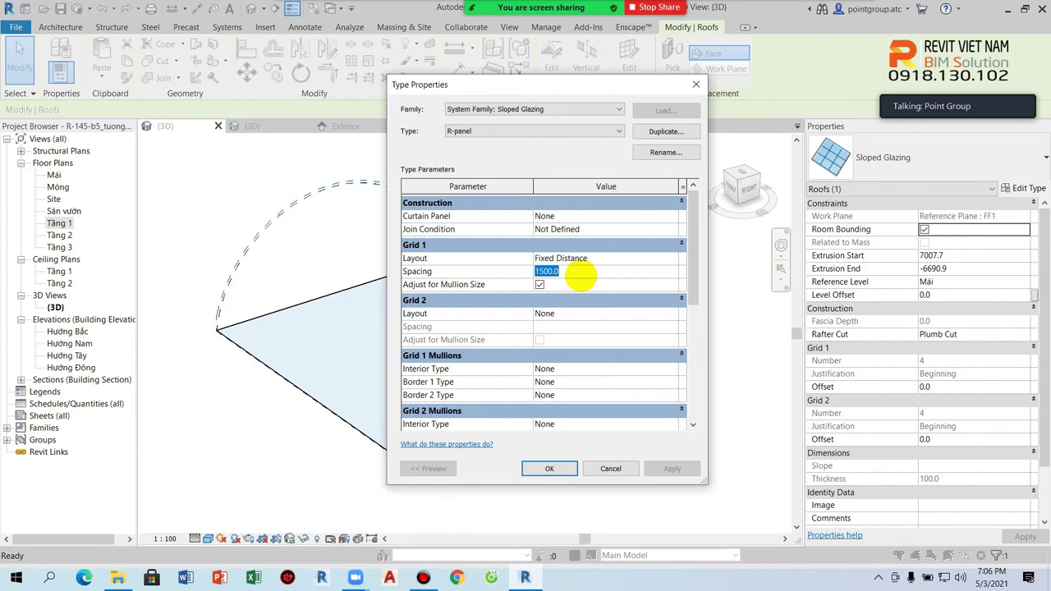
pyautogui.write('1000')
pyautogui.click(594, 313)
pyautogui.click(671, 313)
pyautogui.click(671, 313)
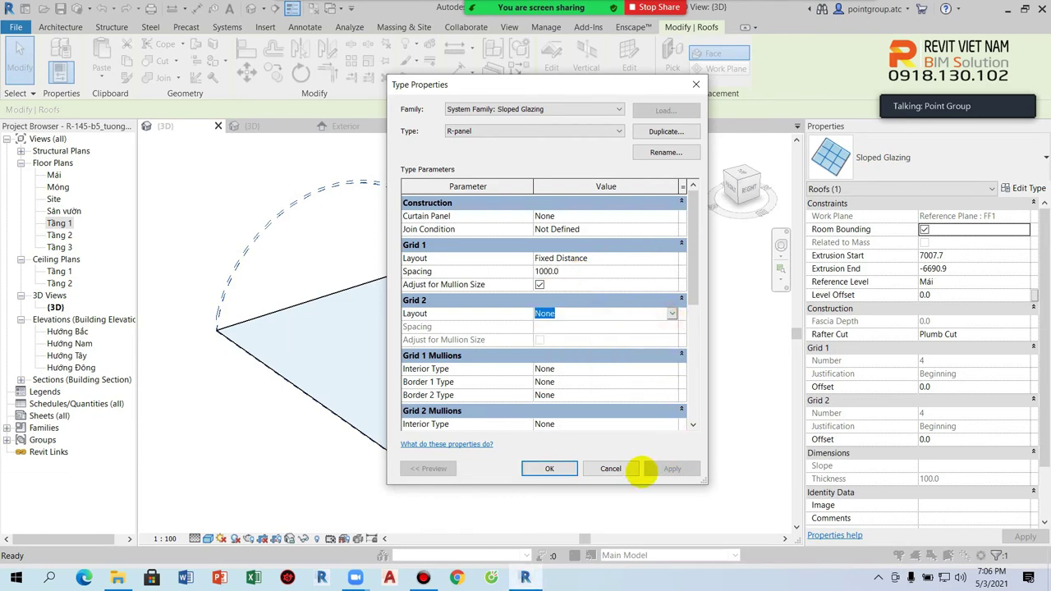
pyautogui.click(549, 468)
pyautogui.moveTo(572, 436)
pyautogui.mouseDown(button='middle')
pyautogui.moveTo(431, 282)
pyautogui.moveTo(431, 303)
pyautogui.mouseUp(button='middle')
# - Set the R-panel Grid 2 layout to Fixed Distance with 2400 spacing
pyautogui.click(1019, 188)
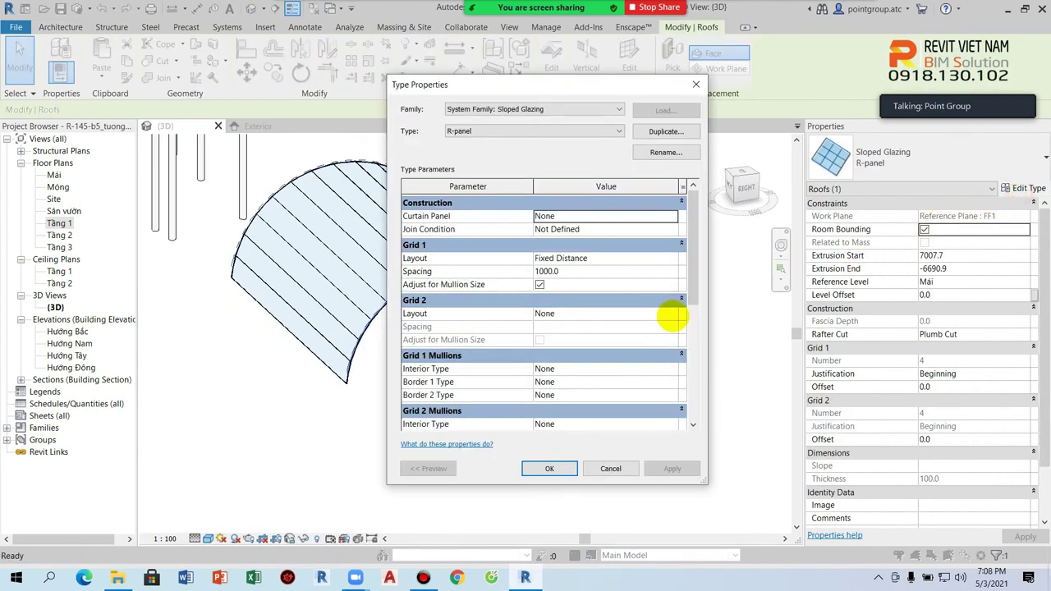
pyautogui.click(671, 313)
pyautogui.click(585, 339)
pyautogui.click(583, 327)
pyautogui.write('2400')
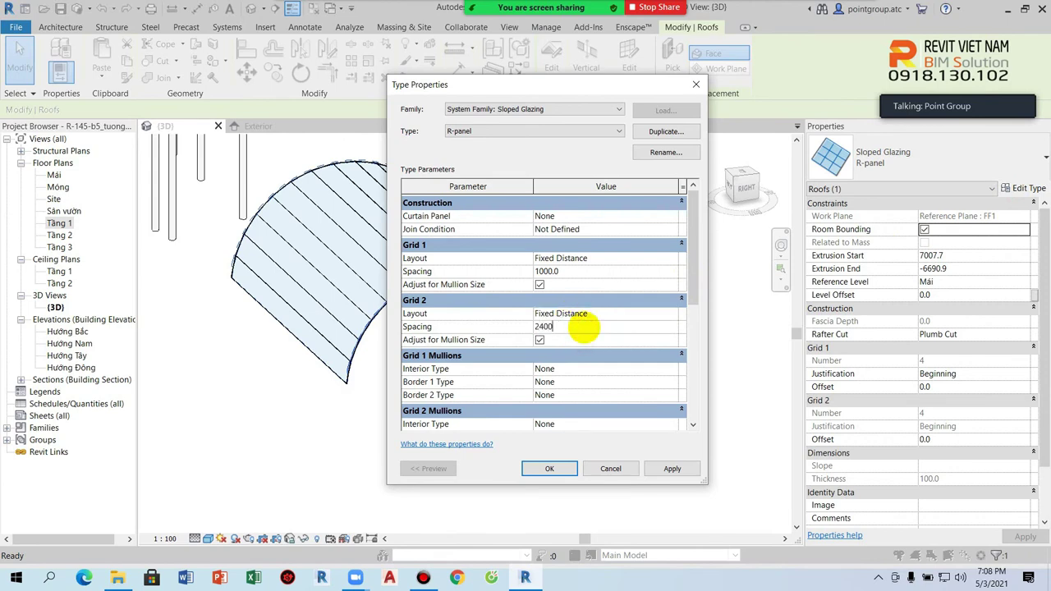
pyautogui.click(551, 470)
pyautogui.click(539, 465)
pyautogui.moveTo(375, 276)
pyautogui.keyDown('shift'); pyautogui.mouseDown(button='middle')
pyautogui.moveTo(432, 320)
pyautogui.moveTo(342, 343)
pyautogui.moveTo(454, 343)
pyautogui.moveTo(452, 305)
pyautogui.moveTo(548, 310)
pyautogui.moveTo(410, 305)
pyautogui.mouseUp(button='middle'); pyautogui.keyUp('shift')
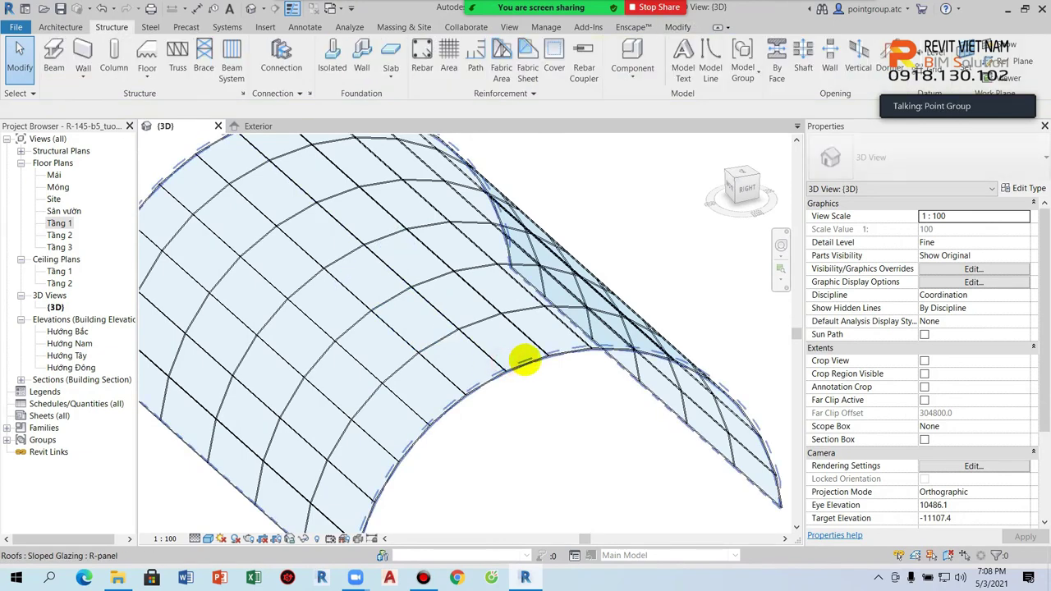
# - Change the R-panel Grid 2 spacing to 2000
pyautogui.click(526, 356)
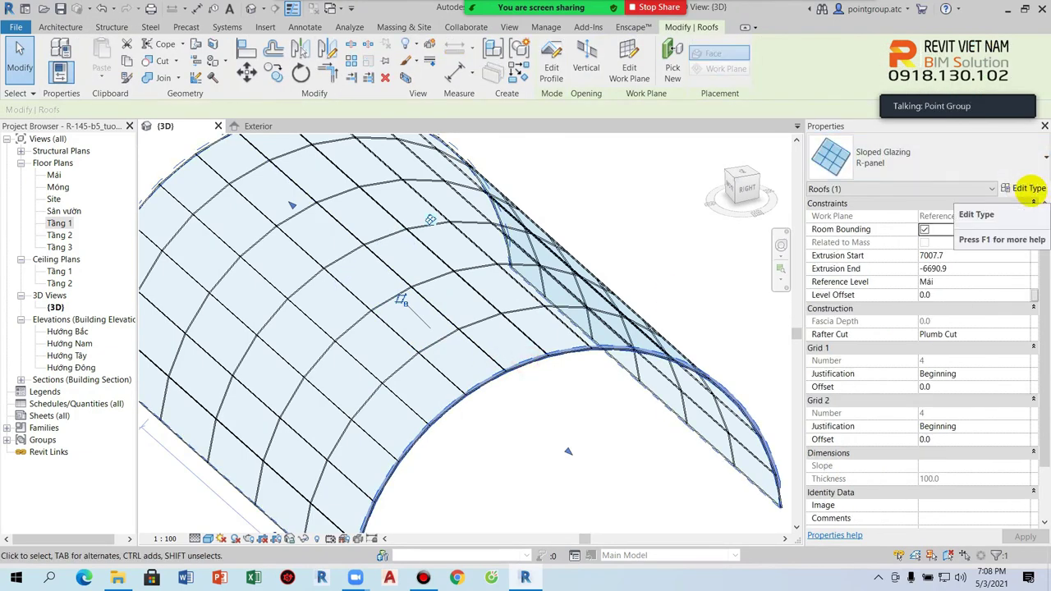
pyautogui.click(1021, 192)
pyautogui.write('2000')
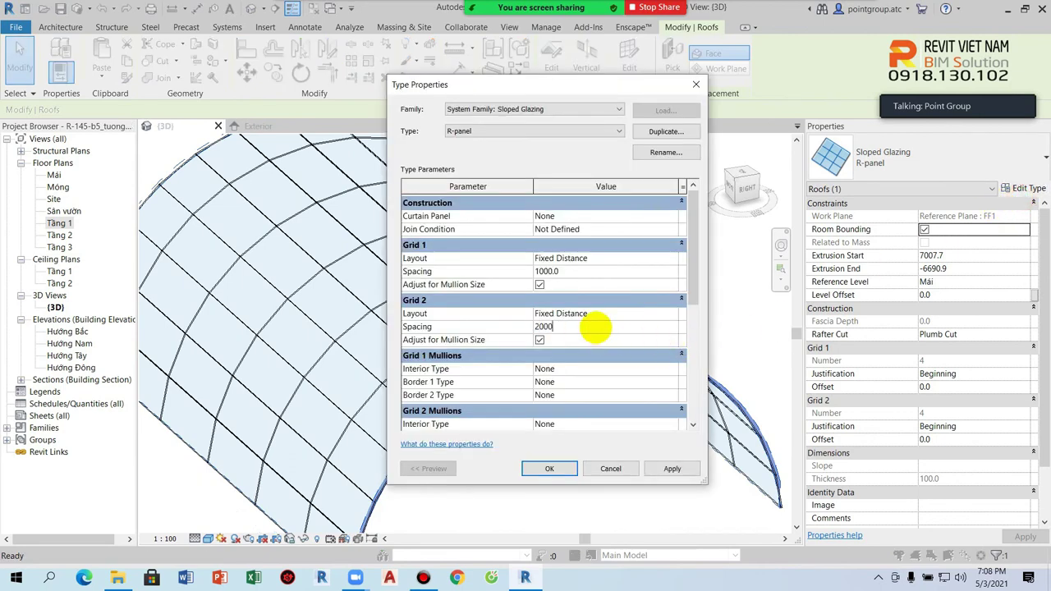
pyautogui.click(549, 468)
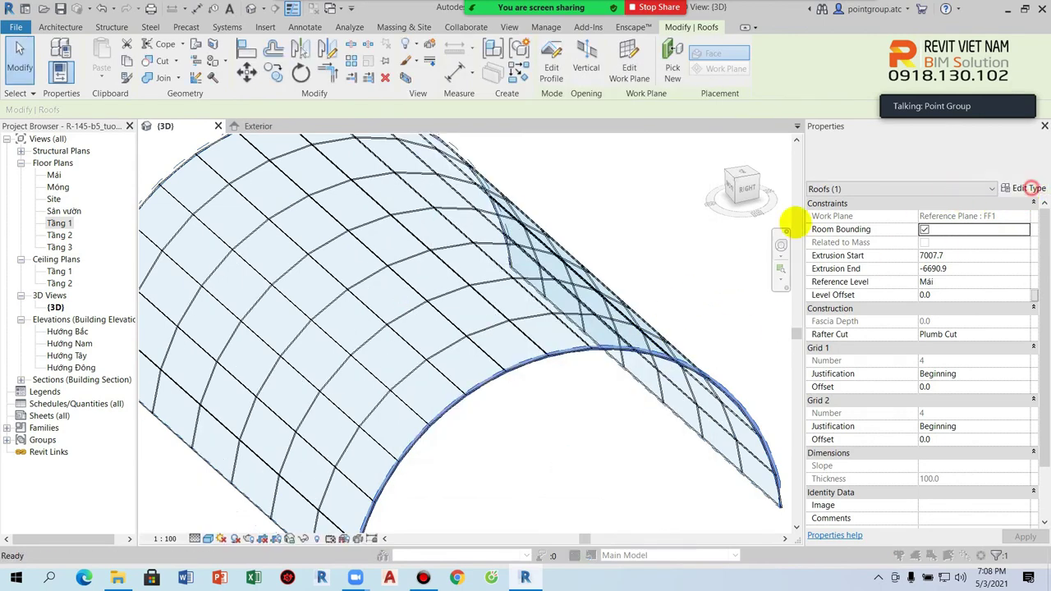
# - Fill the R-panel roof grid with panel-01 : panel-01 curtain panels, replacing missing panels
pyautogui.click(1027, 188)
pyautogui.click(669, 215)
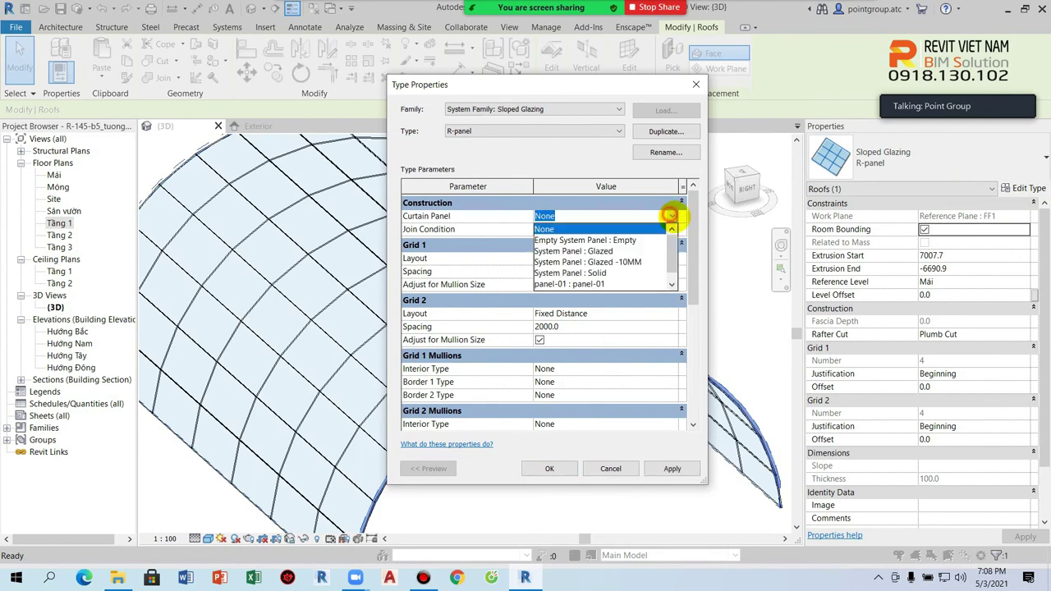
pyautogui.click(590, 273)
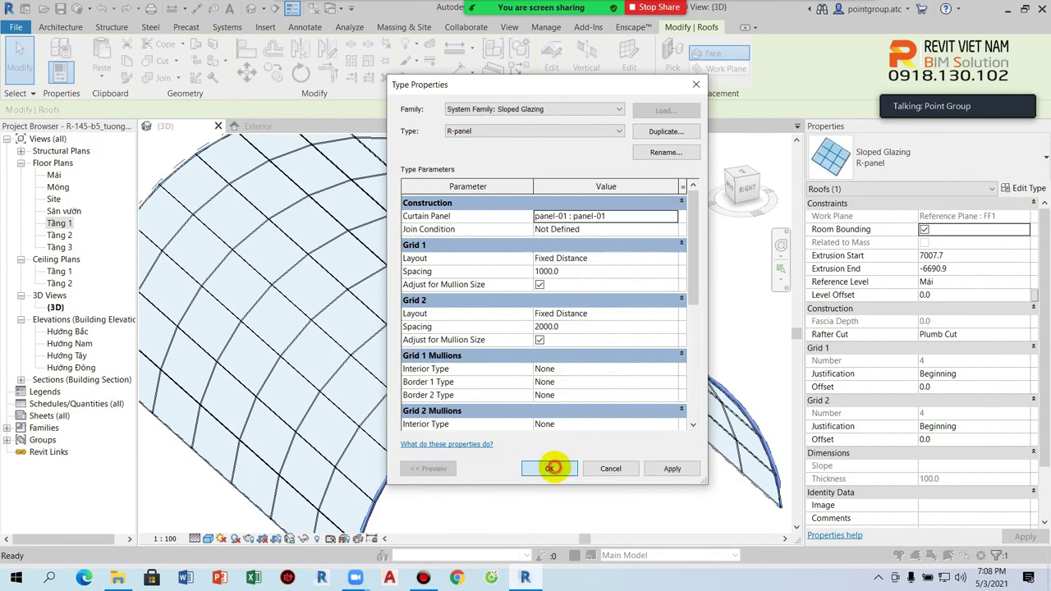
pyautogui.click(549, 468)
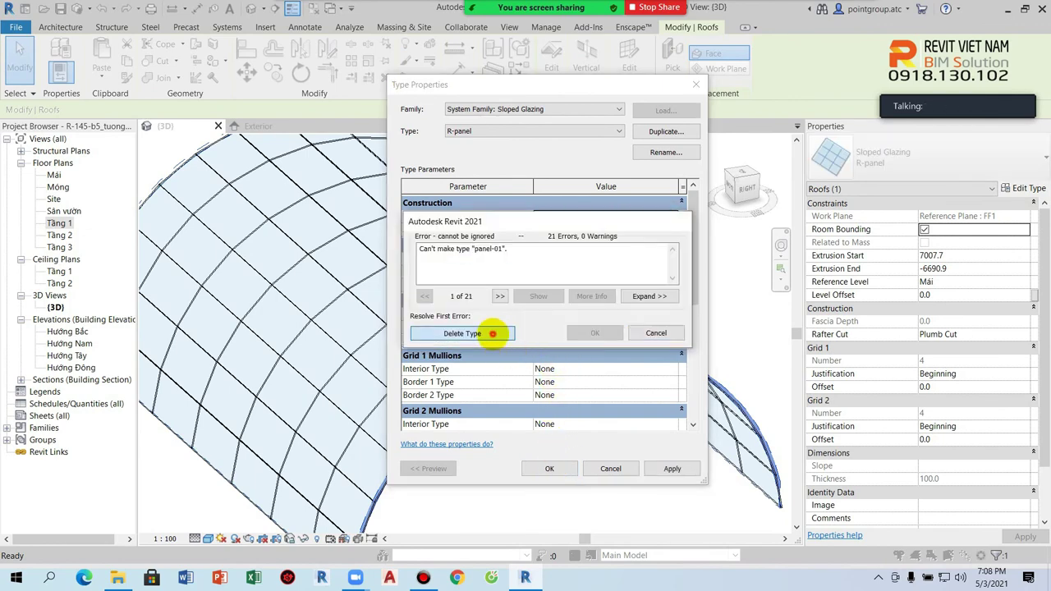
pyautogui.click(493, 334)
pyautogui.click(465, 332)
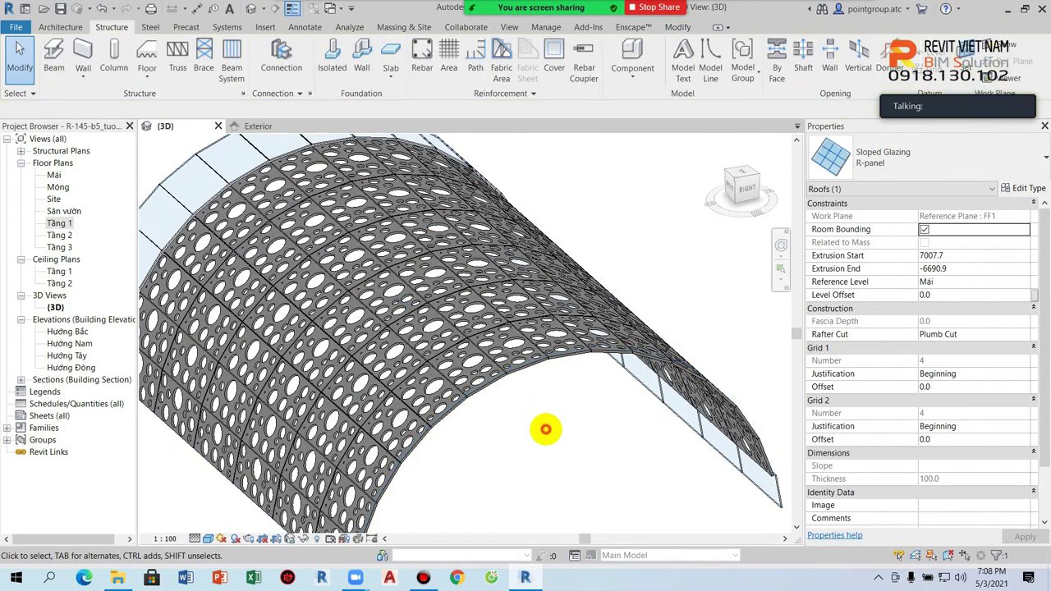
pyautogui.click(544, 413)
pyautogui.scroll(-2, 558, 406)
pyautogui.moveTo(568, 420)
pyautogui.keyDown('shift'); pyautogui.mouseDown(button='middle')
pyautogui.moveTo(570, 364)
pyautogui.moveTo(570, 422)
pyautogui.mouseUp(button='middle'); pyautogui.keyUp('shift')
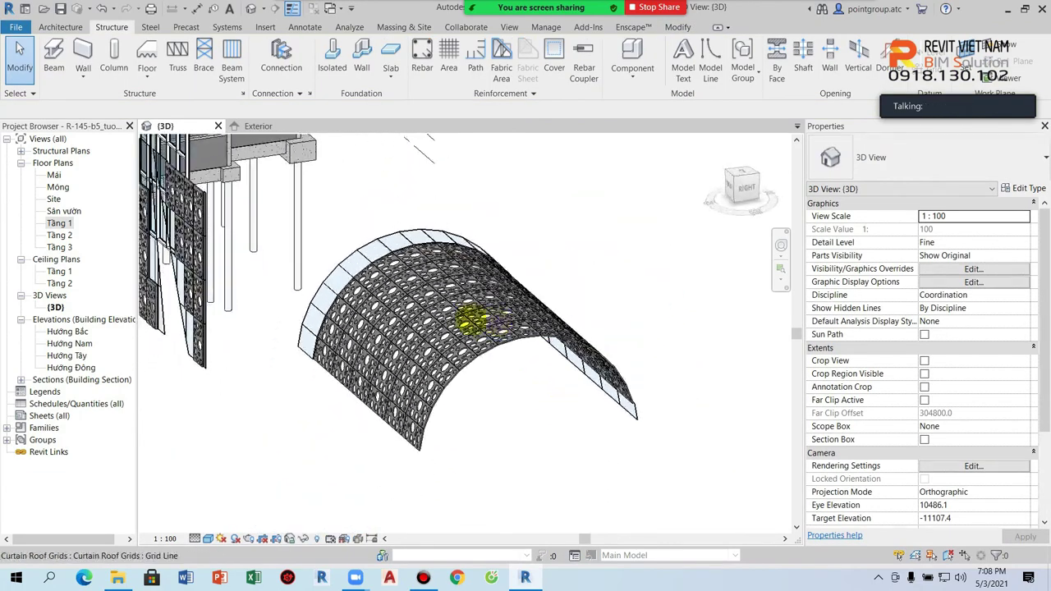
pyautogui.scroll(5, 429, 387)
pyautogui.scroll(2, 370, 370)
pyautogui.scroll(-6, 458, 394)
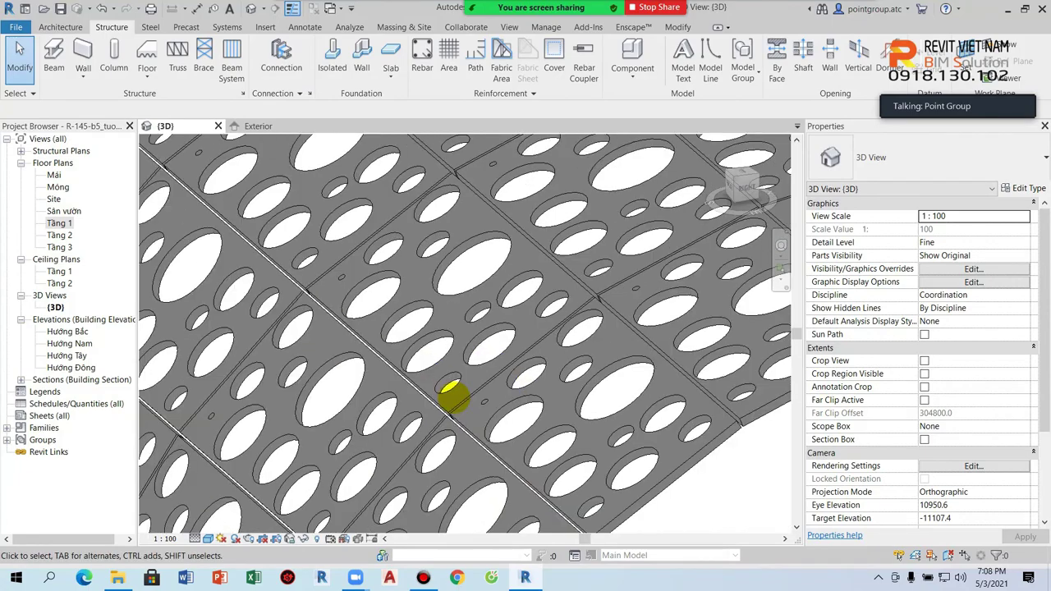
pyautogui.scroll(-4, 488, 411)
pyautogui.moveTo(488, 410)
pyautogui.keyDown('shift'); pyautogui.mouseDown(button='middle')
pyautogui.moveTo(519, 424)
pyautogui.moveTo(506, 370)
pyautogui.mouseUp(button='middle'); pyautogui.keyUp('shift')
pyautogui.scroll(2, 528, 274)
pyautogui.moveTo(528, 274)
pyautogui.keyDown('shift'); pyautogui.mouseDown(button='middle')
pyautogui.moveTo(535, 347)
pyautogui.moveTo(506, 382)
pyautogui.moveTo(359, 401)
pyautogui.mouseUp(button='middle'); pyautogui.keyUp('shift')
pyautogui.scroll(3, 369, 301)
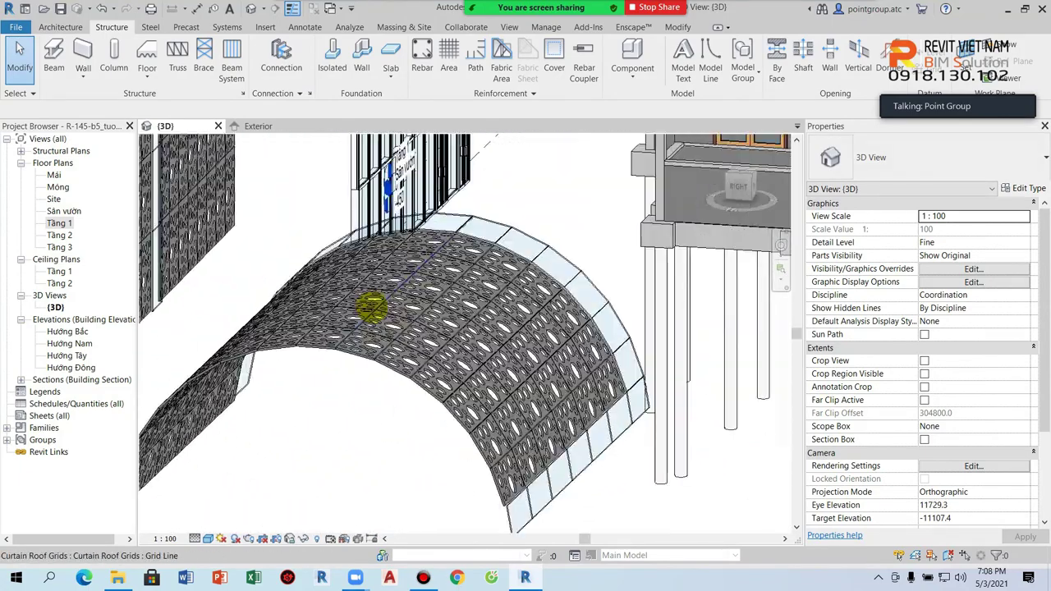
pyautogui.scroll(3, 418, 451)
pyautogui.moveTo(418, 451)
pyautogui.keyDown('shift'); pyautogui.mouseDown(button='middle')
pyautogui.moveTo(431, 374)
pyautogui.moveTo(425, 392)
pyautogui.moveTo(348, 369)
pyautogui.moveTo(506, 392)
pyautogui.moveTo(462, 338)
pyautogui.mouseUp(button='middle'); pyautogui.keyUp('shift')
pyautogui.scroll(-4, 431, 374)
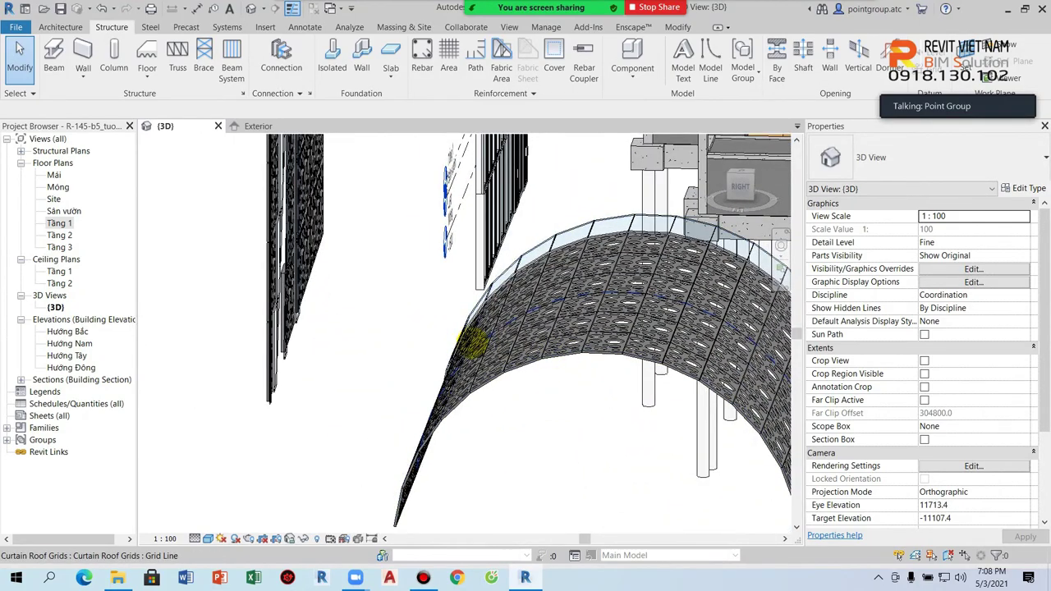